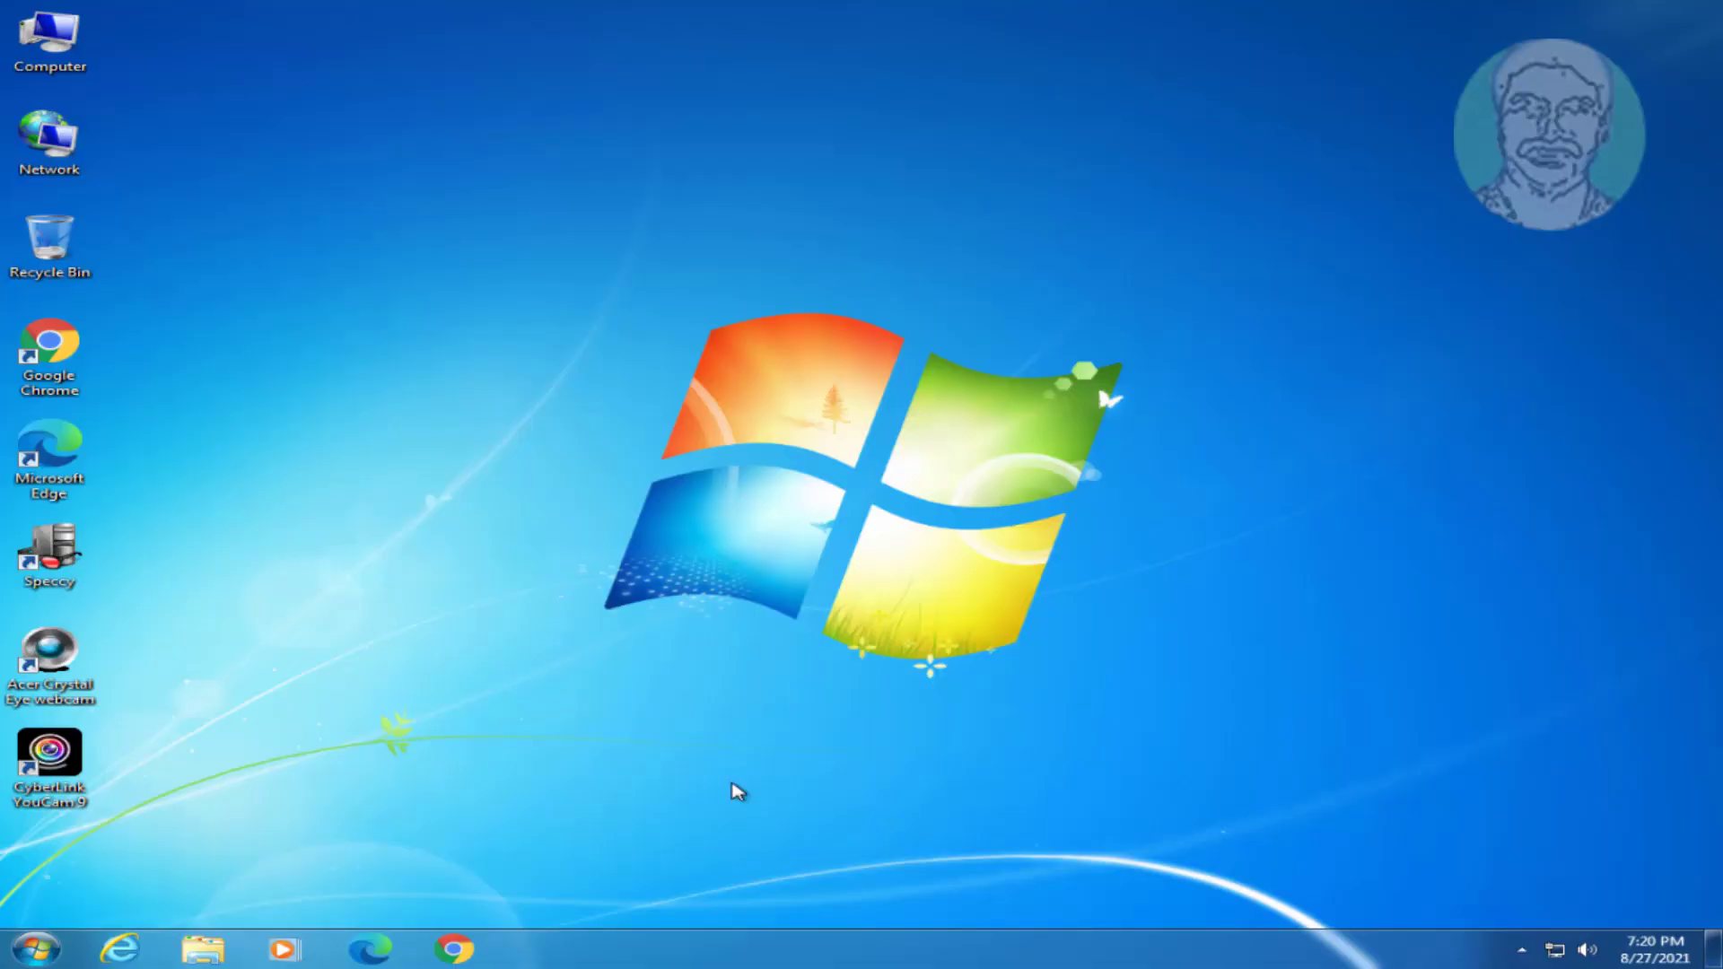
Open Control Panel in Small icons view and list all troubleshooters under Troubleshooting
{"action": "left_click", "coordinate": [27, 957]}
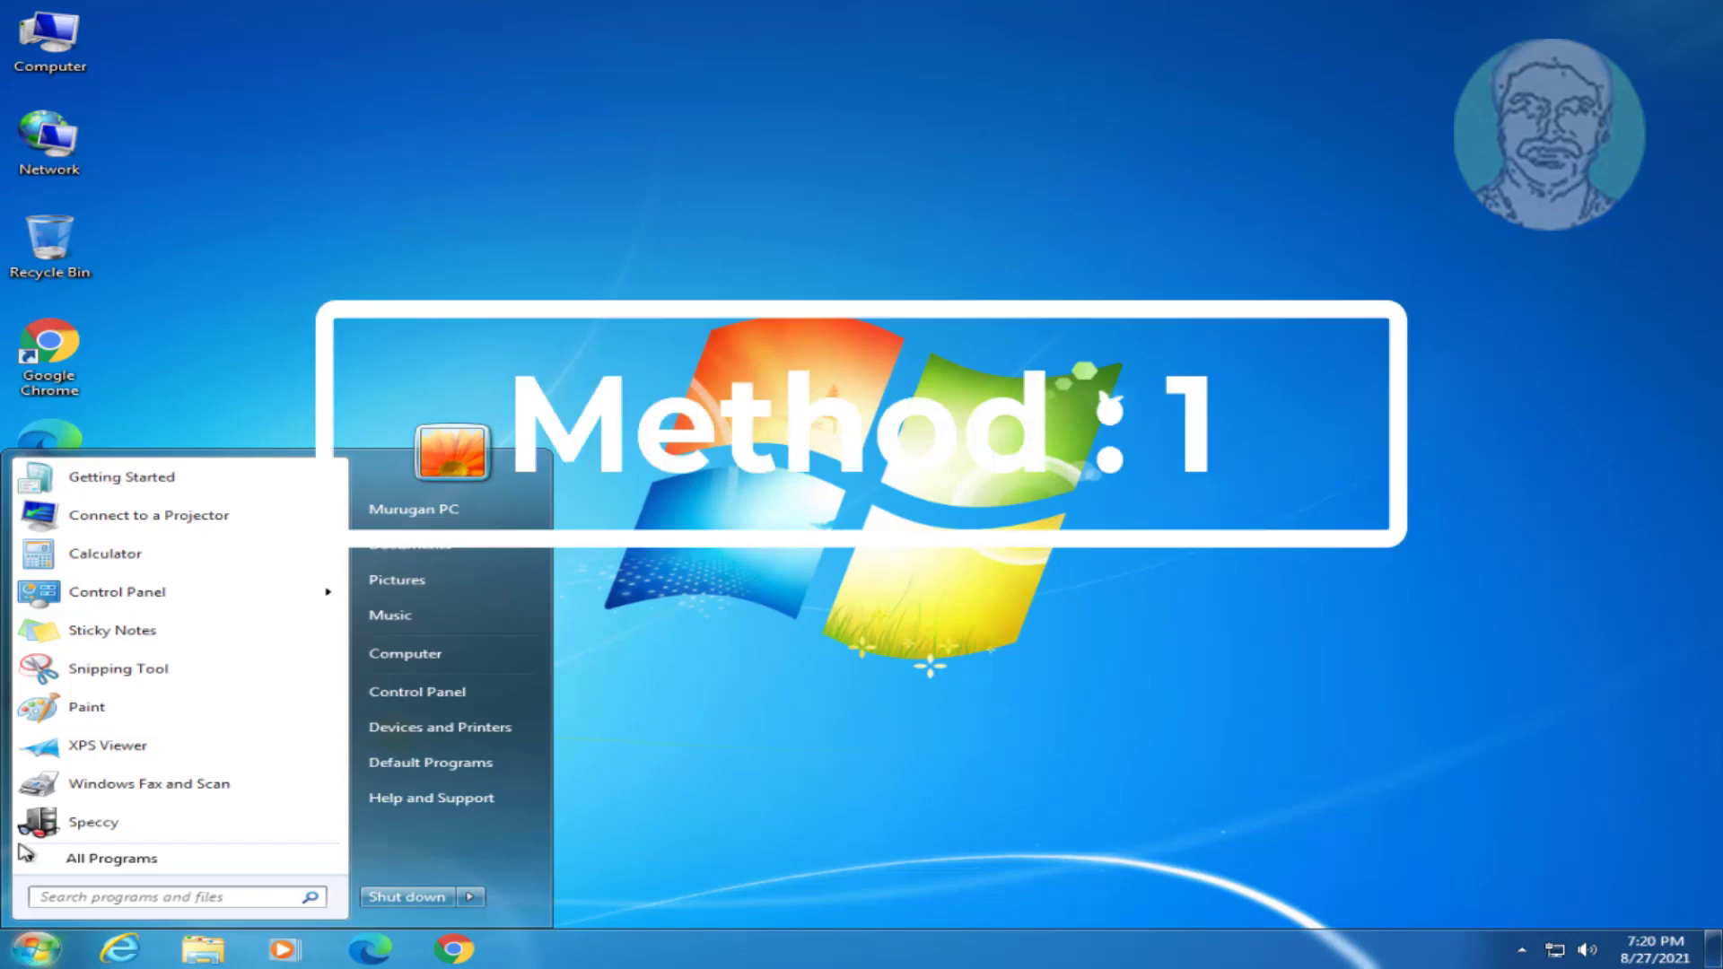
{"action": "left_click", "coordinate": [439, 707]}
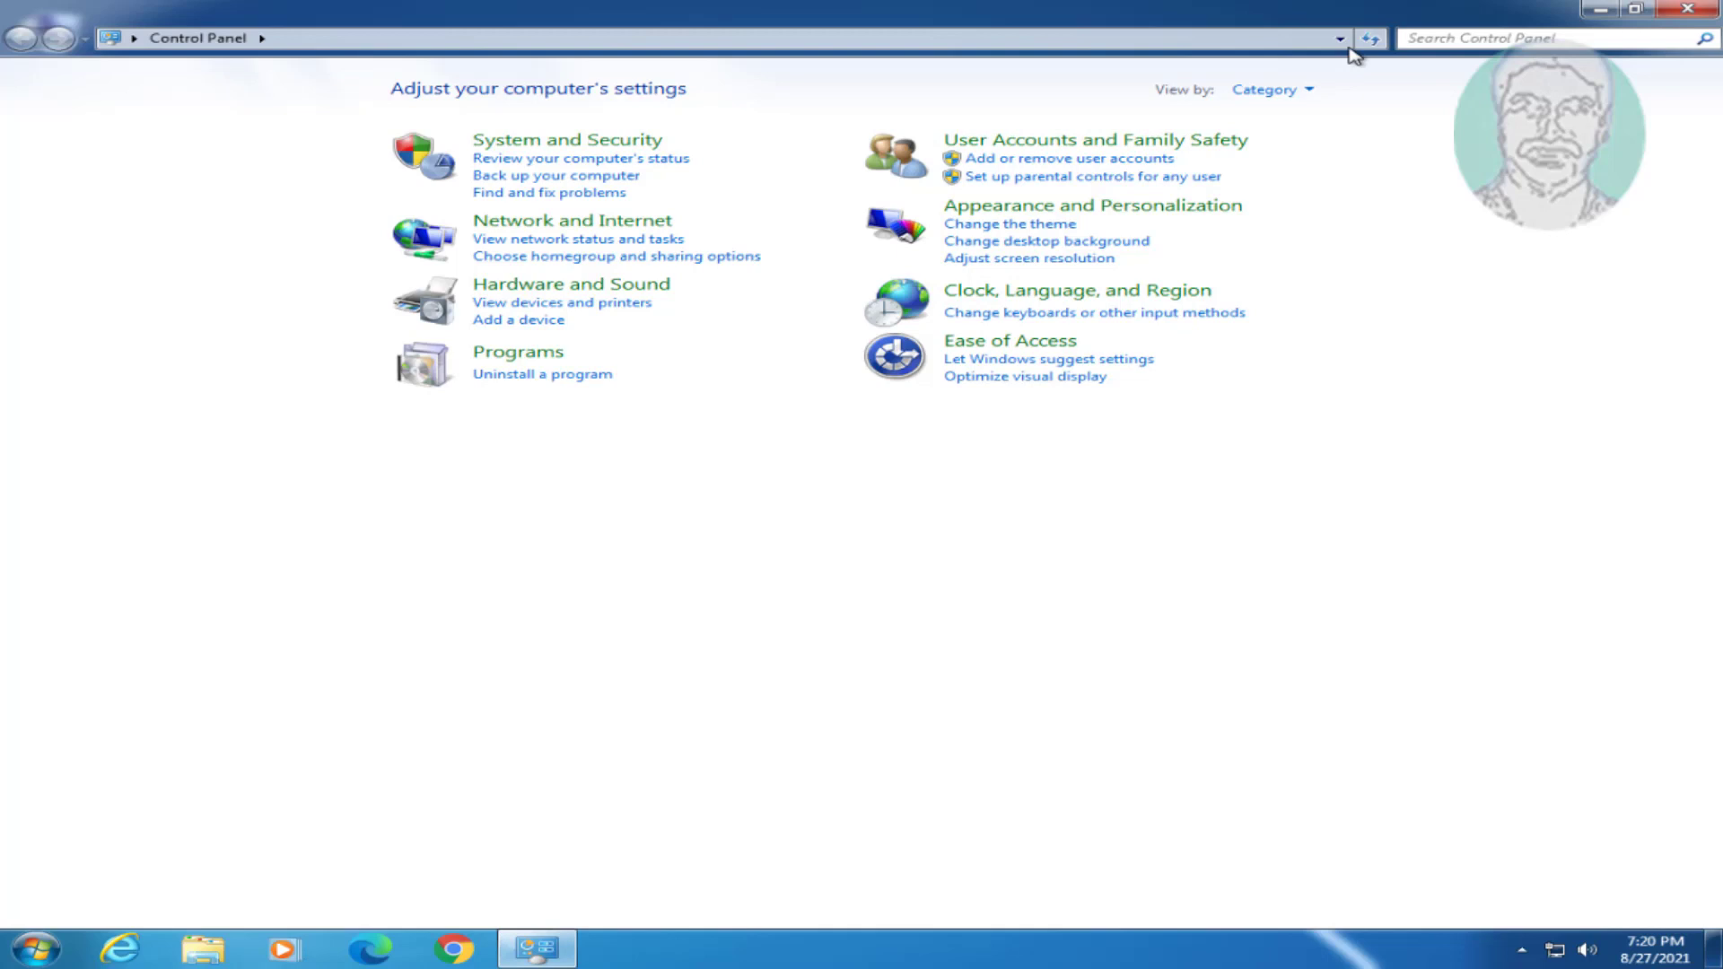
{"action": "left_click", "coordinate": [1287, 90]}
{"action": "left_click", "coordinate": [1287, 169]}
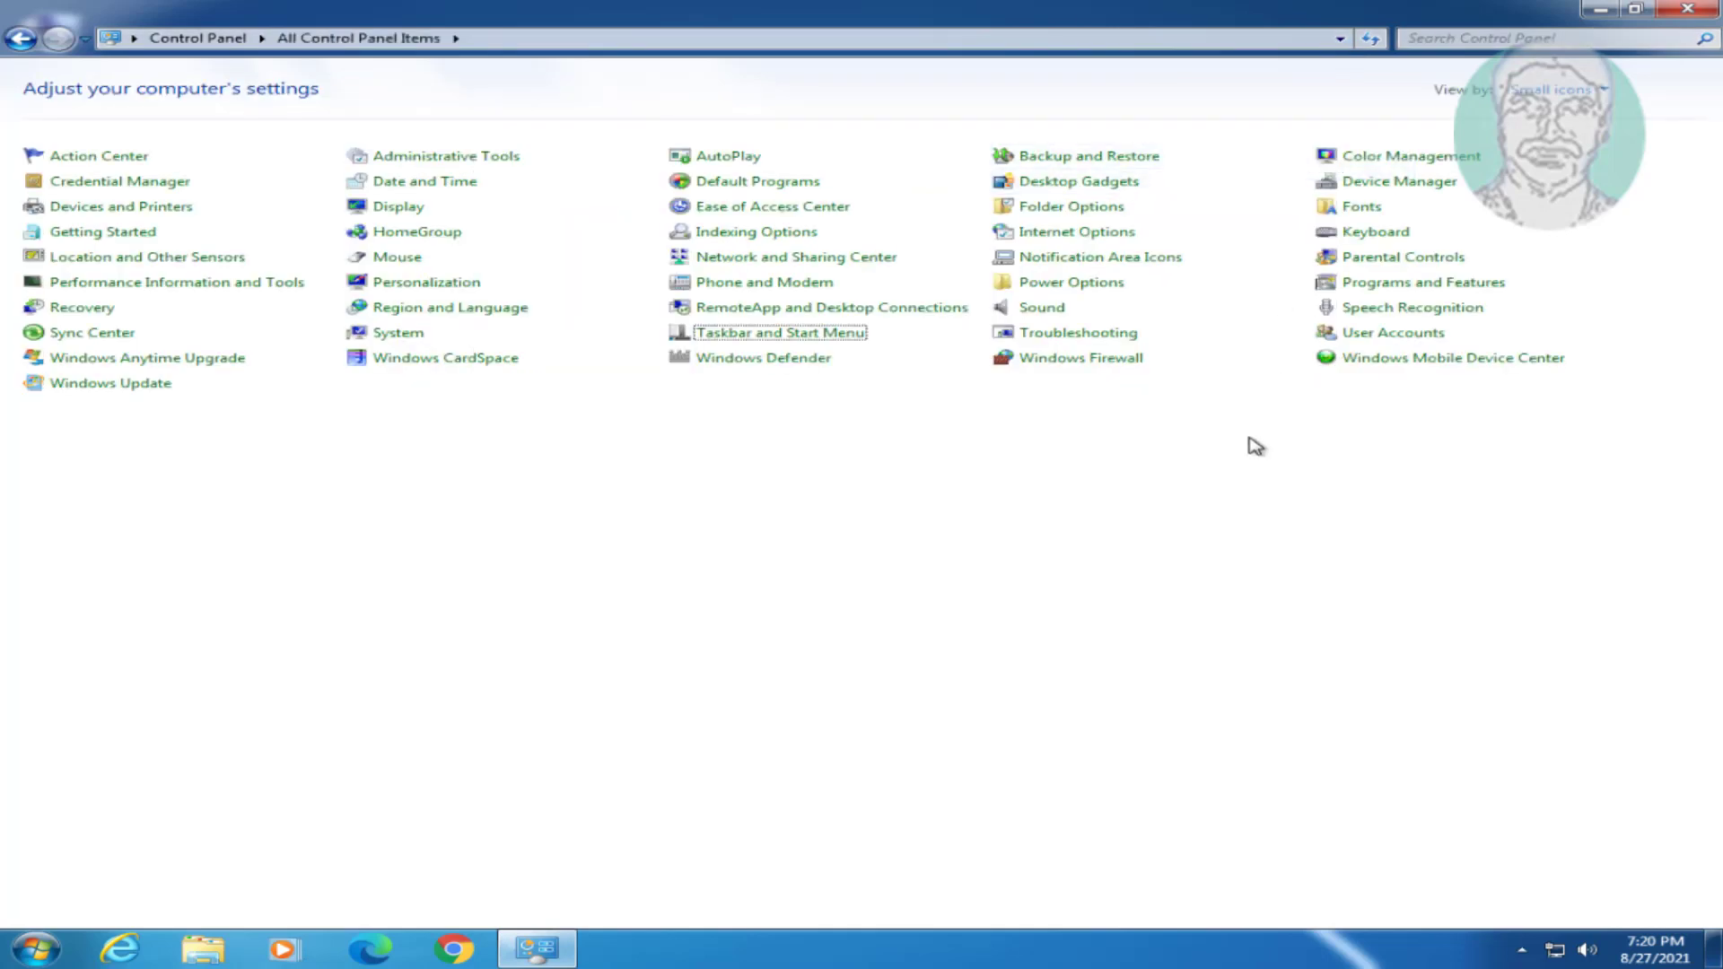
{"action": "left_click", "coordinate": [1134, 335]}
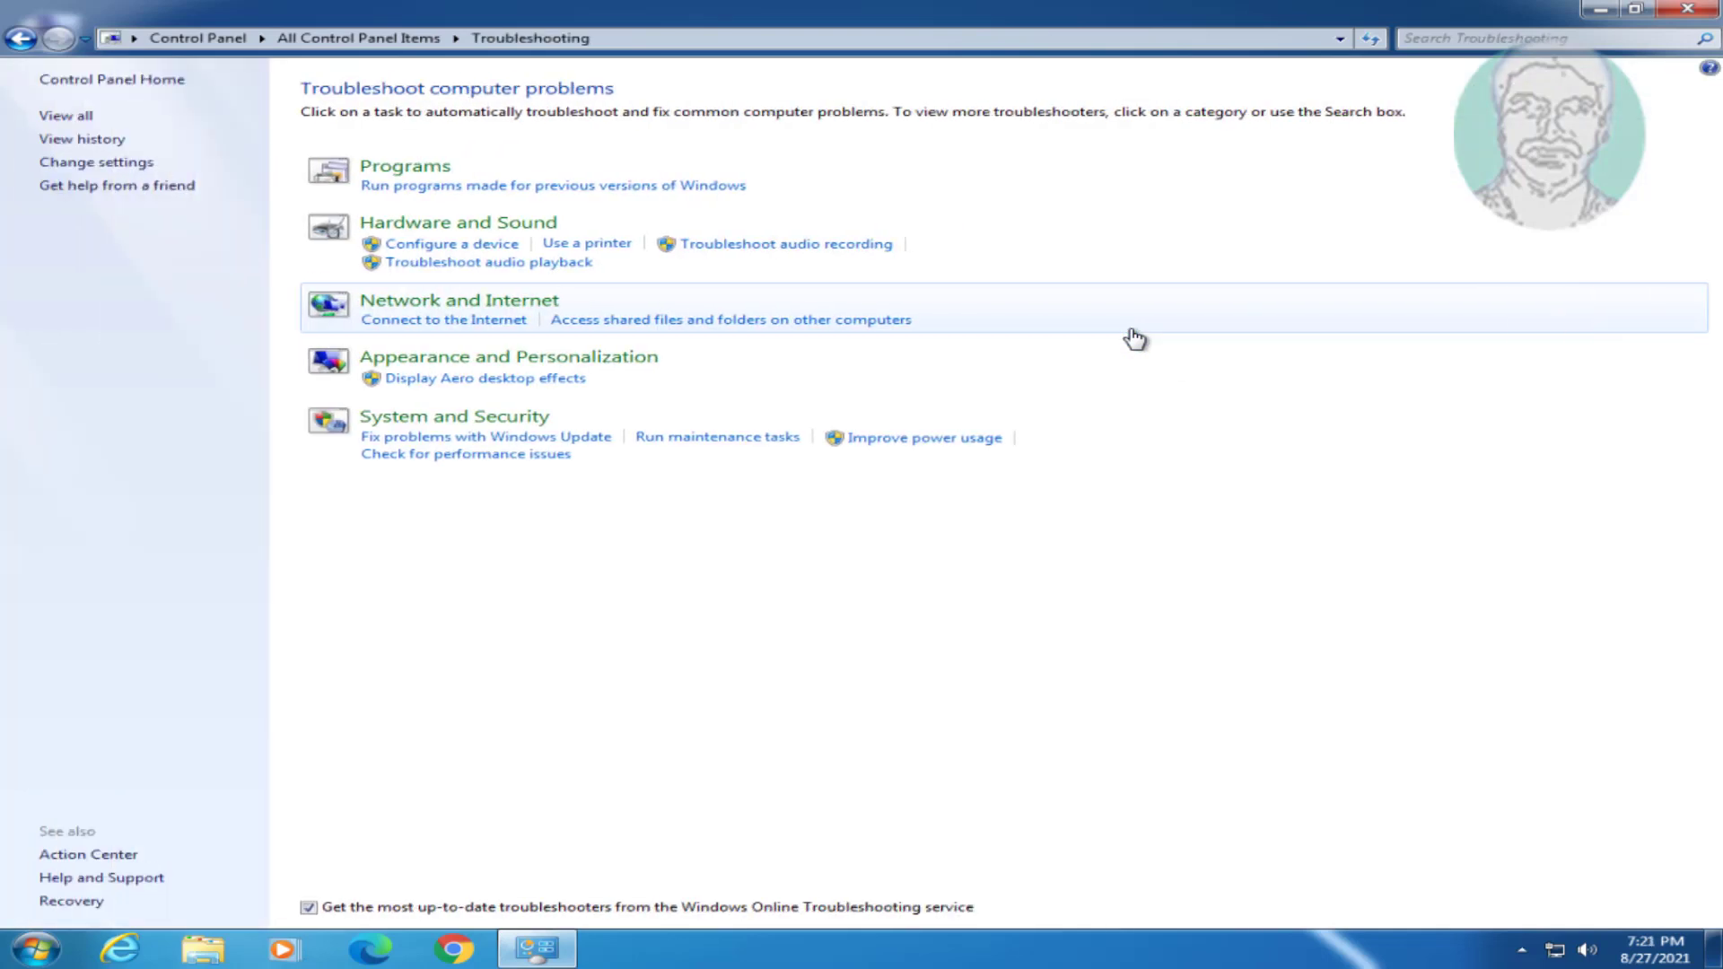
{"action": "left_click", "coordinate": [77, 117]}
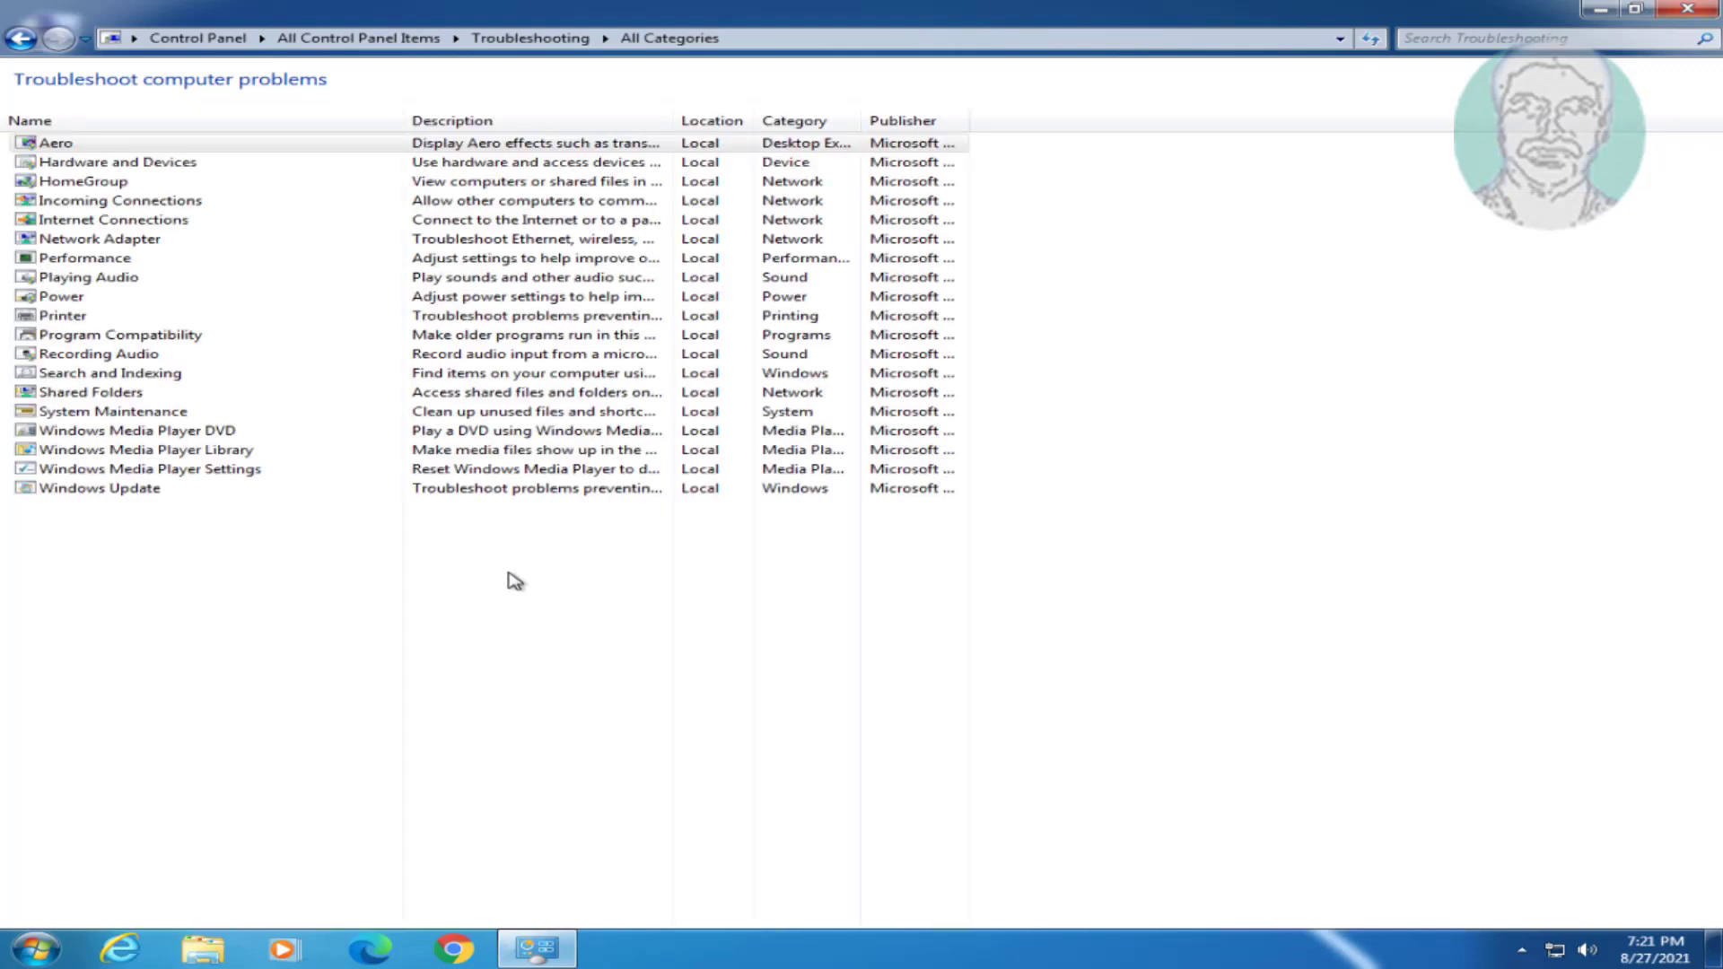
Run the Windows Update troubleshooter's problem detection, then close the troubleshooter
{"action": "left_click", "coordinate": [133, 494]}
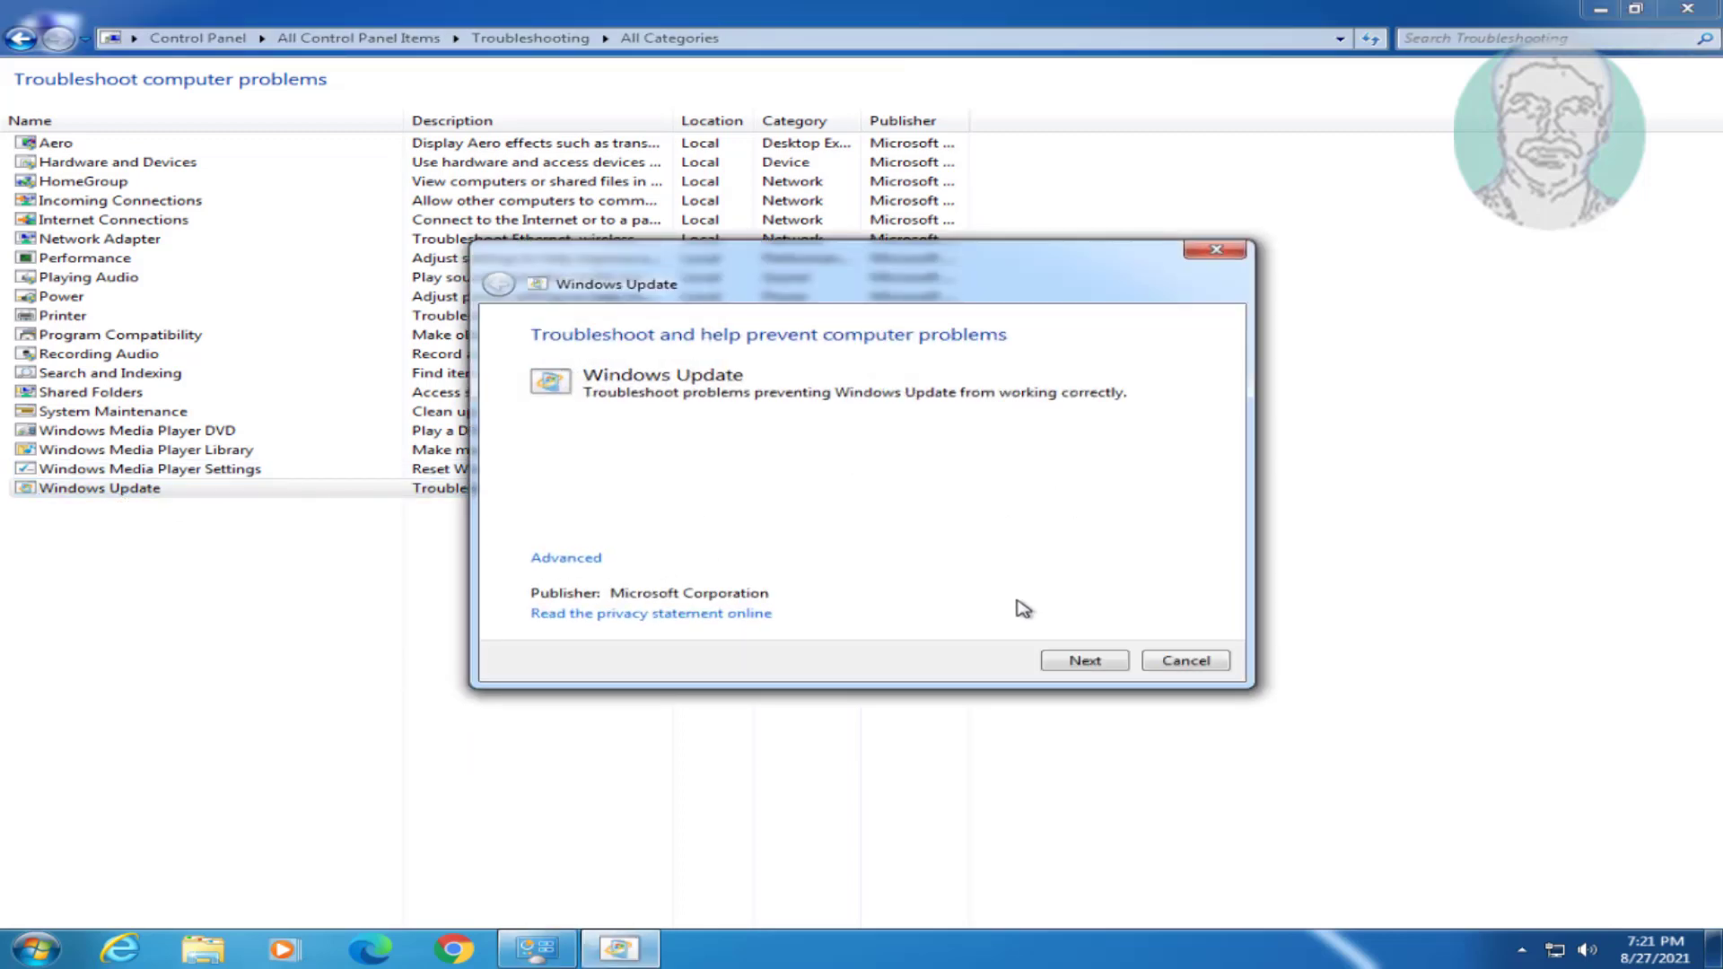
{"action": "left_click", "coordinate": [1085, 659]}
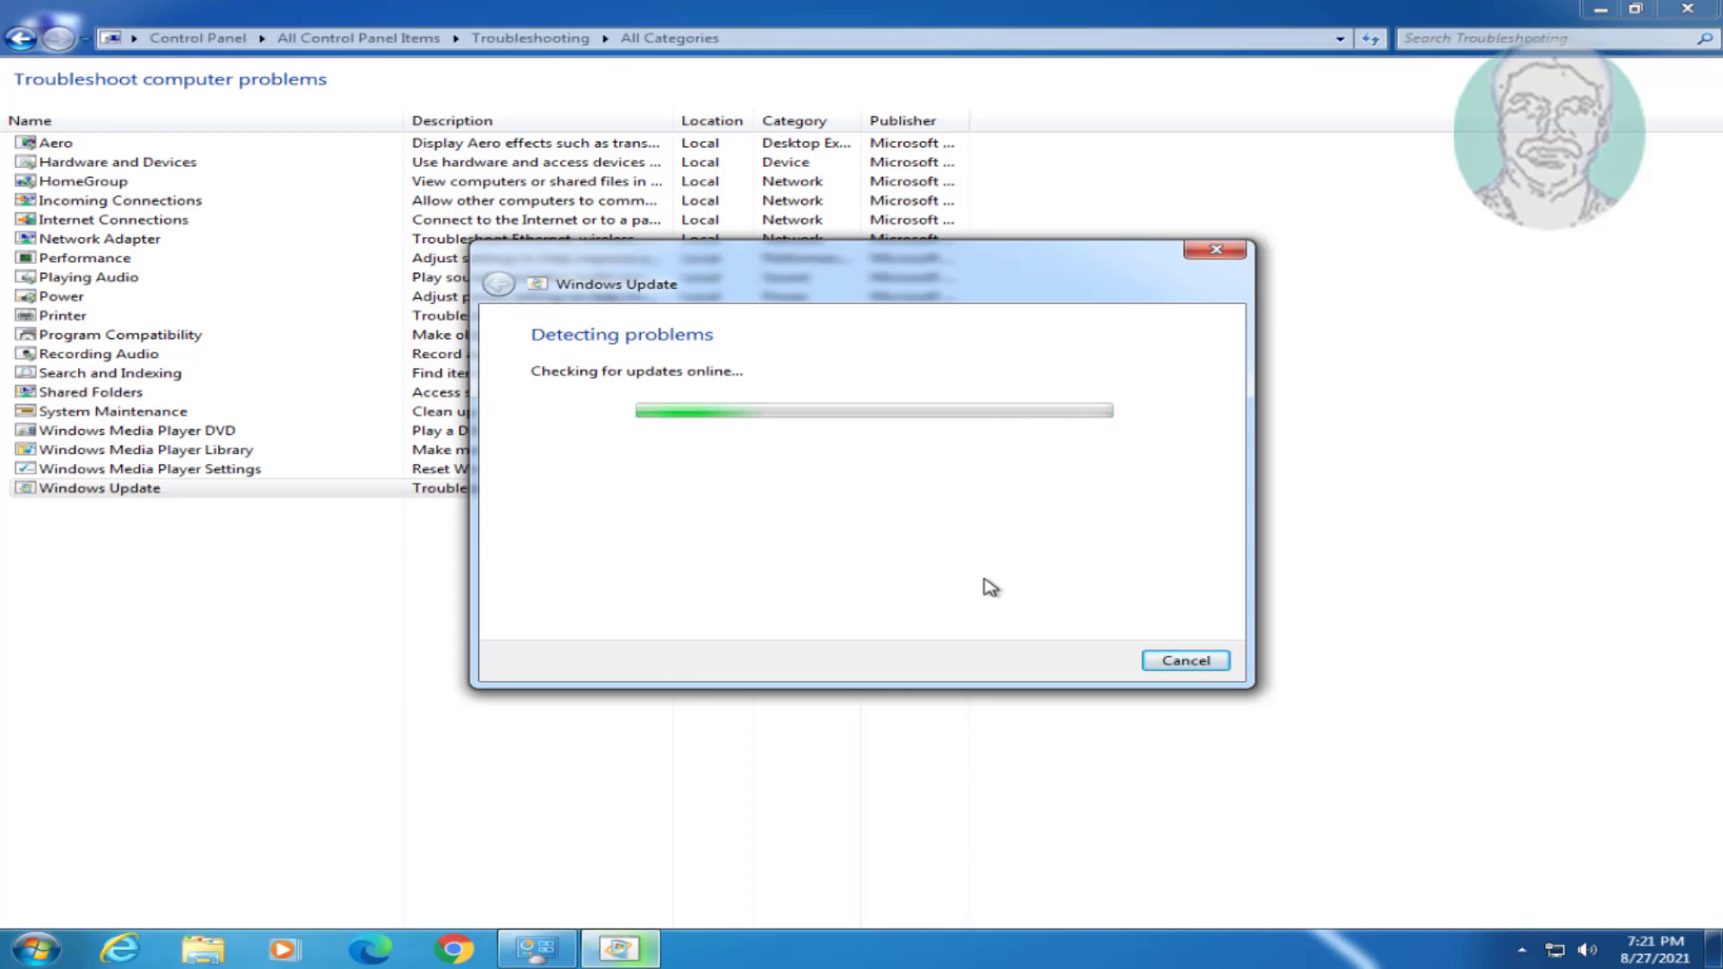
{"action": "left_click", "coordinate": [1228, 251]}
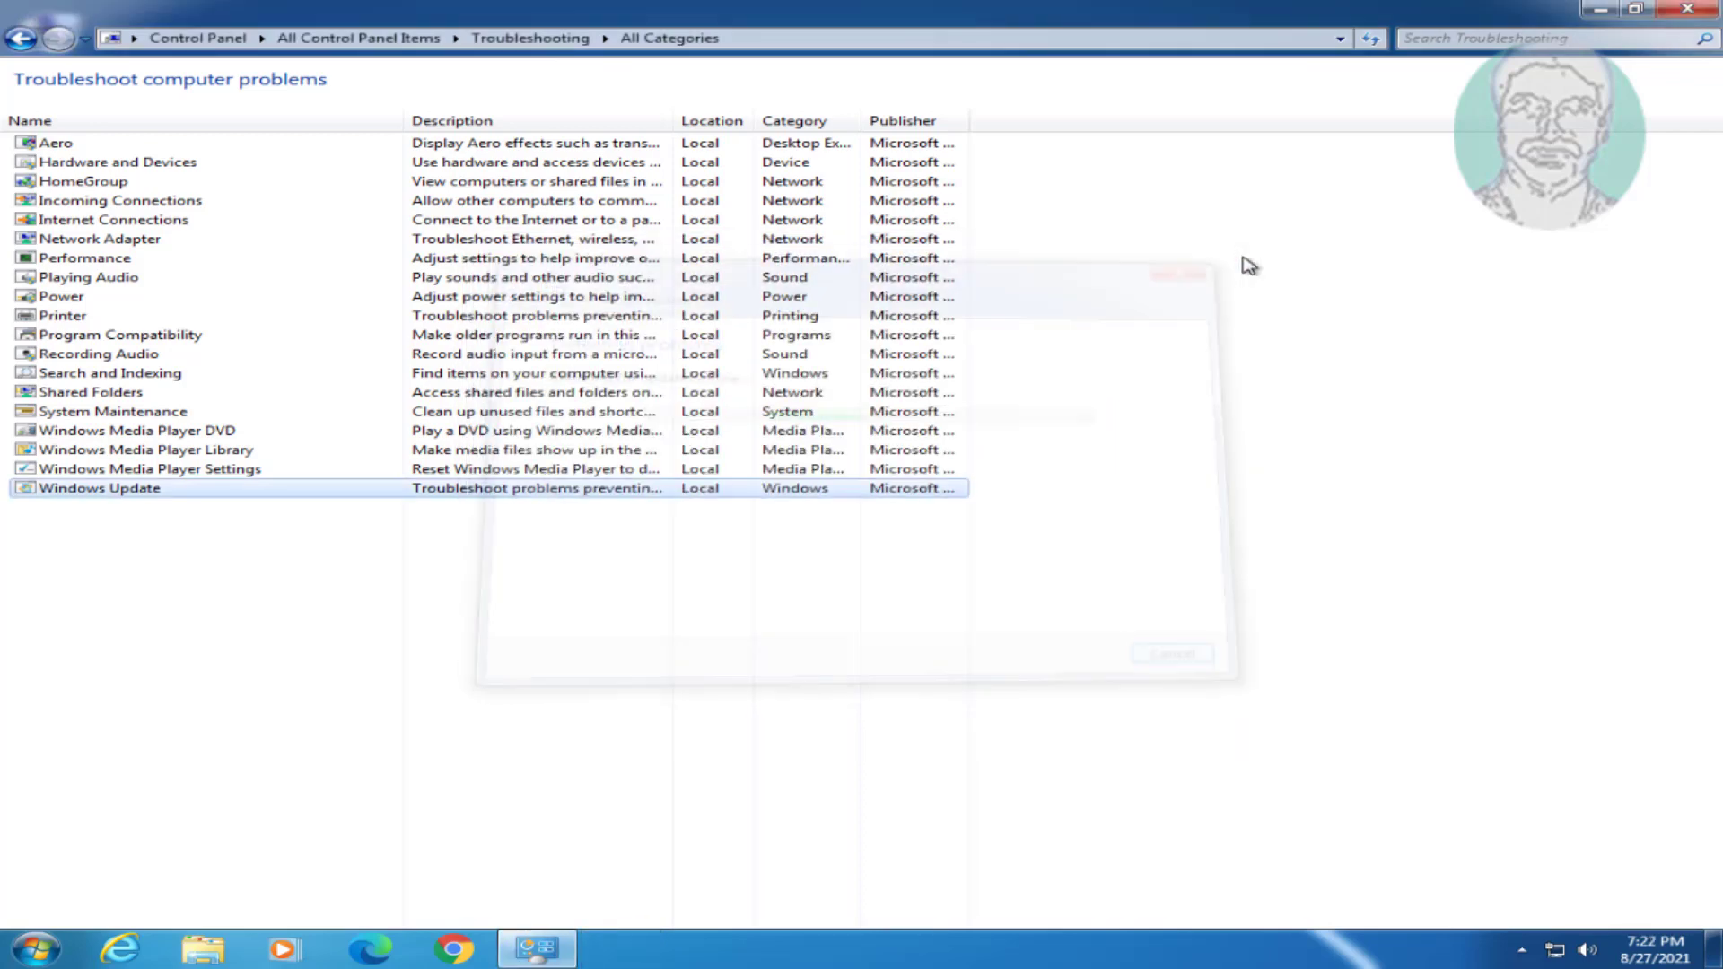
Close Control Panel and open Services by searching 'services' from the Start menu
{"action": "left_click", "coordinate": [1687, 10]}
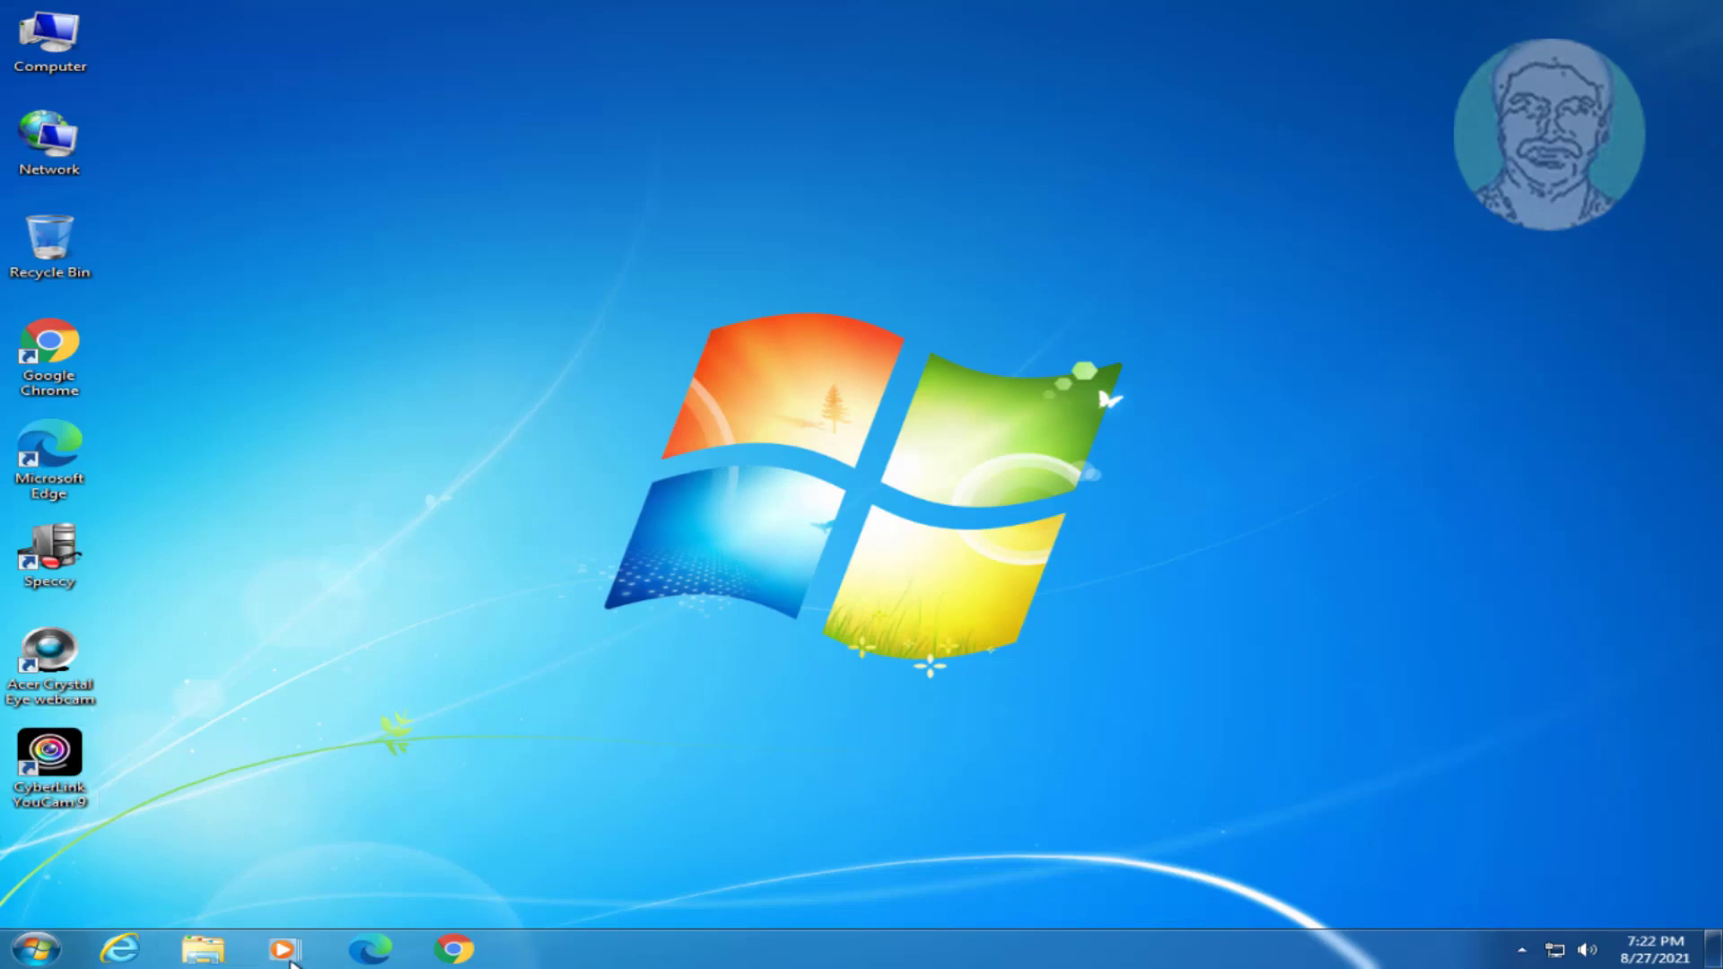
{"action": "left_click", "coordinate": [38, 948]}
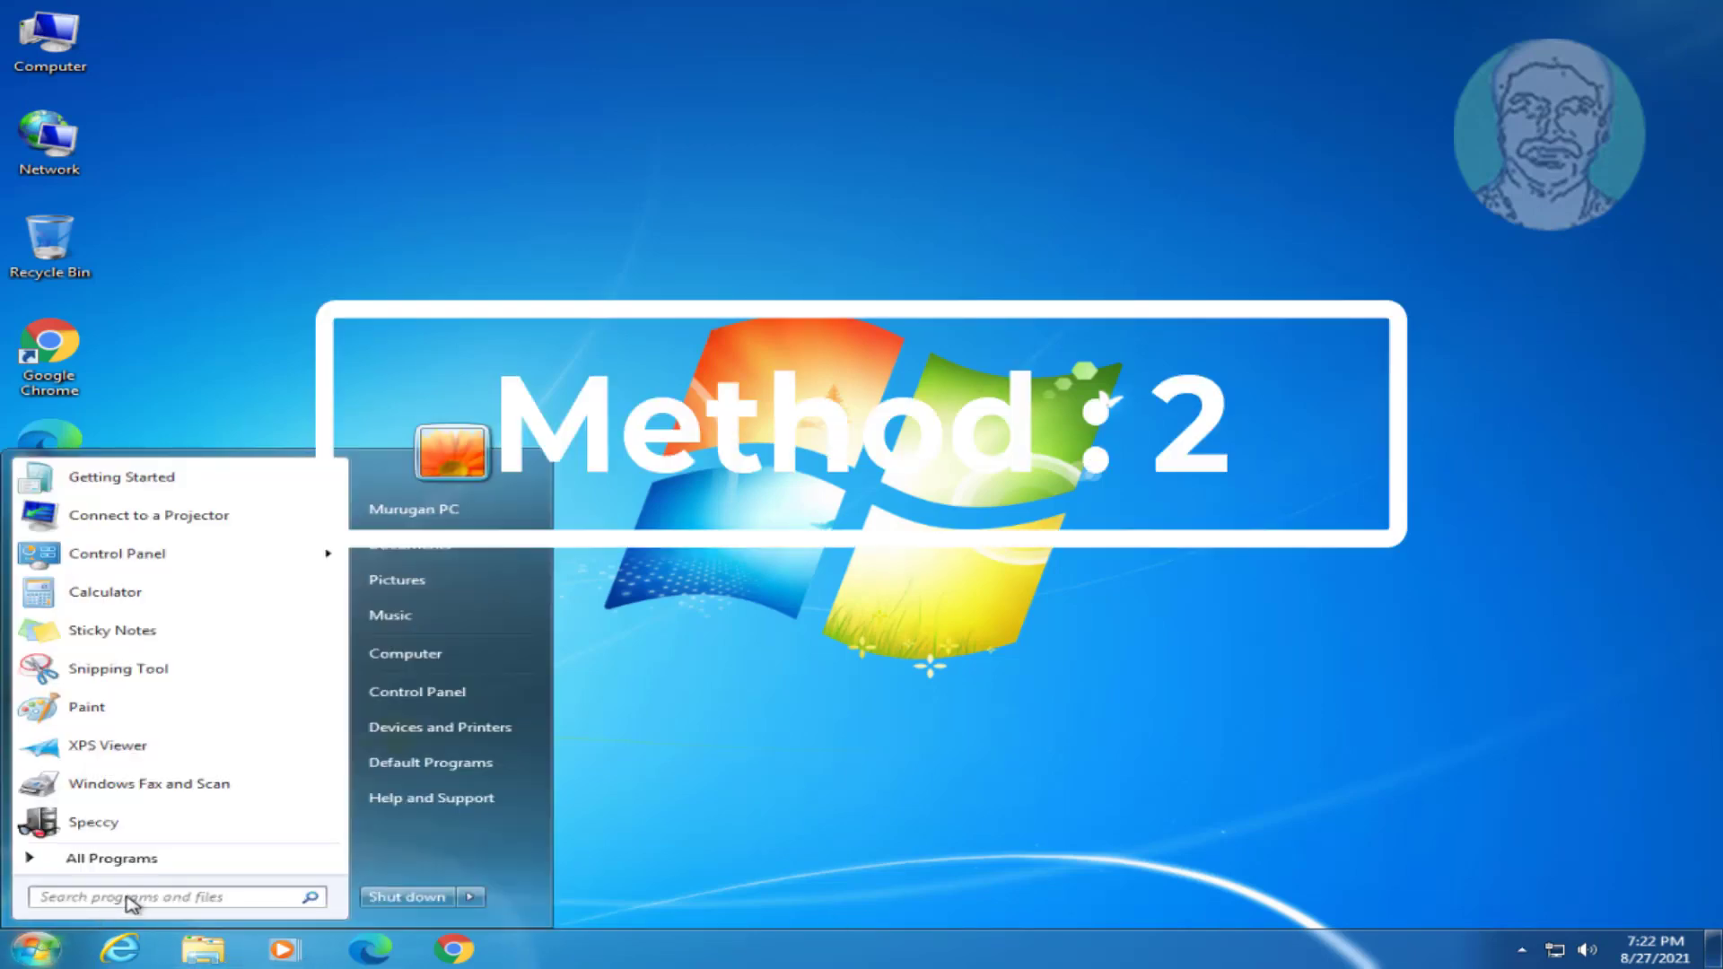
{"action": "type", "text": "services"}
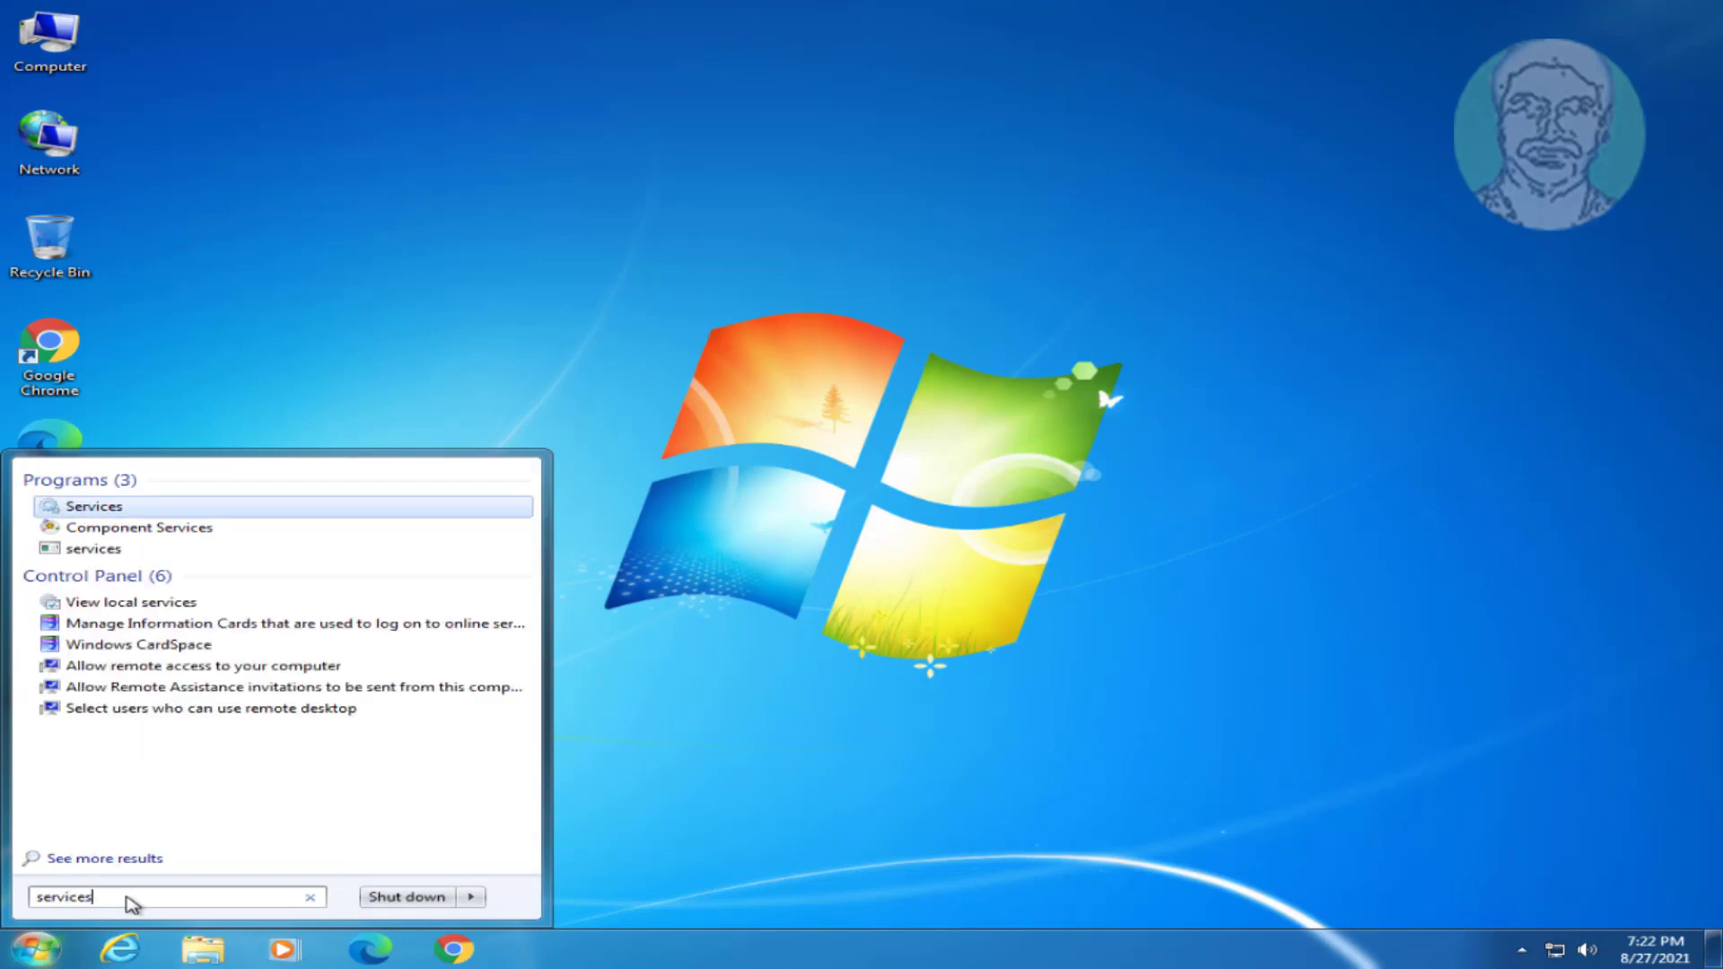
{"action": "left_click", "coordinate": [100, 510]}
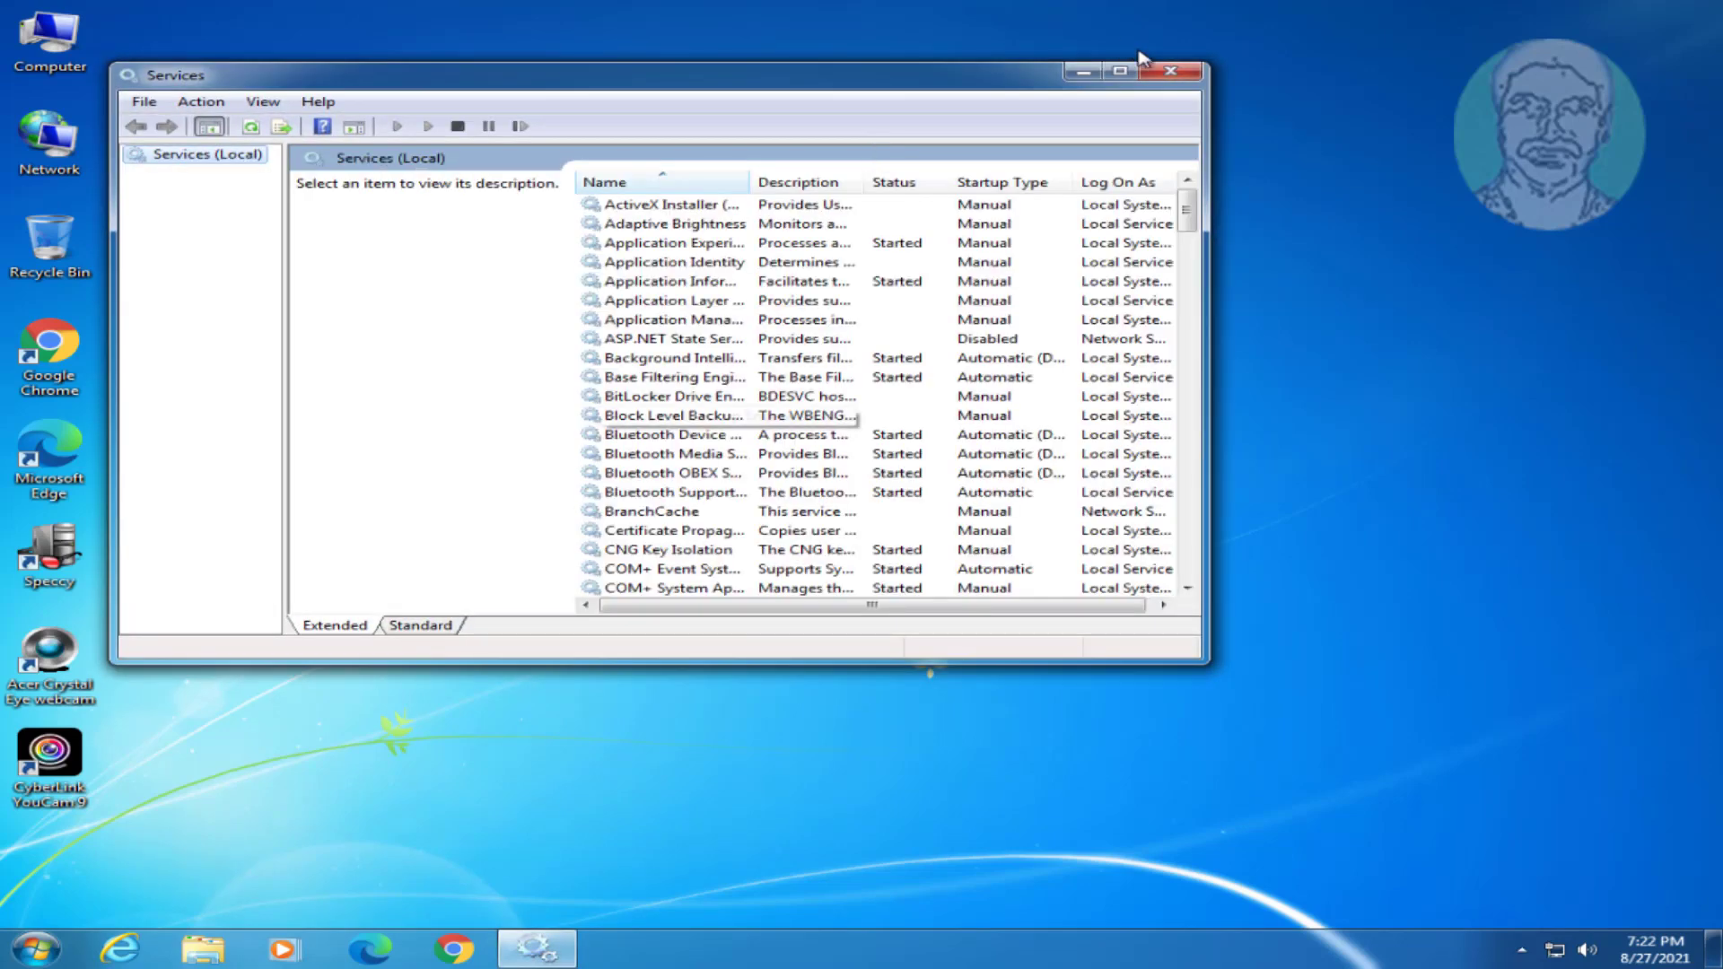
Set the Windows Update service's startup type to Automatic, apply it, and close Services
{"action": "left_click", "coordinate": [1120, 72]}
{"action": "left_click", "coordinate": [497, 616]}
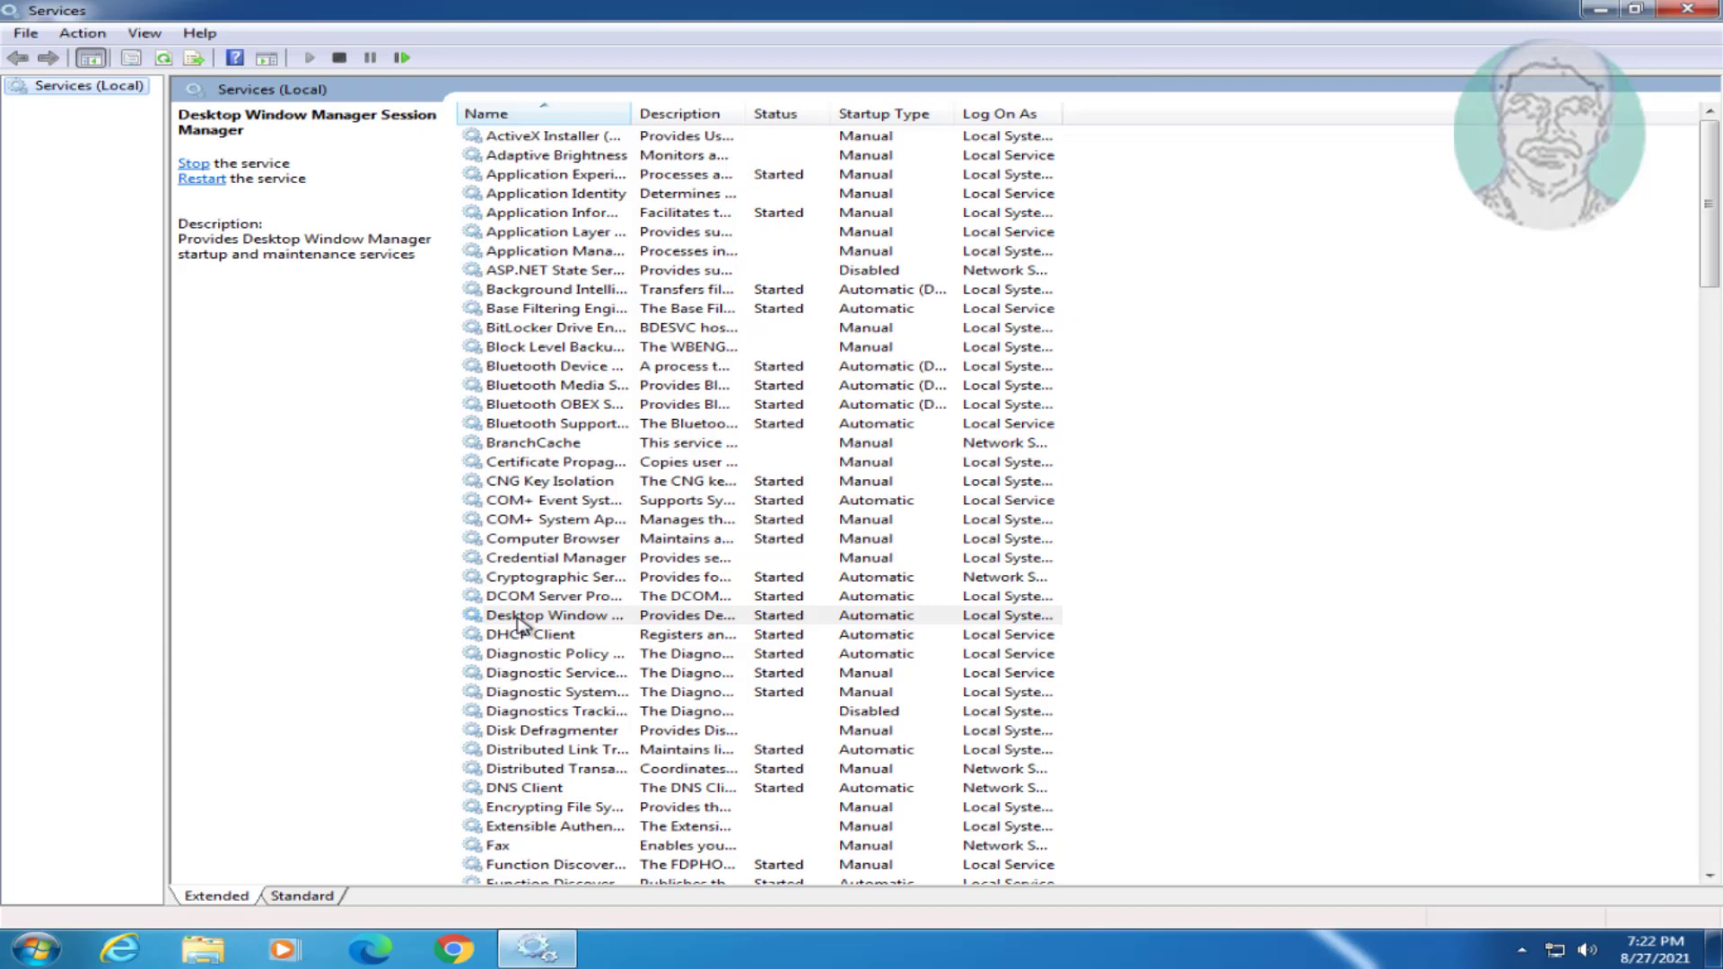
{"action": "key", "text": "w"}
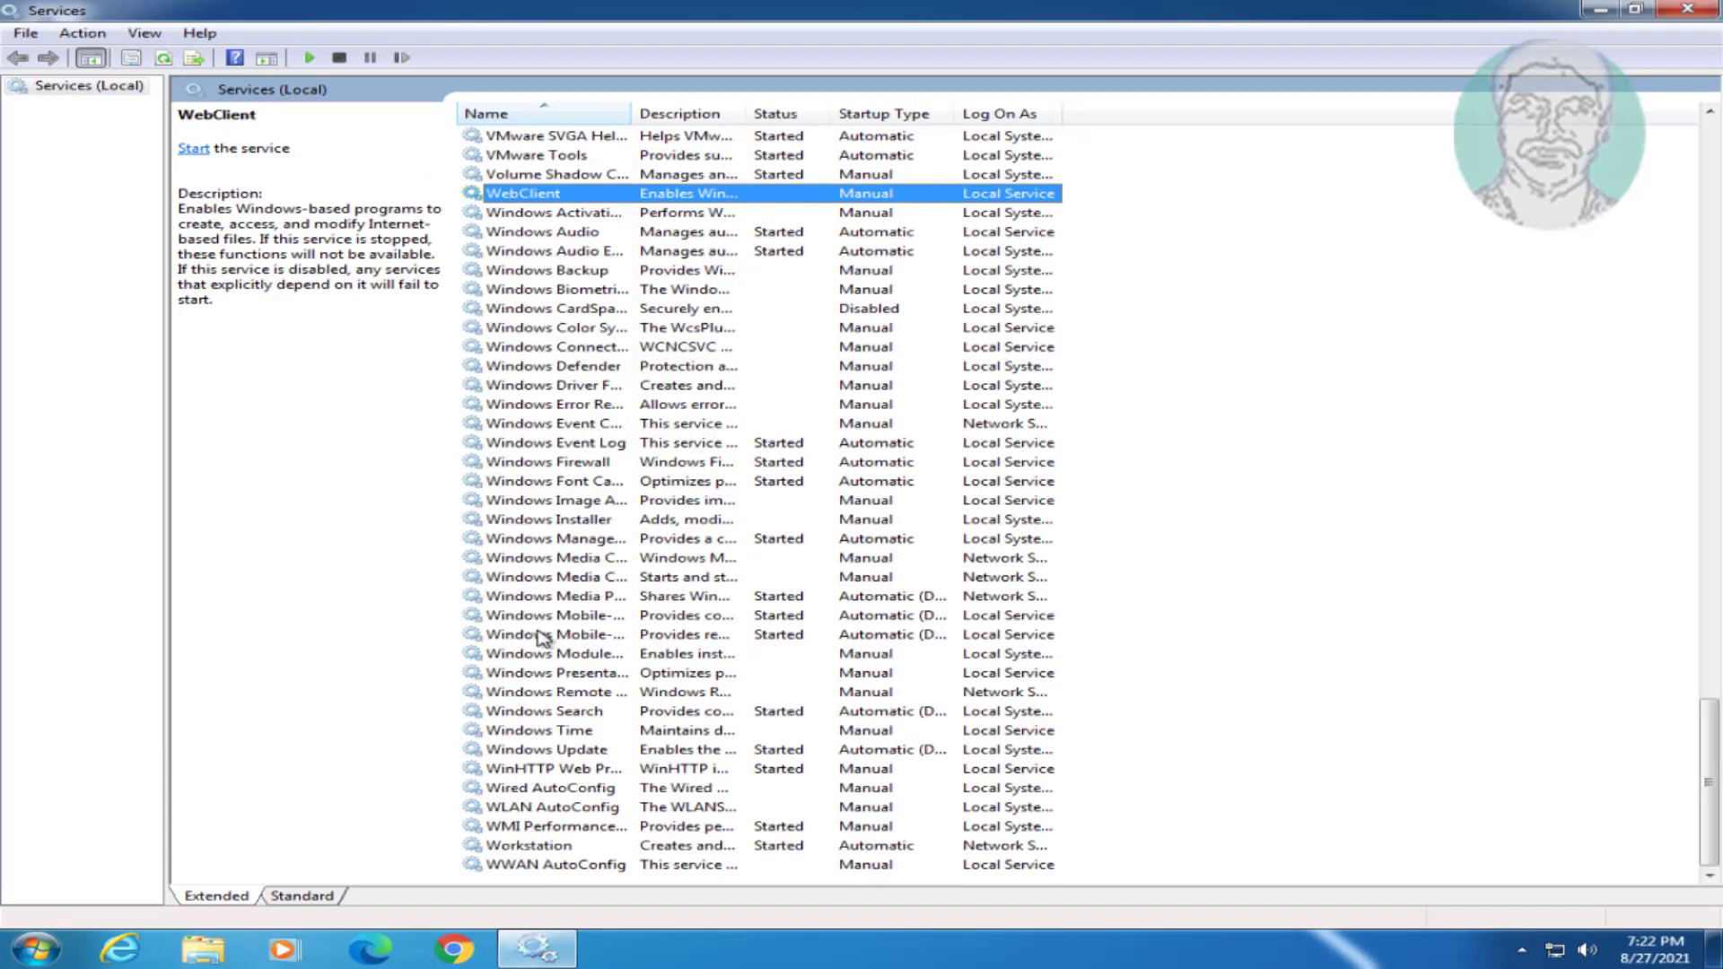
{"action": "left_click", "coordinate": [588, 751]}
{"action": "double_click", "coordinate": [588, 751]}
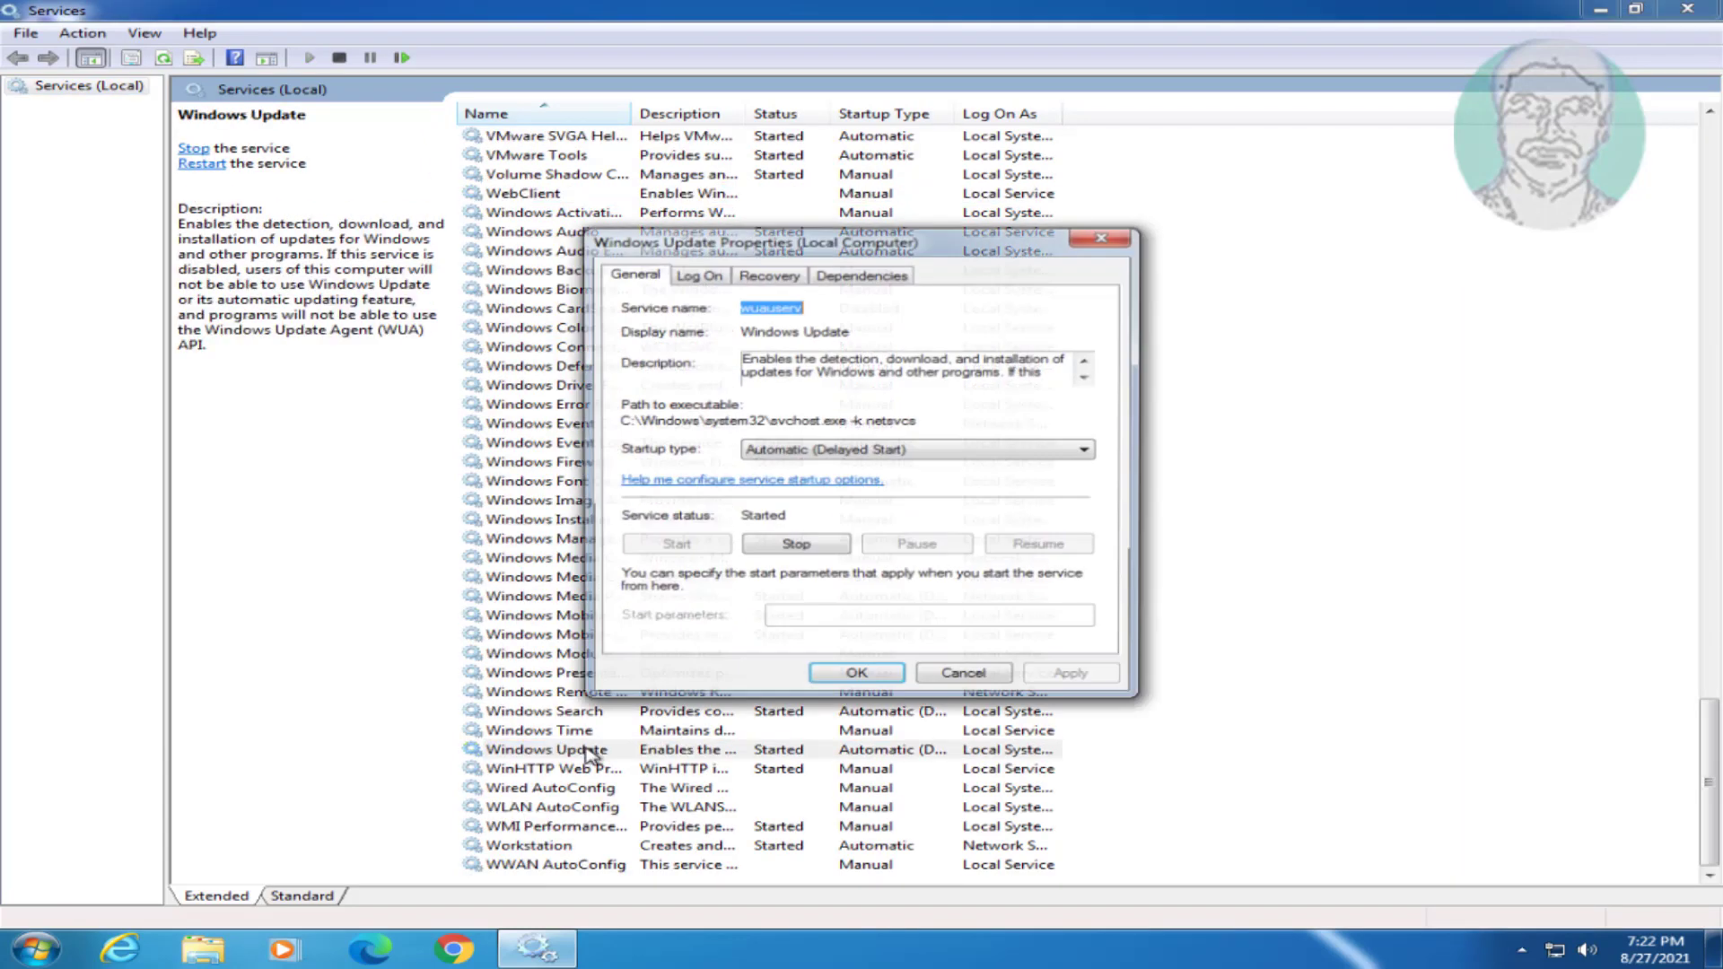
{"action": "left_click", "coordinate": [901, 449]}
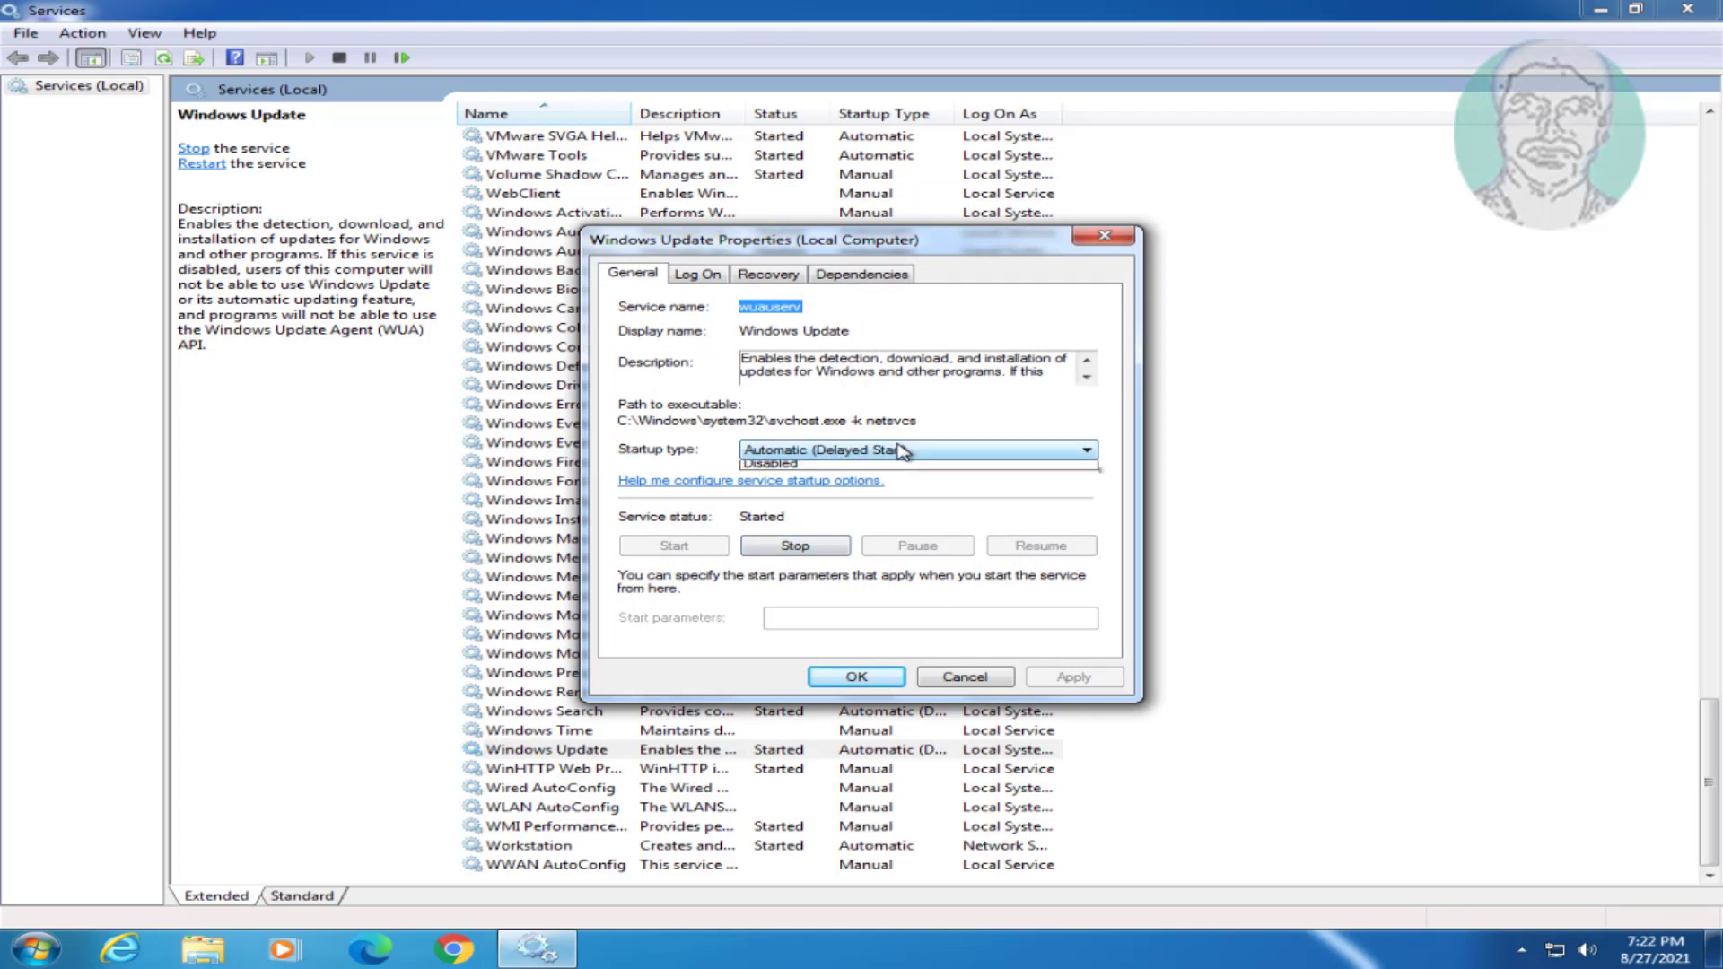
{"action": "left_click", "coordinate": [781, 482]}
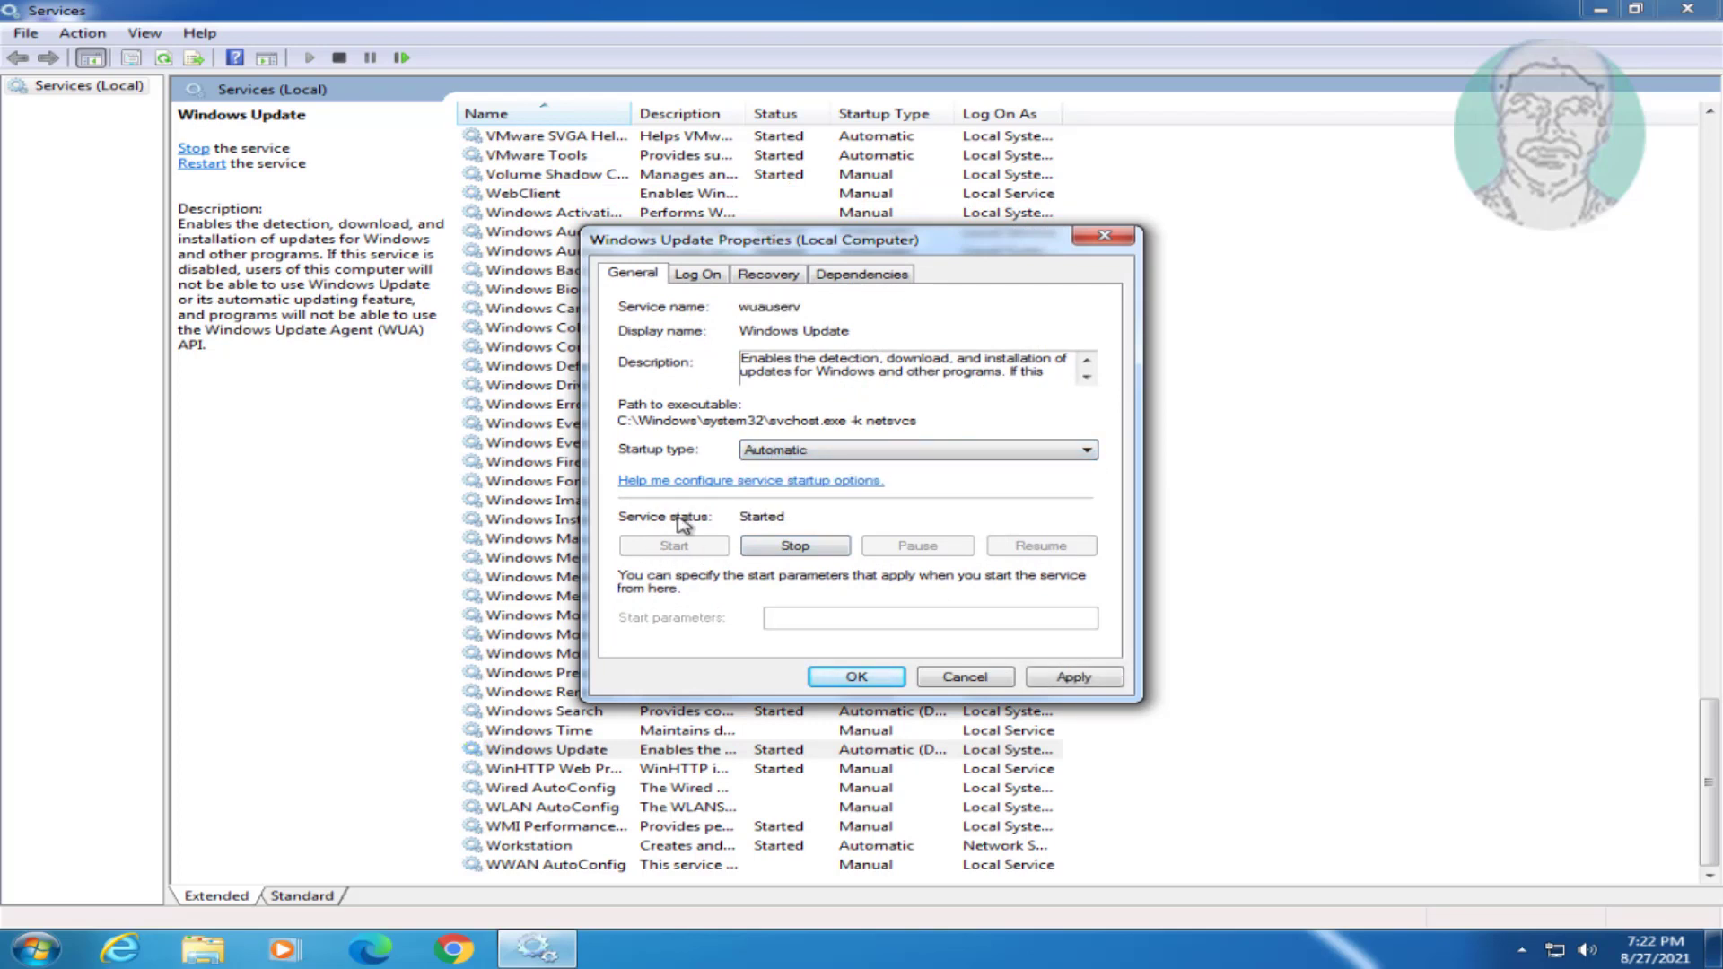
{"action": "left_click", "coordinate": [1092, 680]}
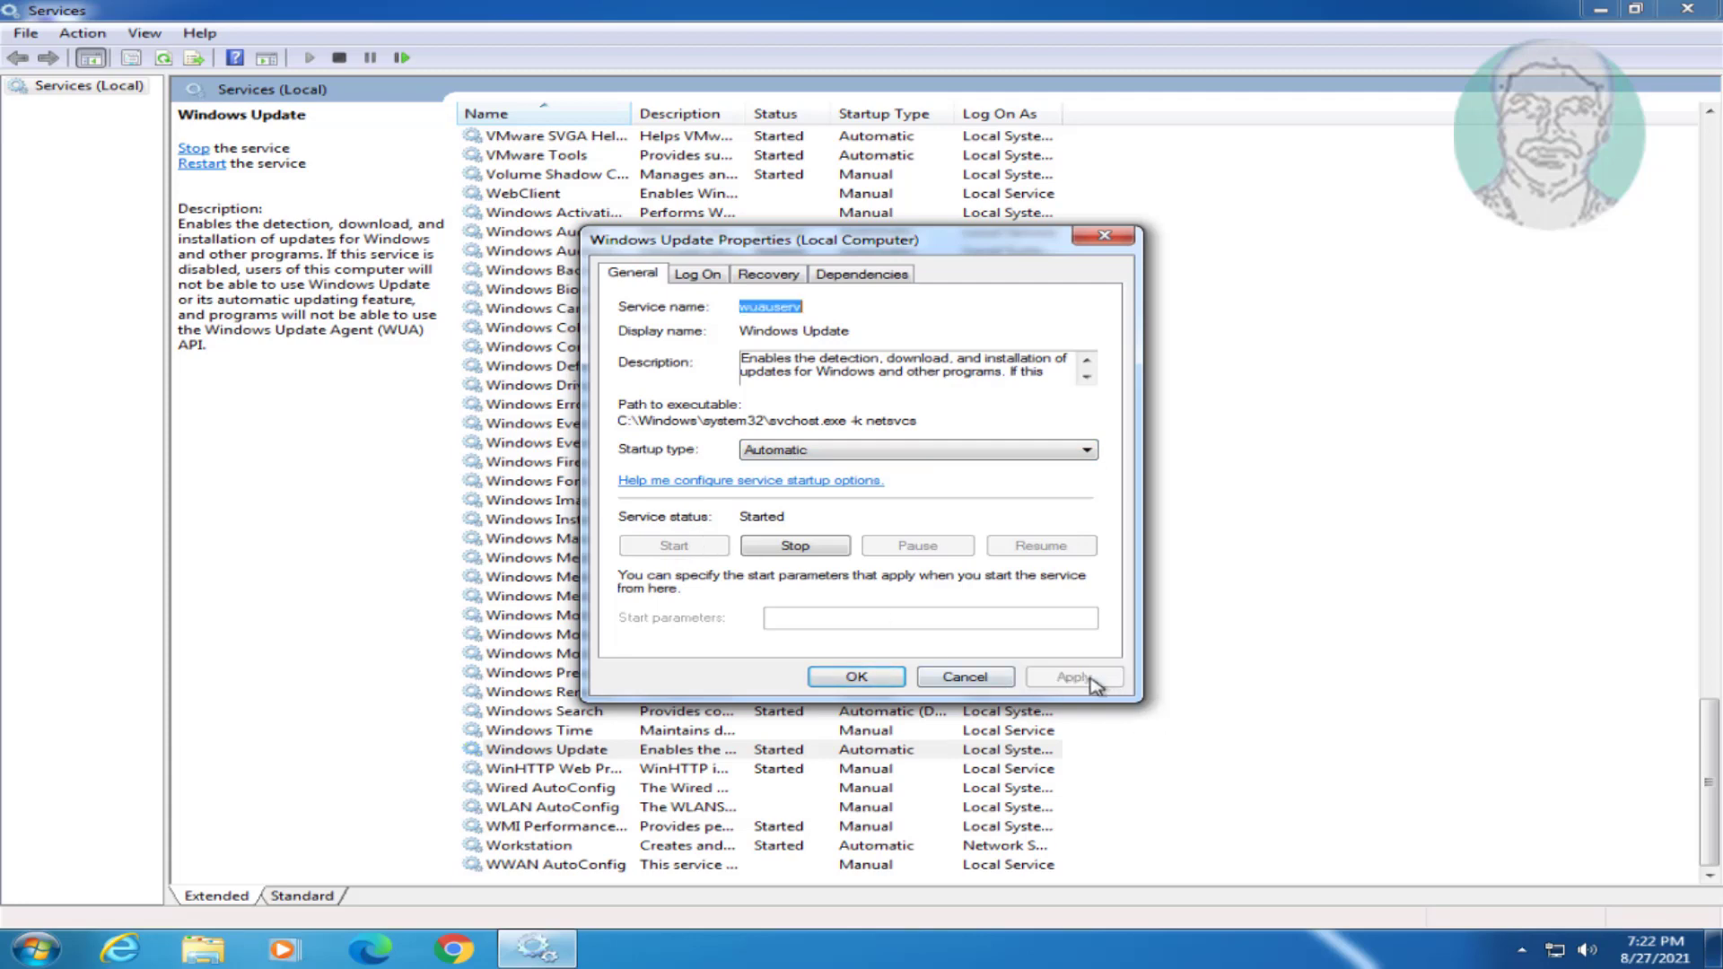
{"action": "left_click", "coordinate": [867, 678]}
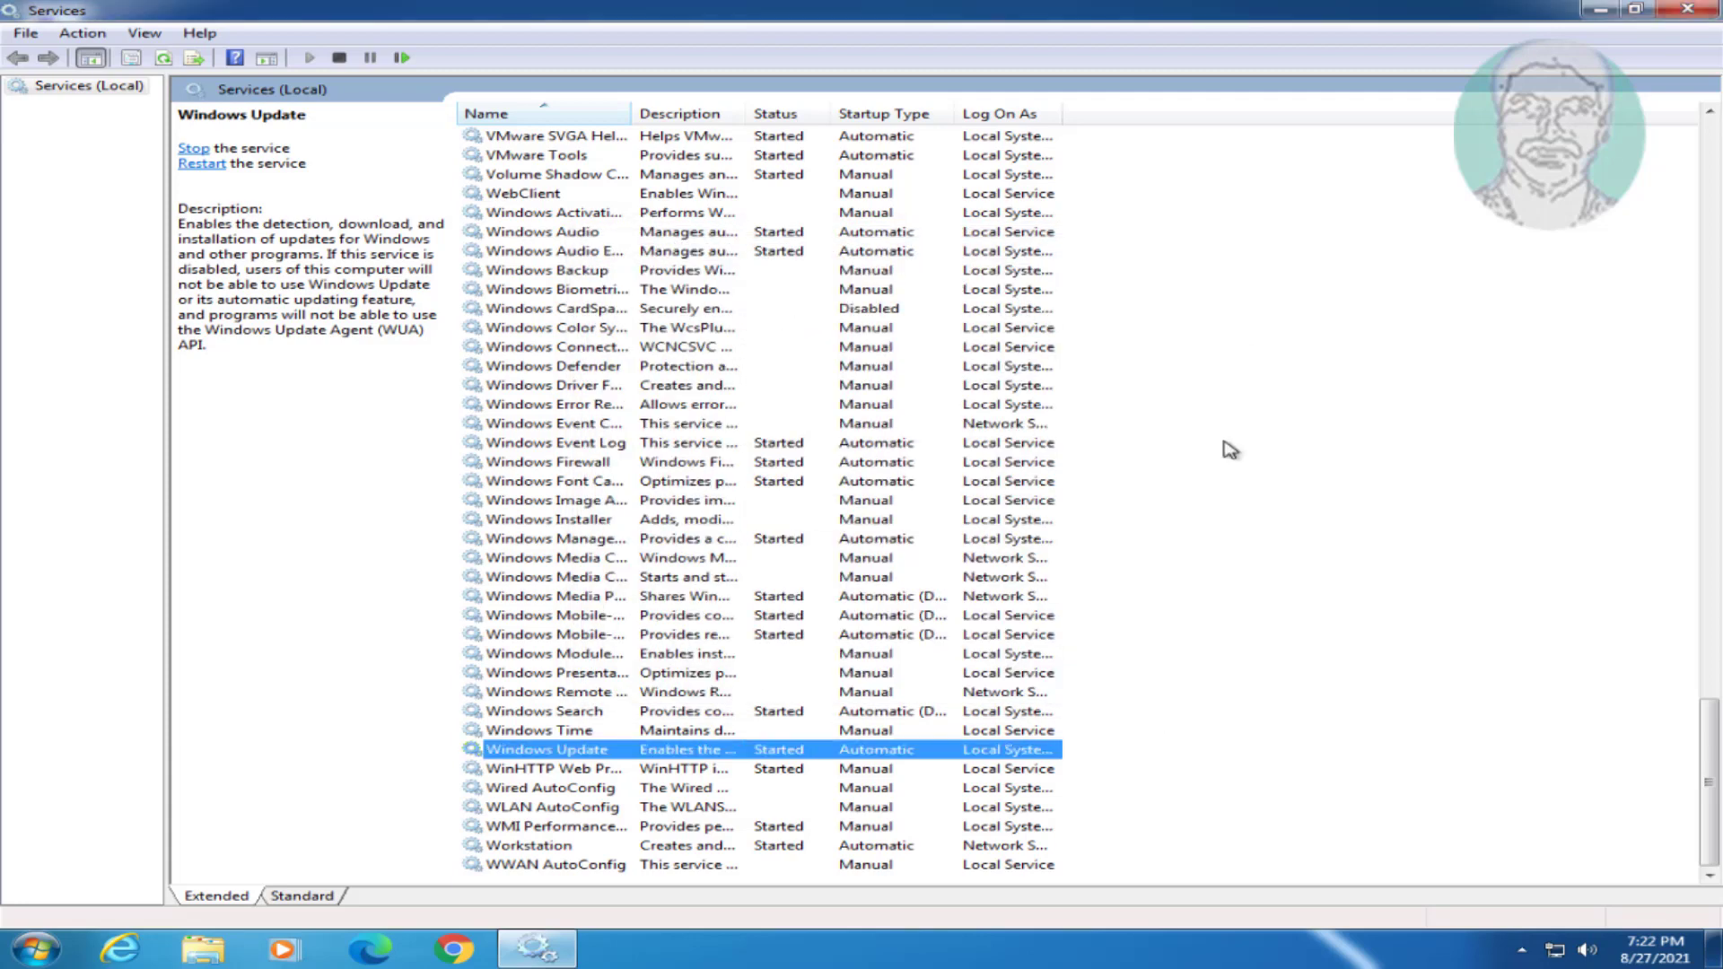
{"action": "left_click", "coordinate": [1686, 9]}
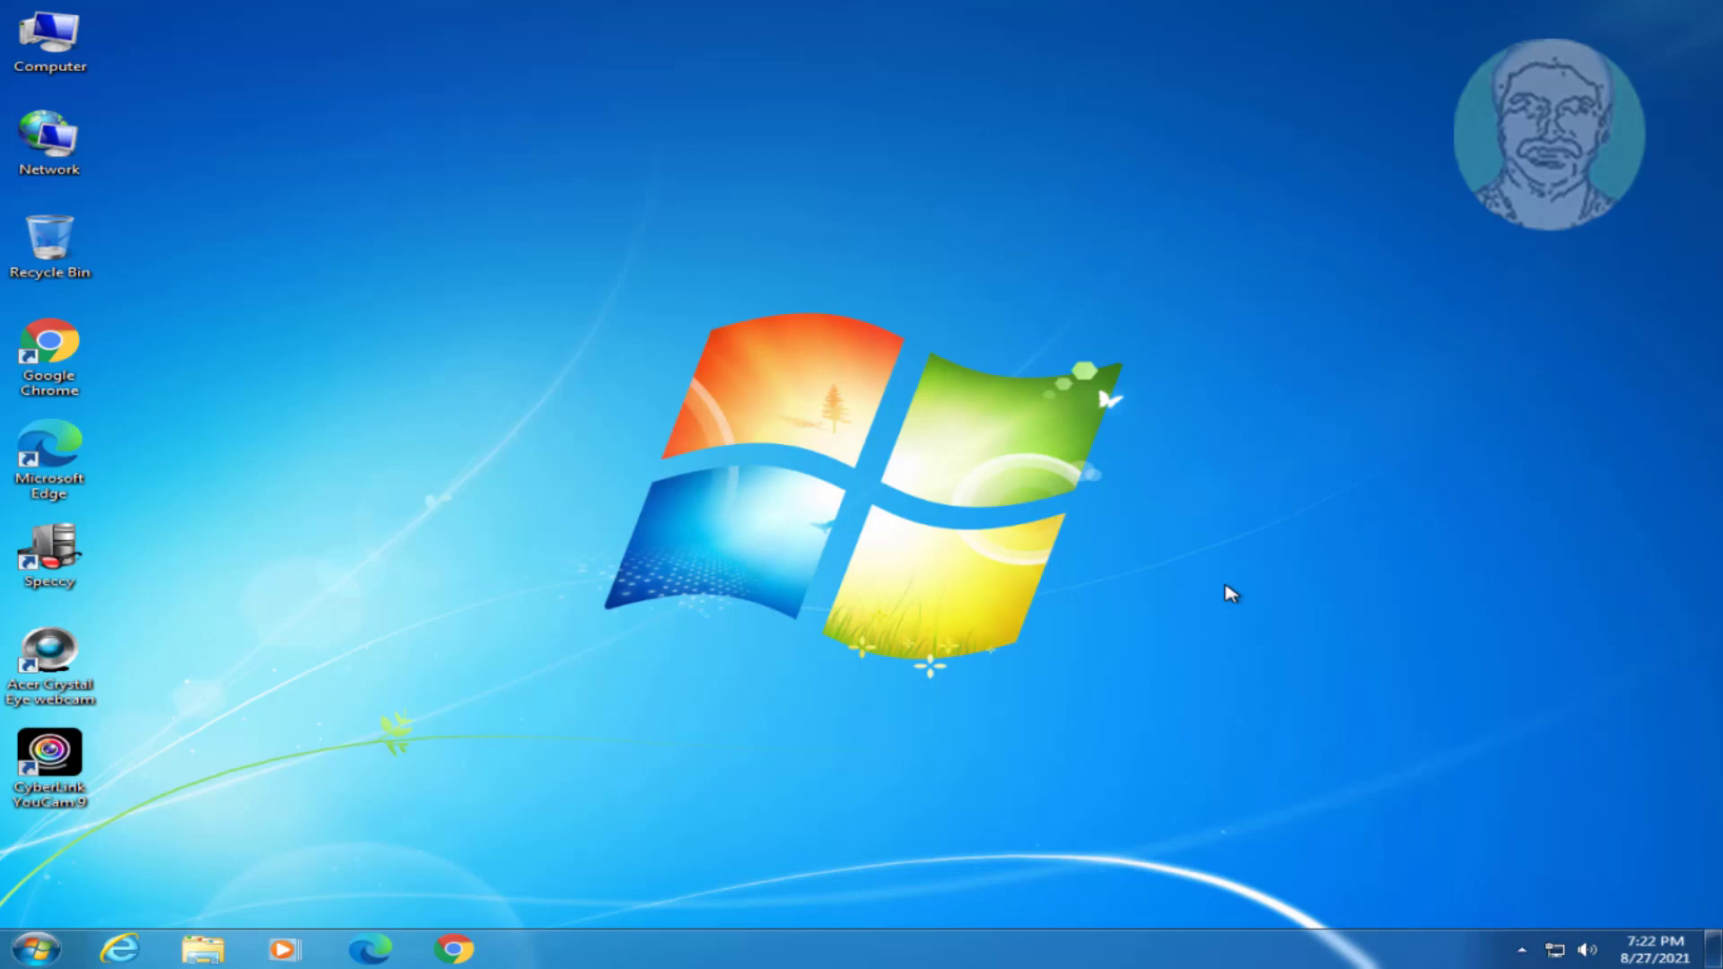
Open an administrator Command Prompt via 'cmd' and stop wuauserv with net stop wuauserv
{"action": "left_click", "coordinate": [36, 948]}
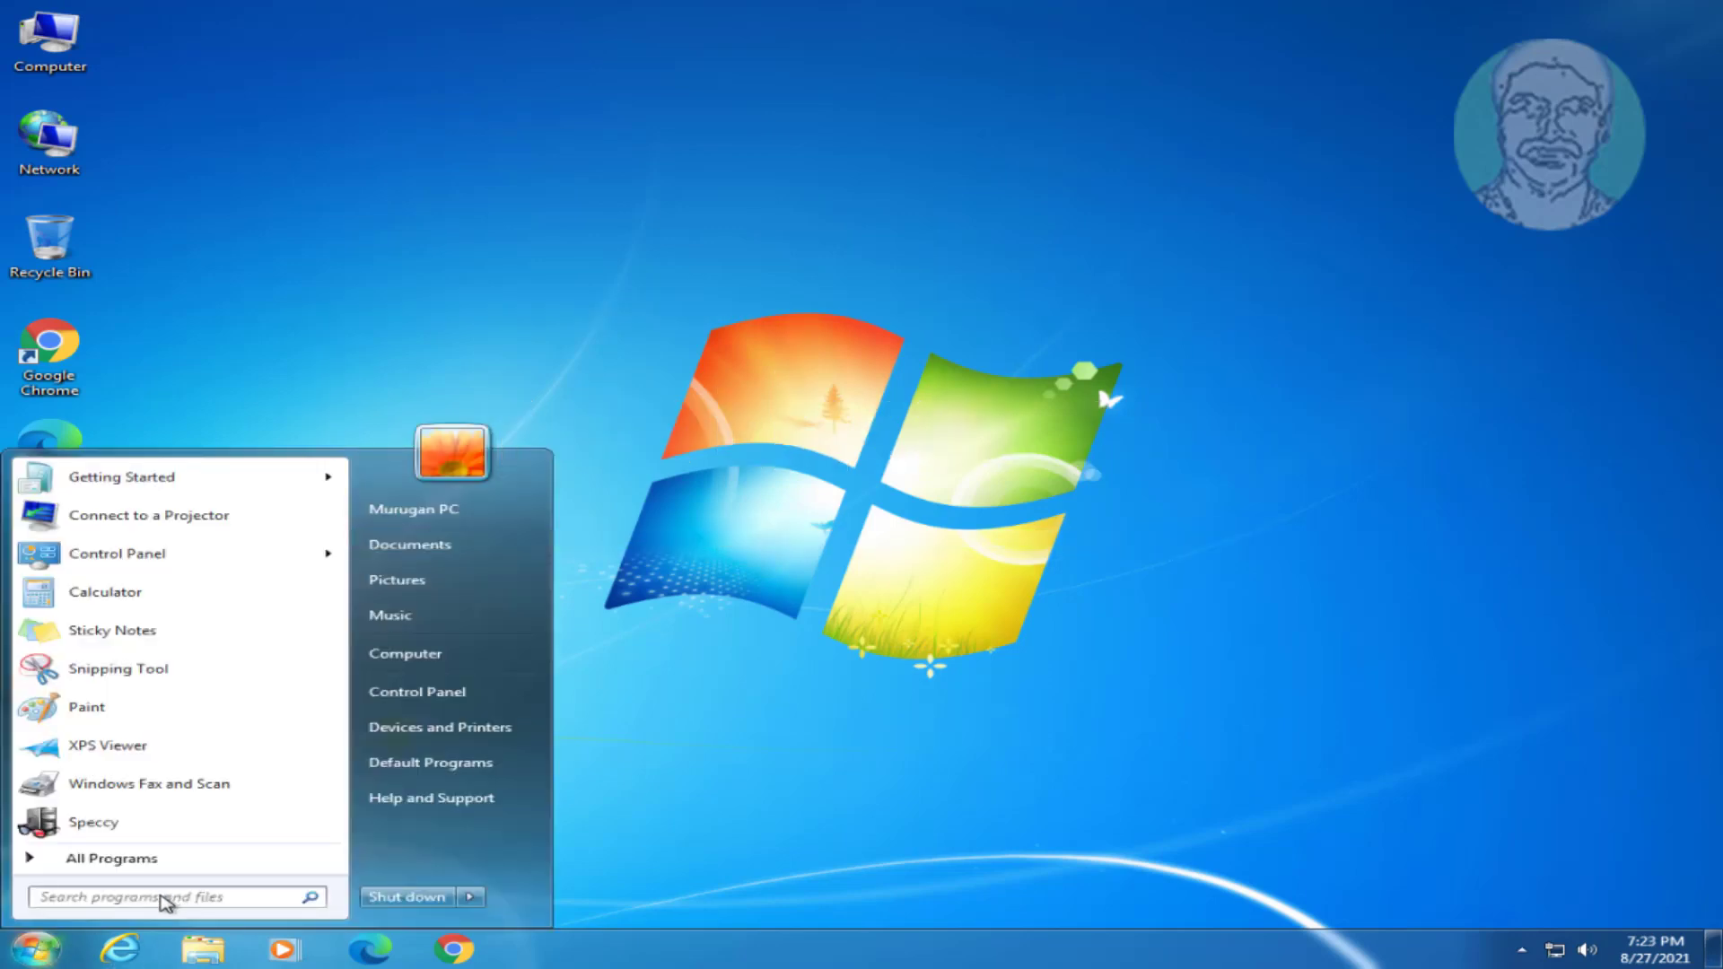
{"action": "type", "text": "cmd"}
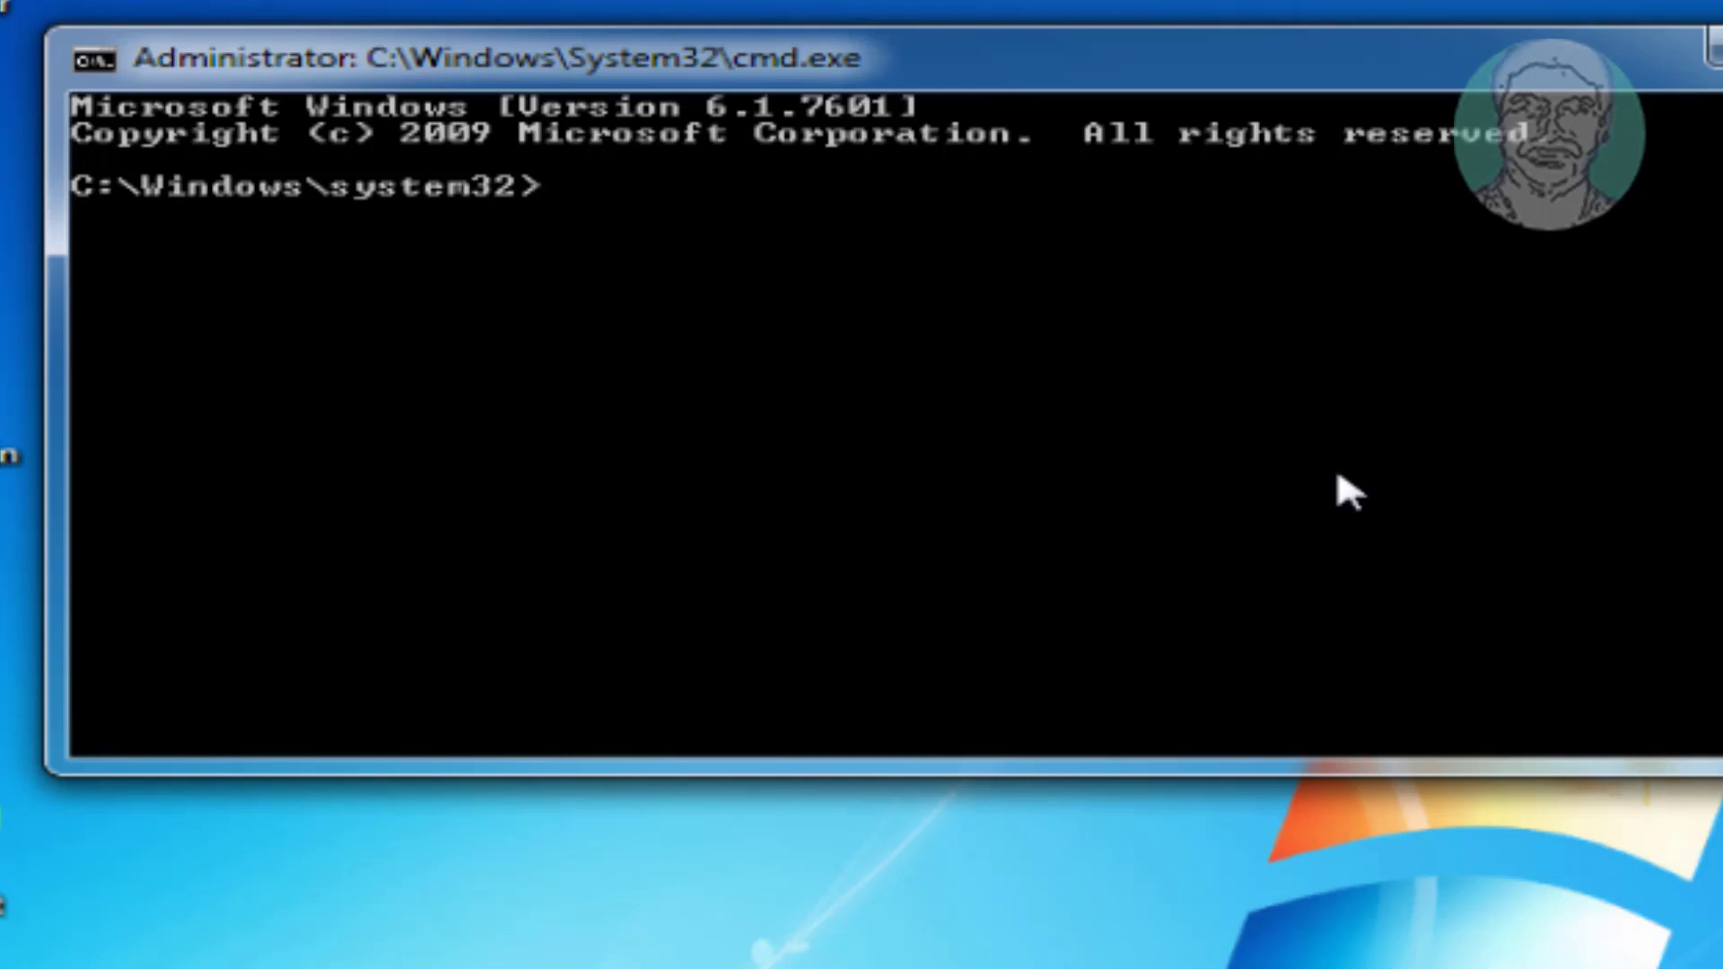
{"action": "type", "text": "net st"}
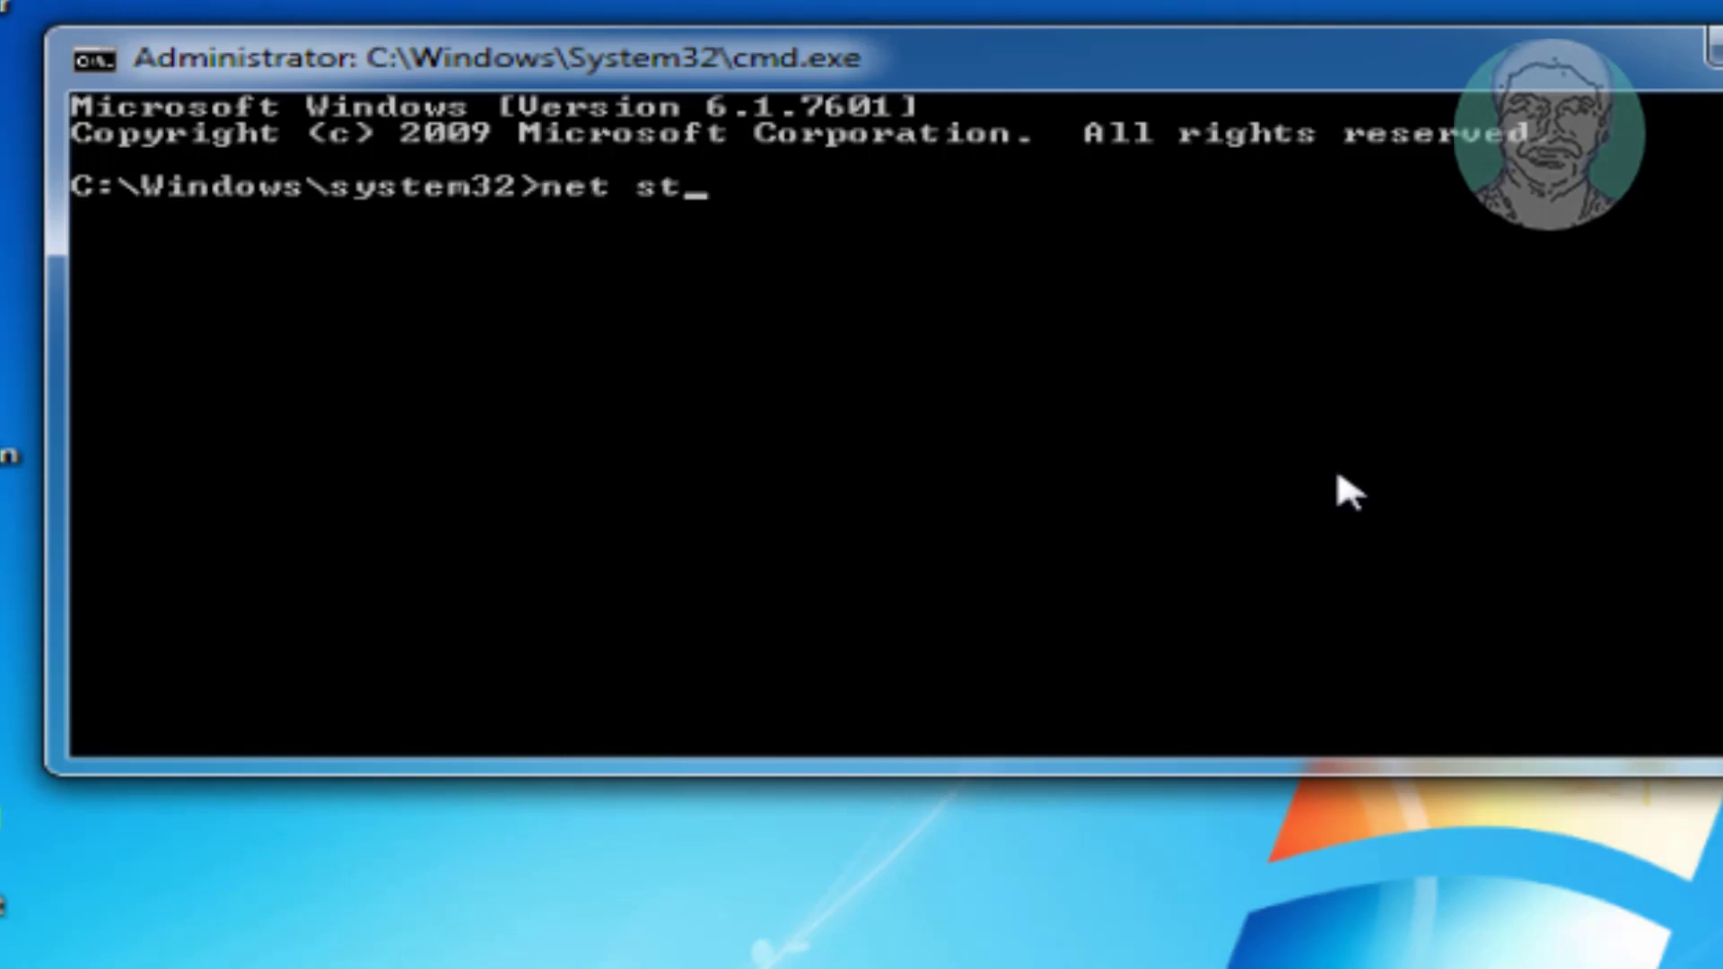
{"action": "type", "text": "op wuauserv"}
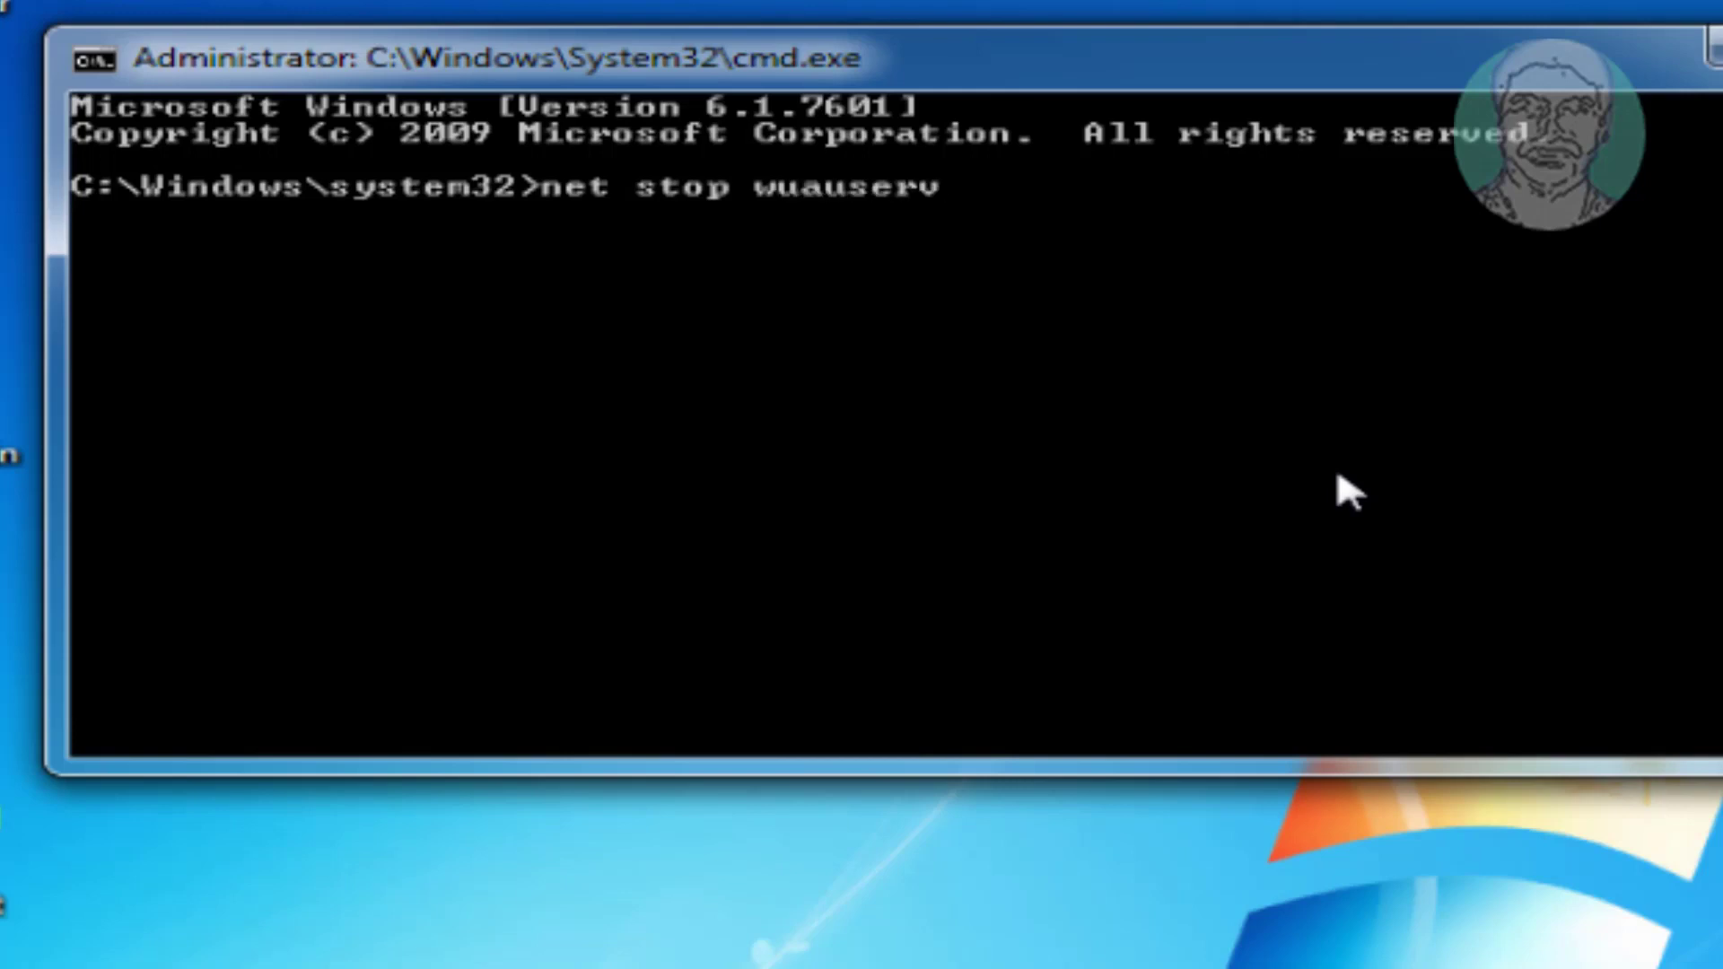
{"action": "key", "text": "Return"}
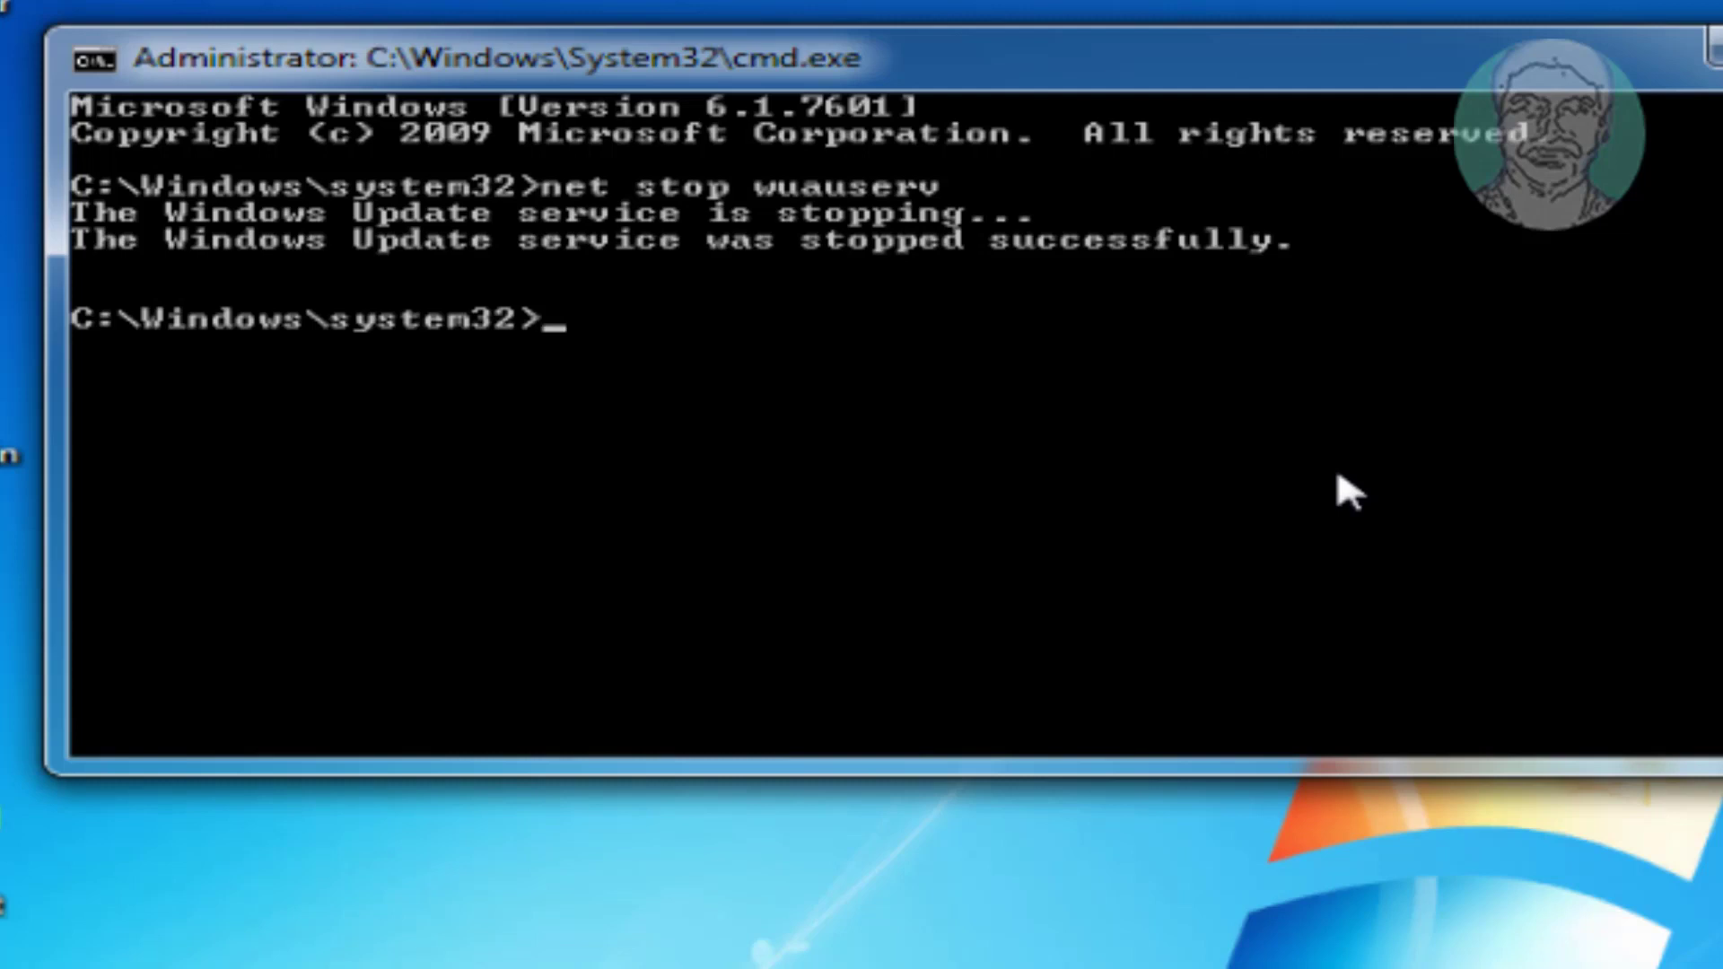
Stop the bits and cryptsvc services with net stop commands
{"action": "type", "text": "net stop bits"}
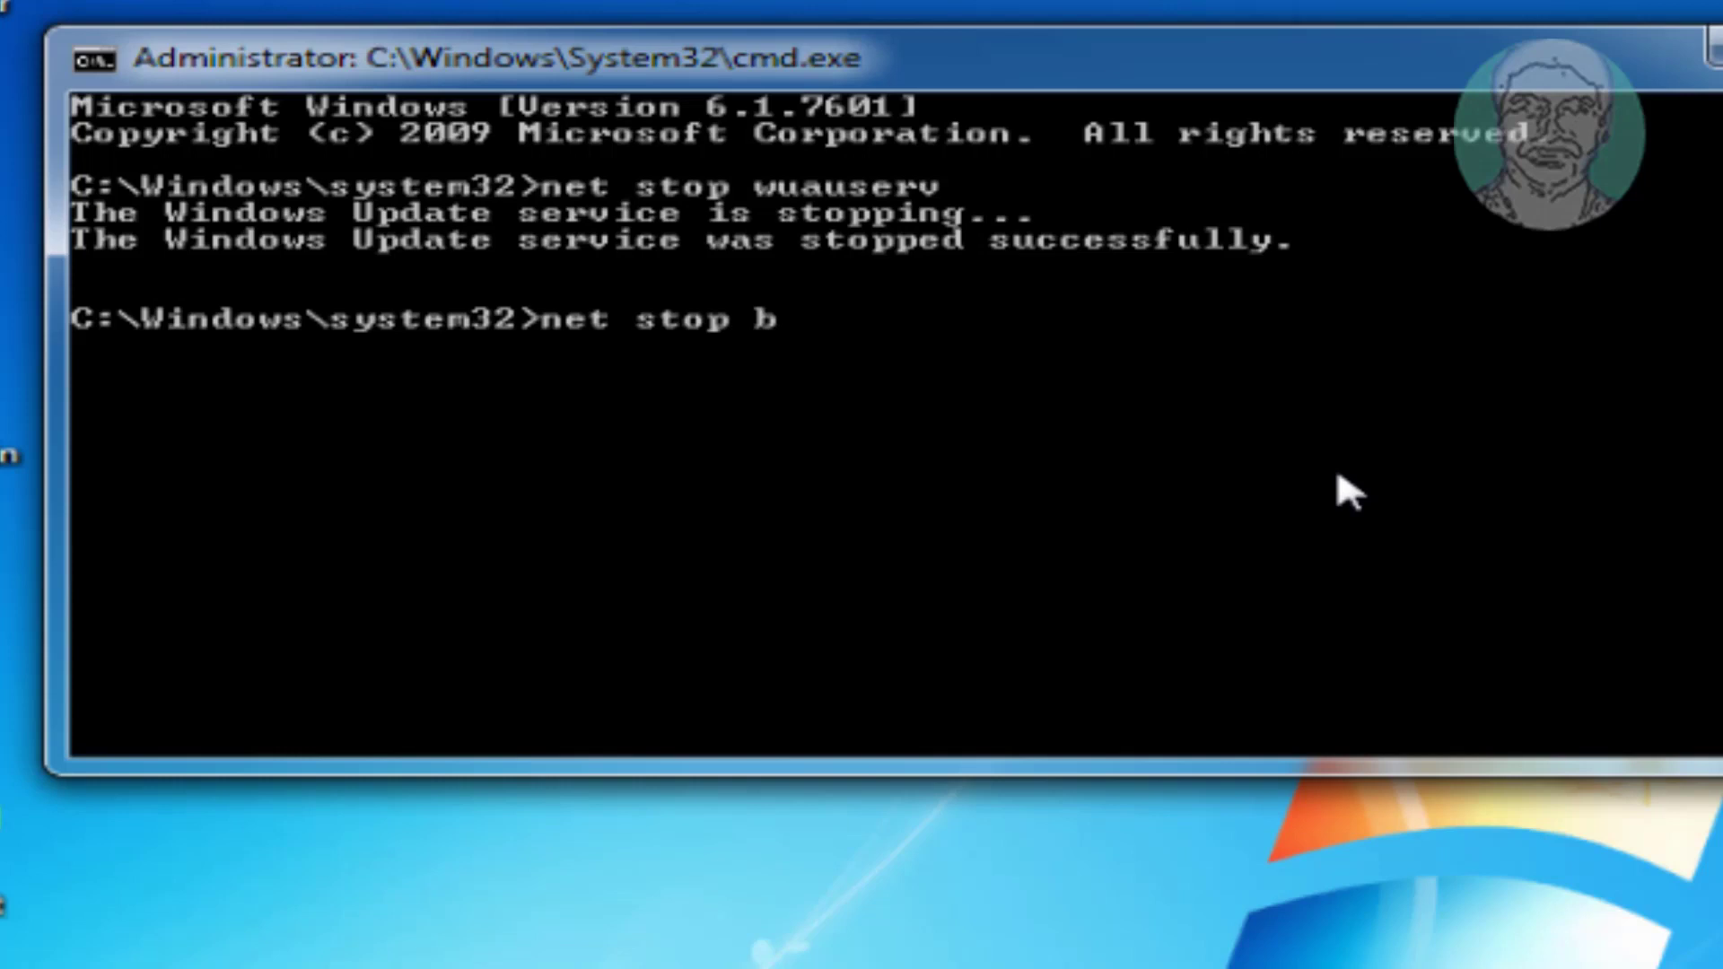
{"action": "key", "text": "Return"}
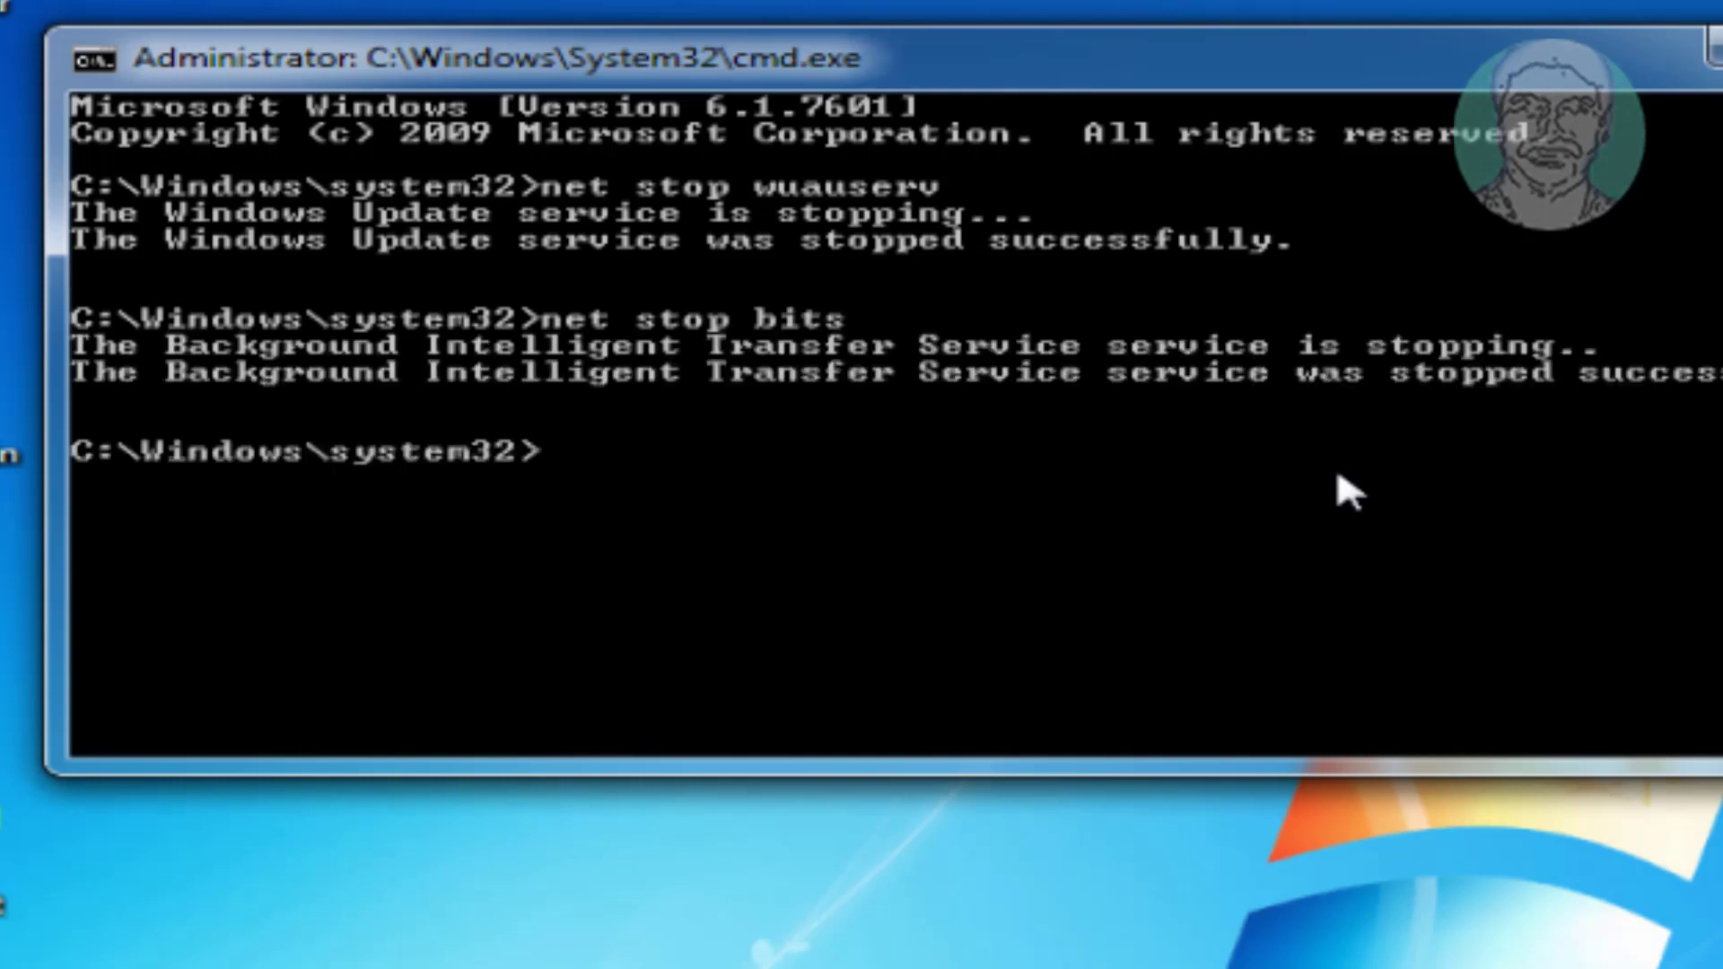
{"action": "type", "text": "net stop"}
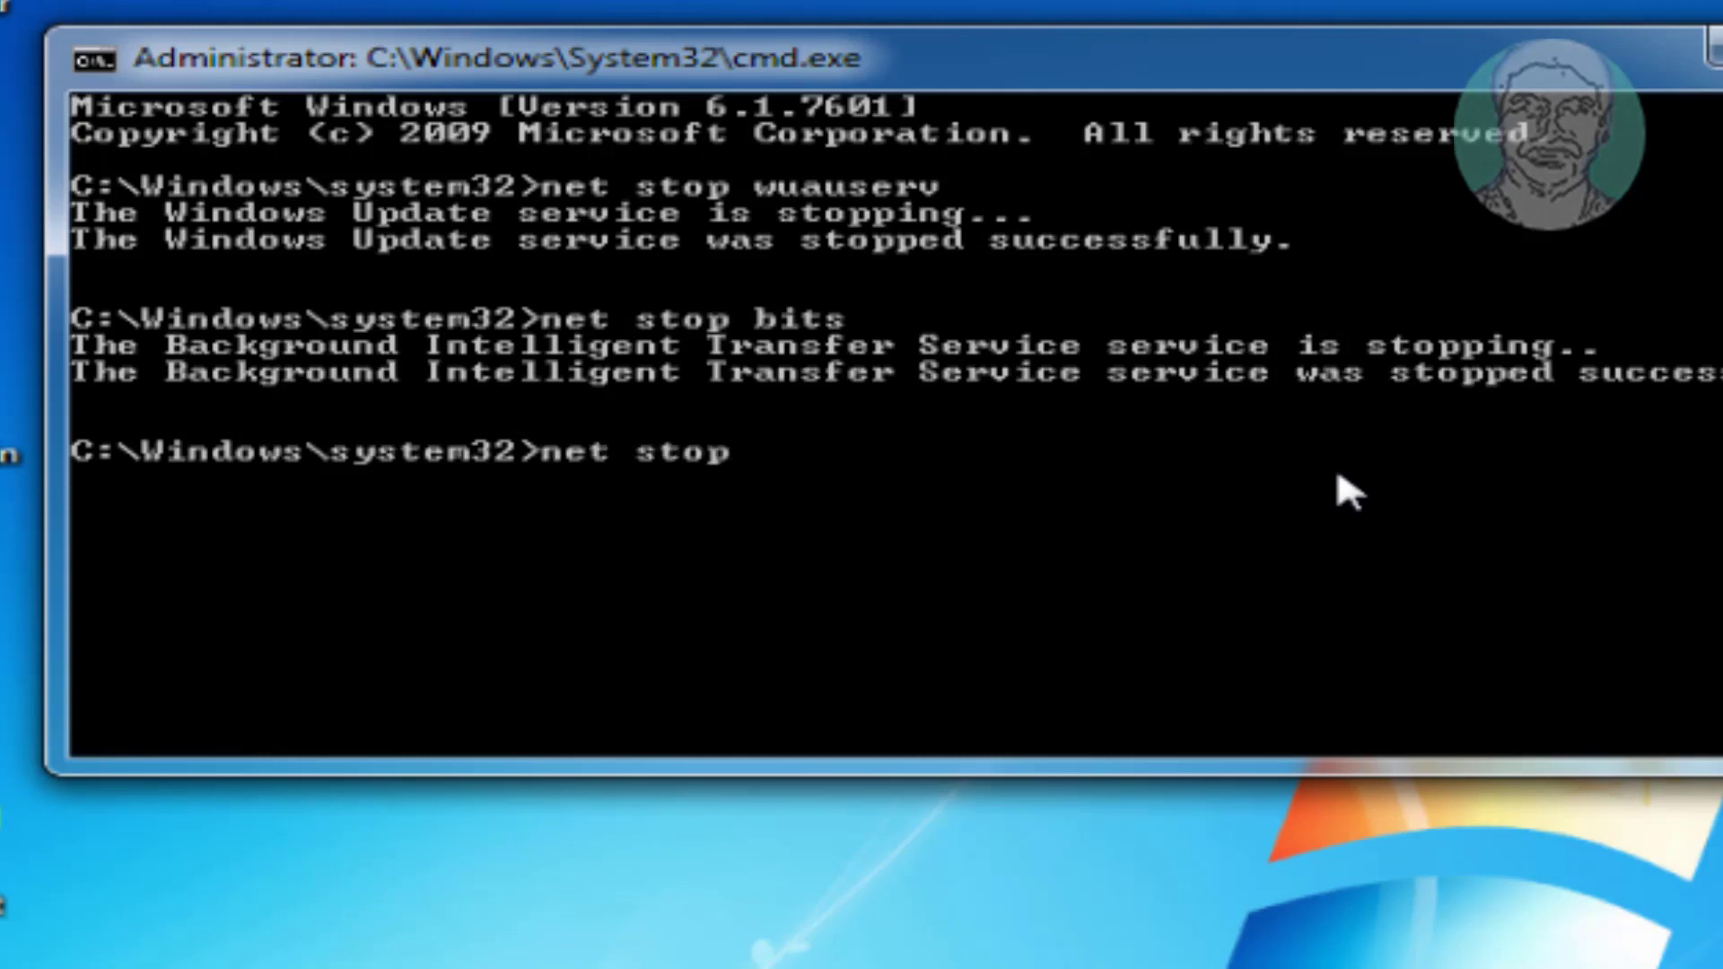
{"action": "type", "text": " cryptsvc"}
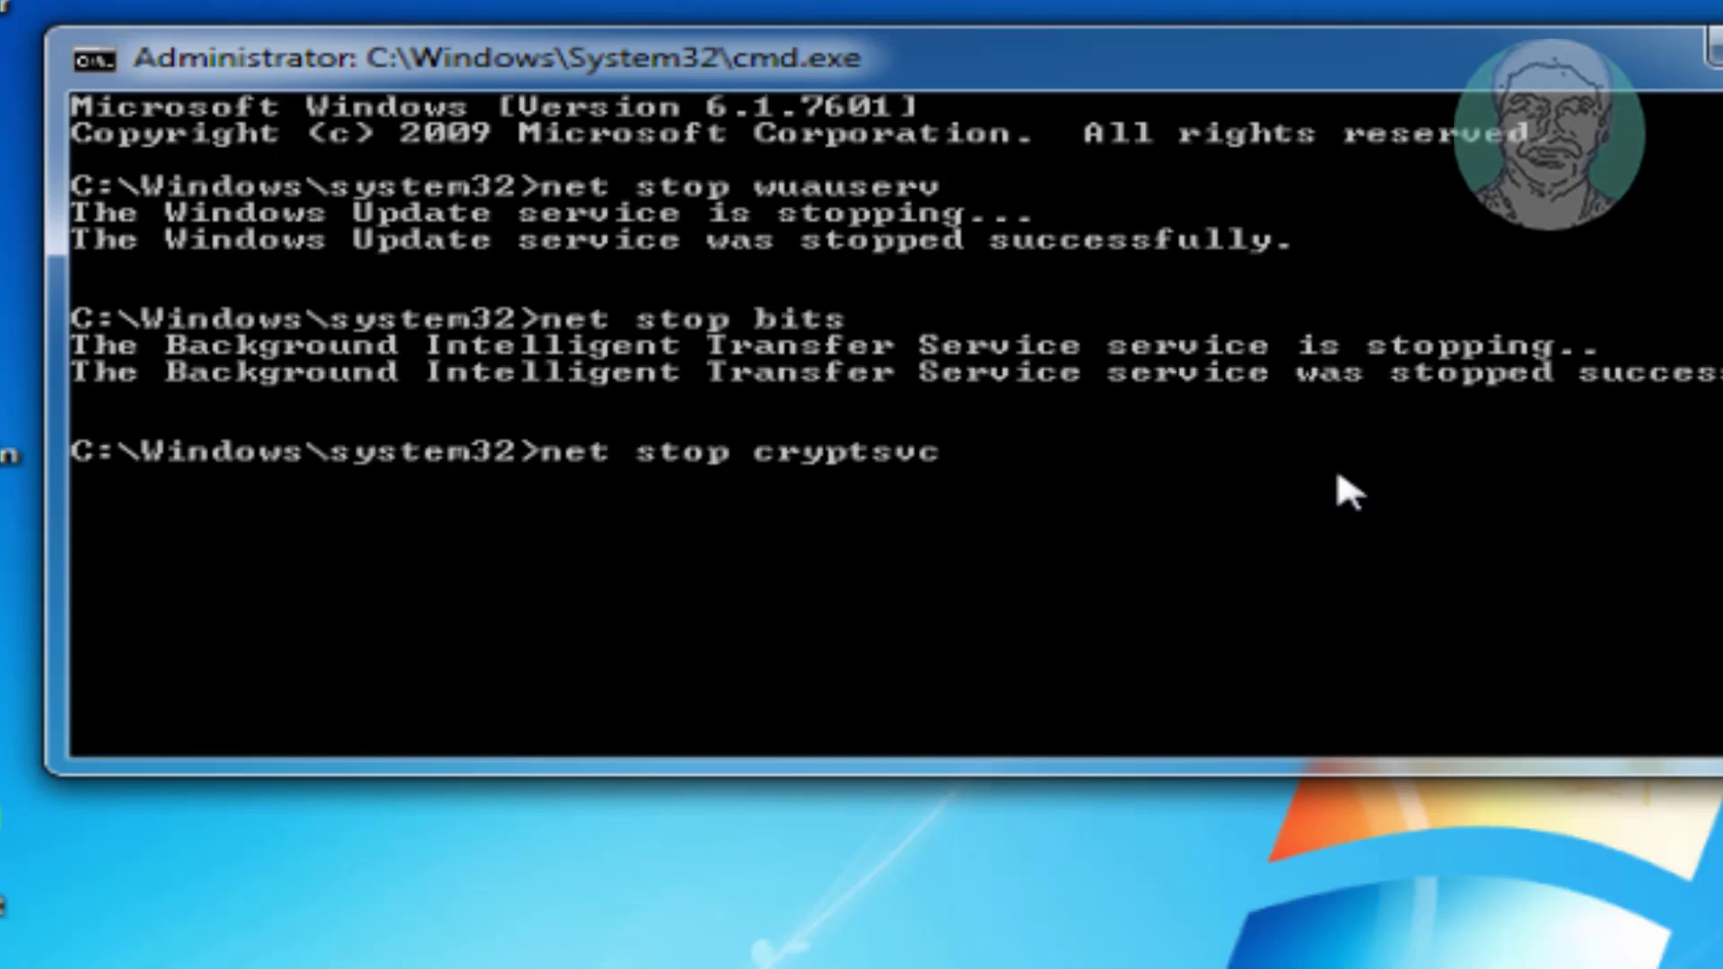
{"action": "key", "text": "Return"}
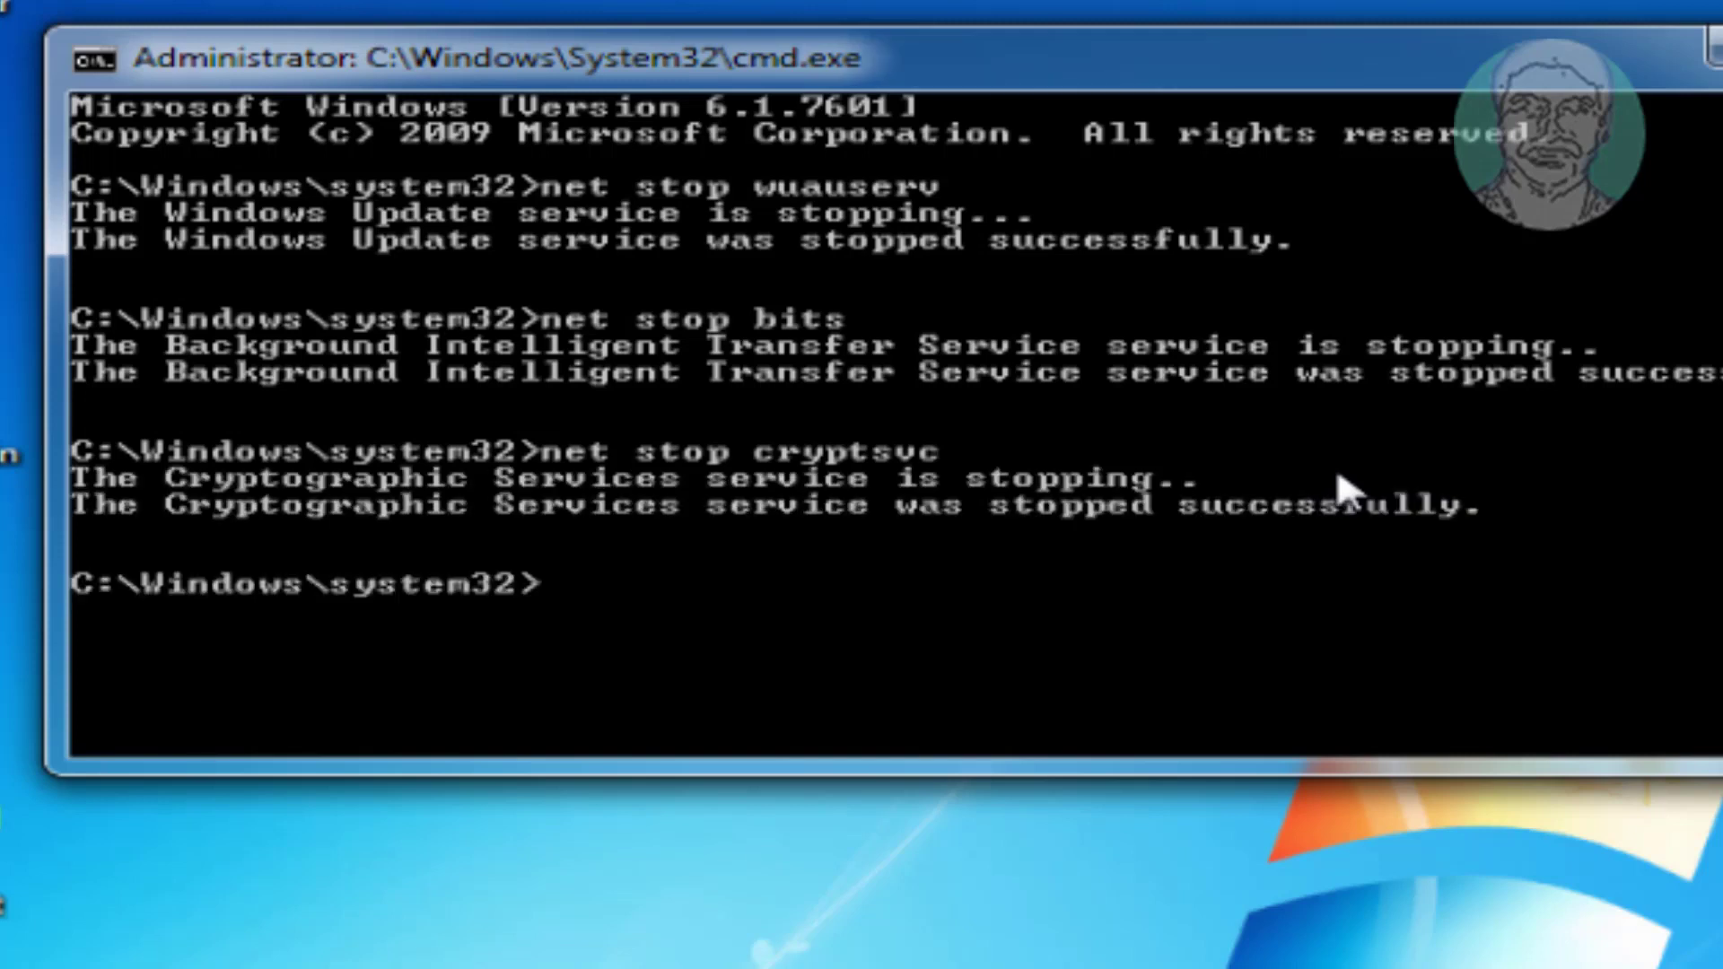
Rename c:\windows\softwaredistribution to softwaredistribution.old and type the catroot2-to-catroot2.old rename command
{"action": "type", "text": "ren c:\\"}
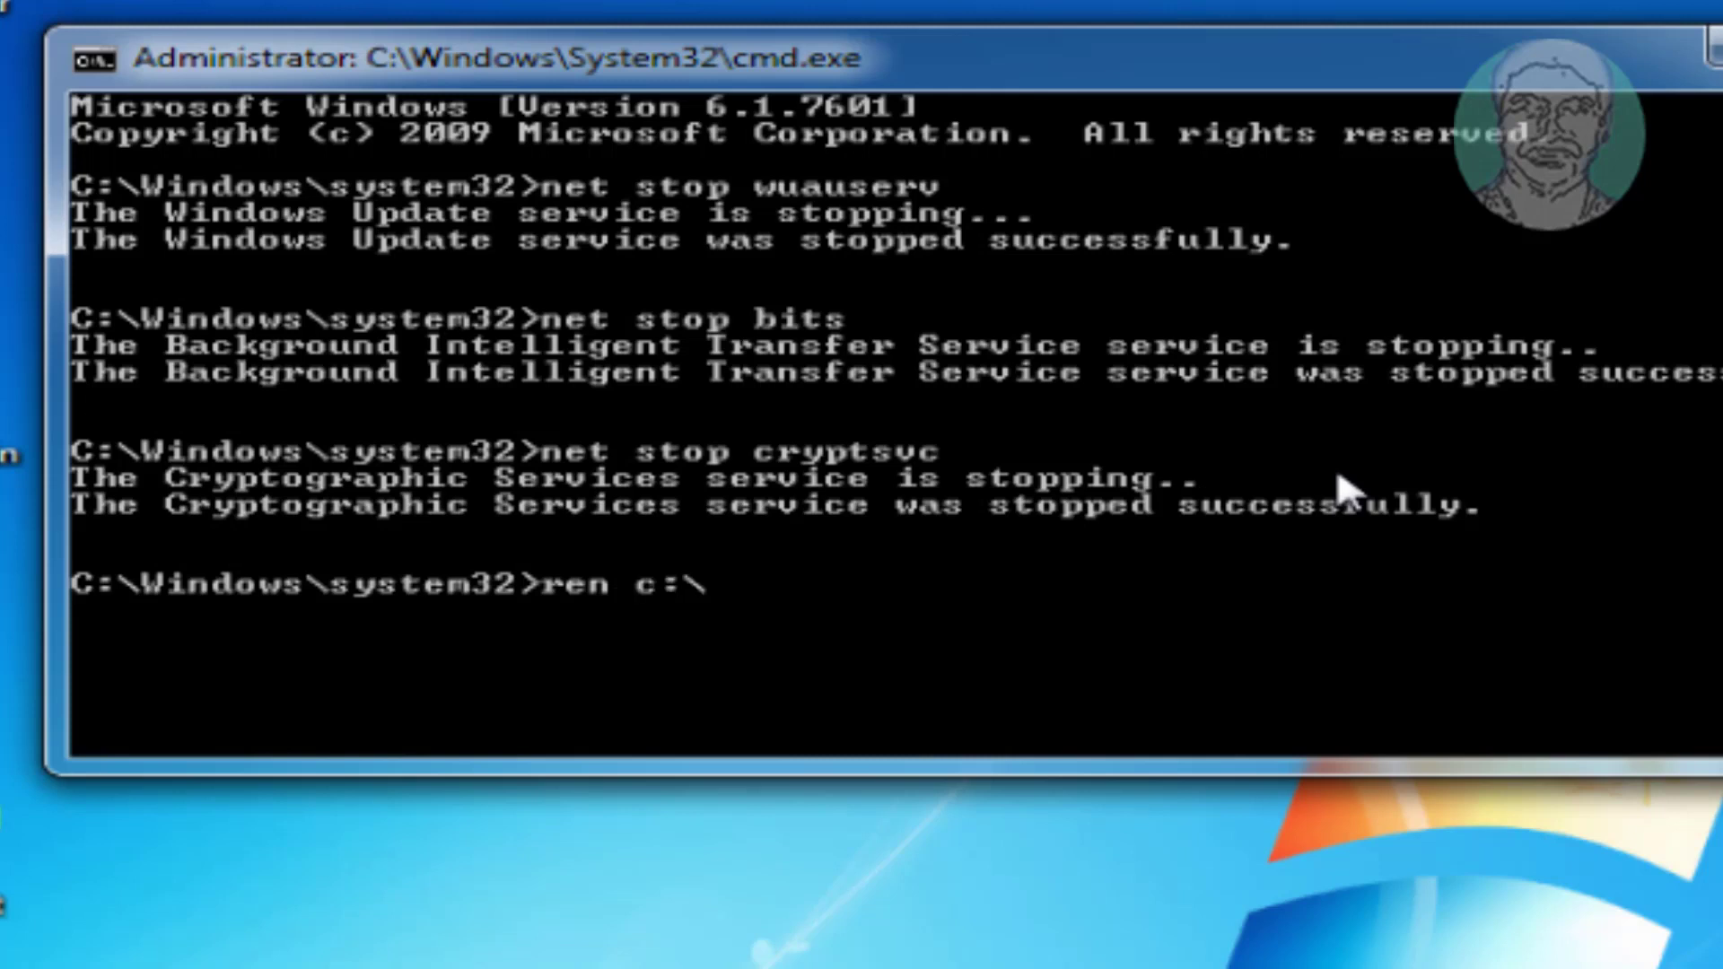
{"action": "type", "text": "windows"}
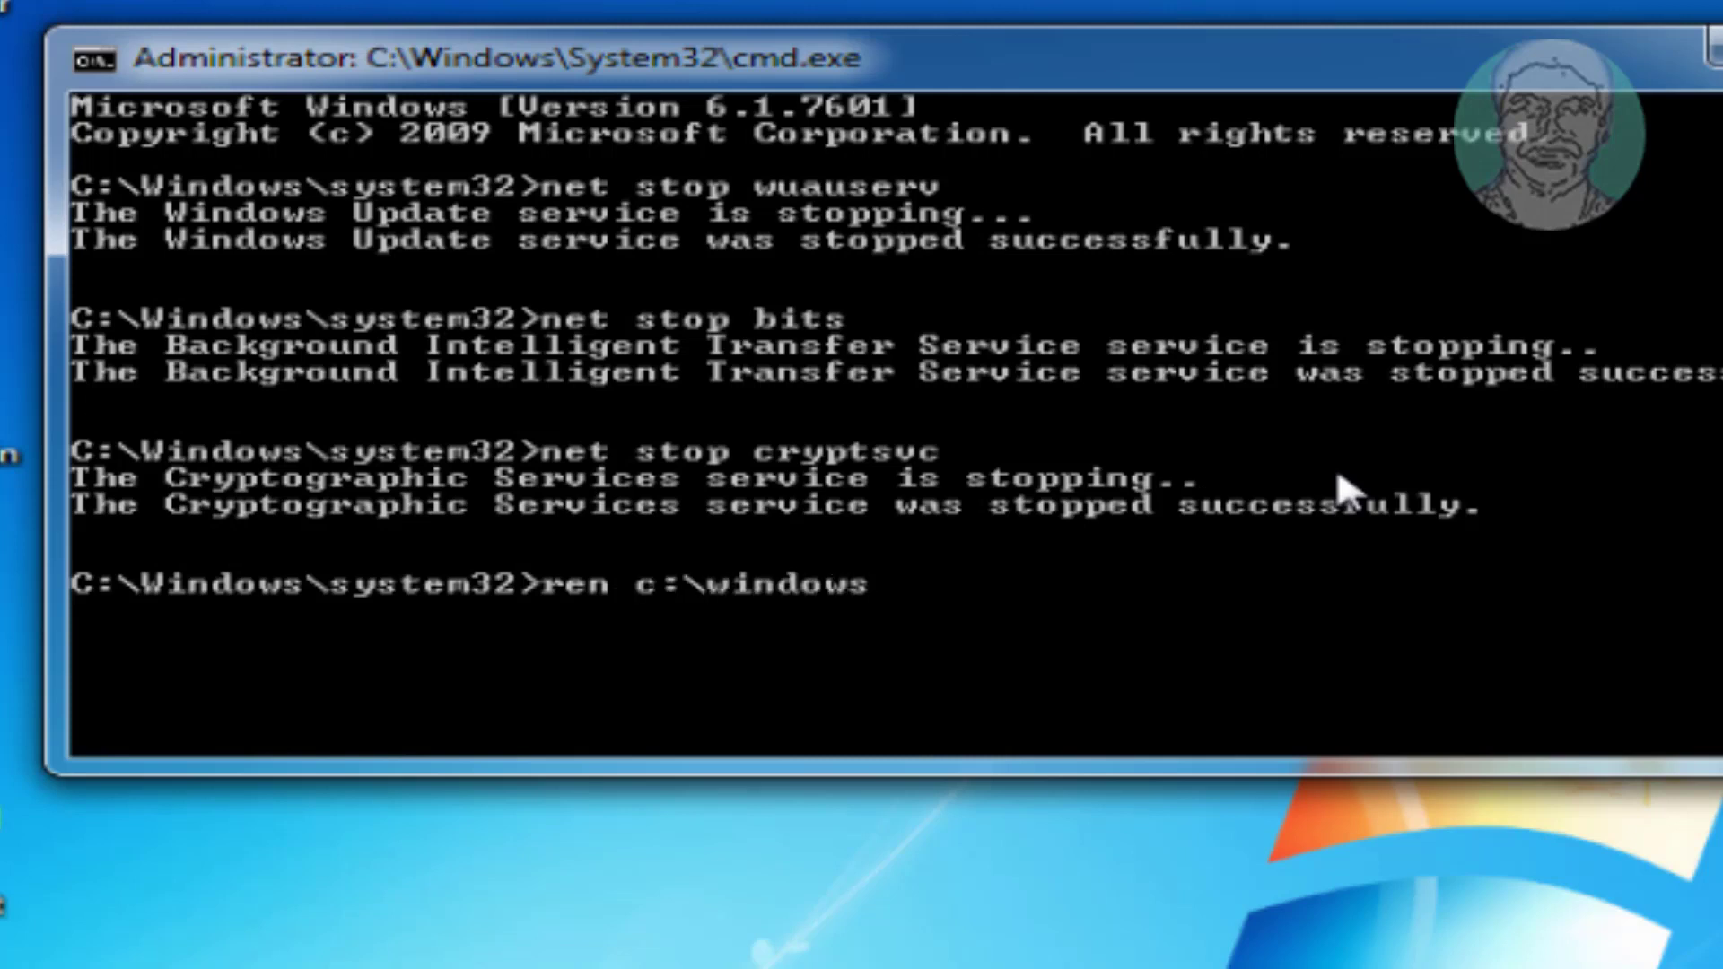
{"action": "type", "text": "windows\\software"}
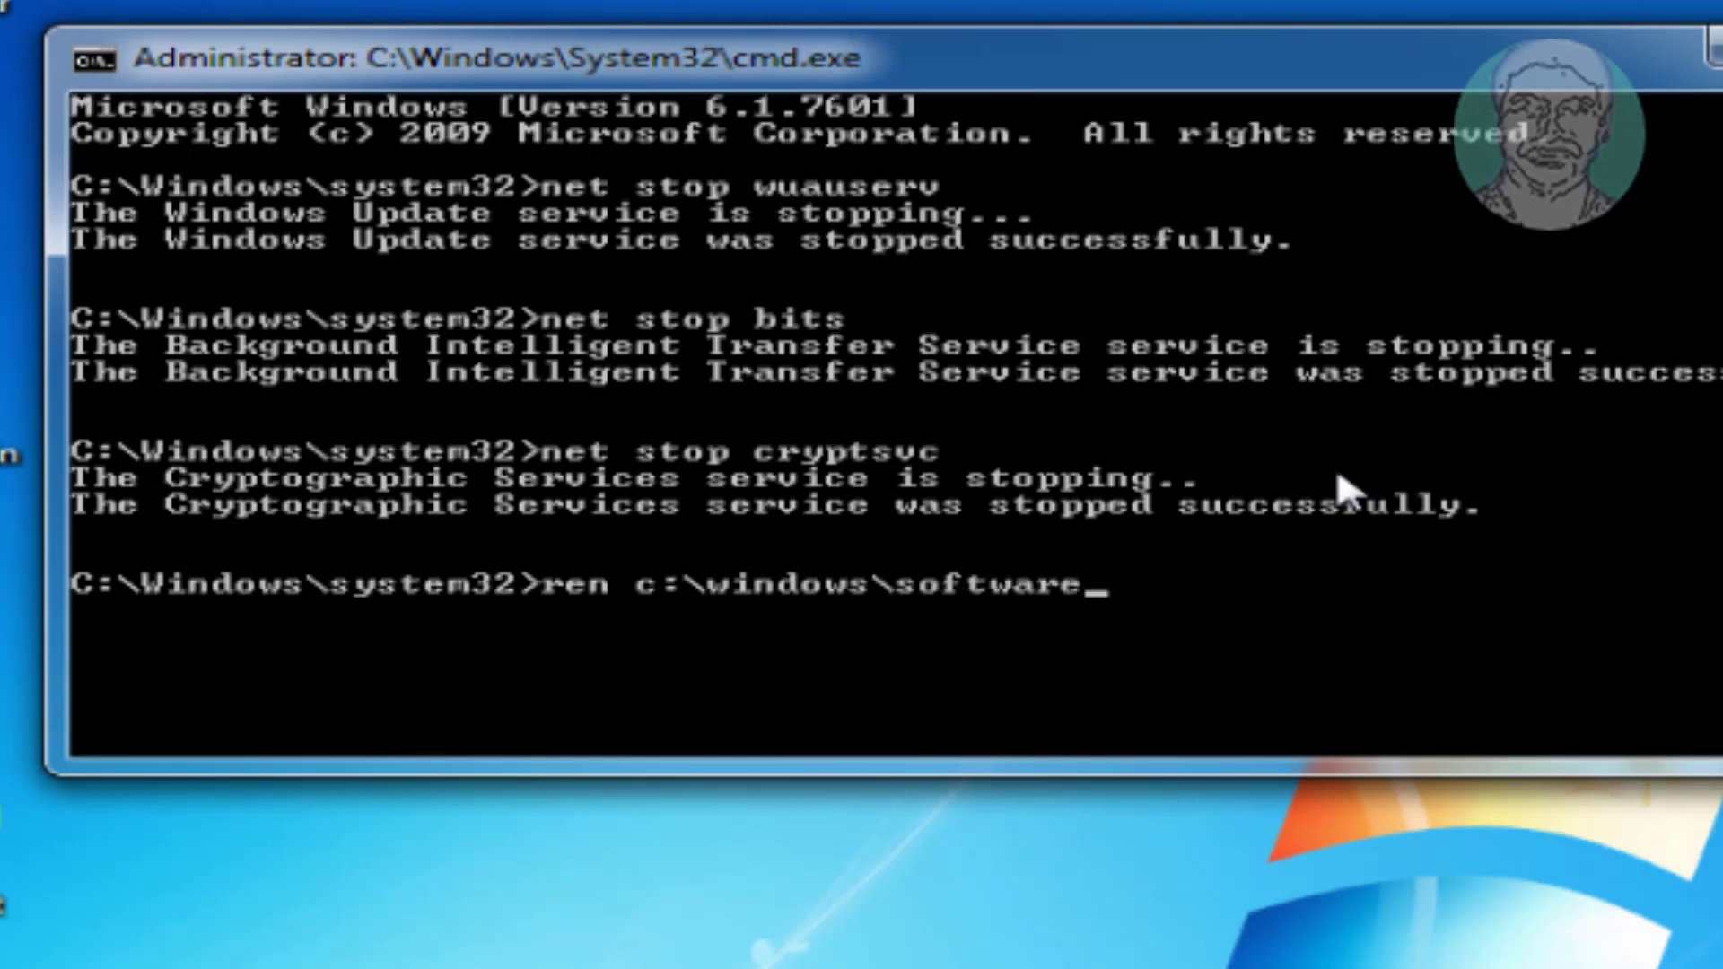
{"action": "type", "text": "distrib"}
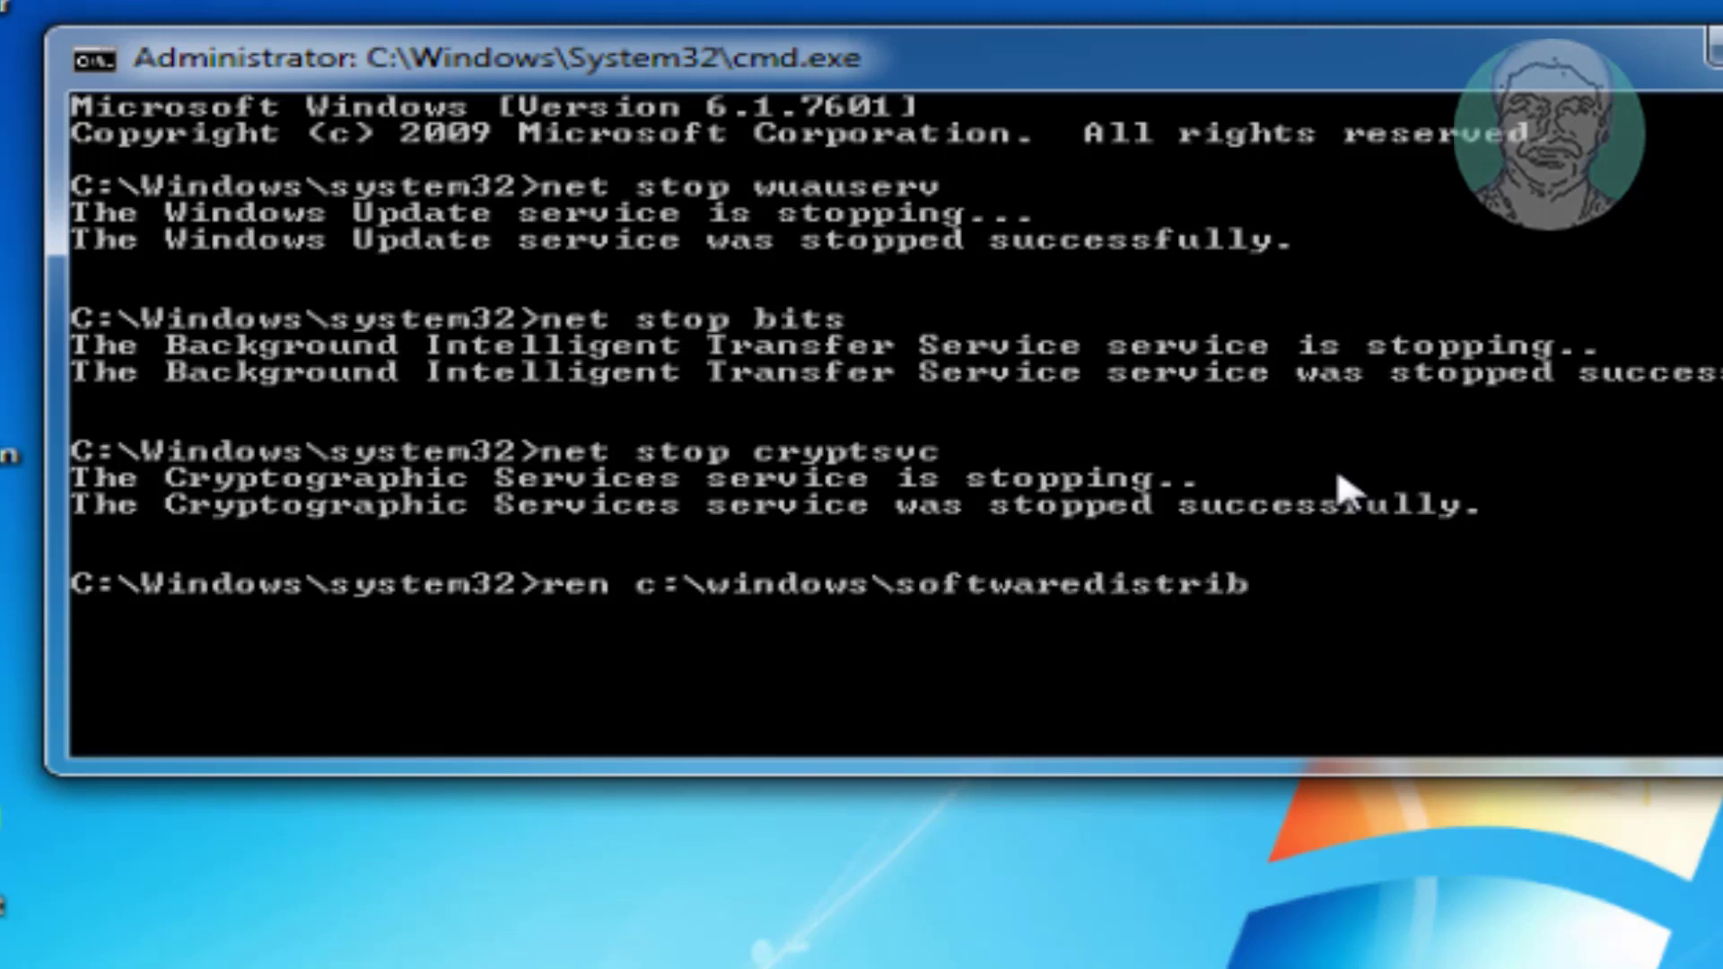
{"action": "type", "text": "ution s"}
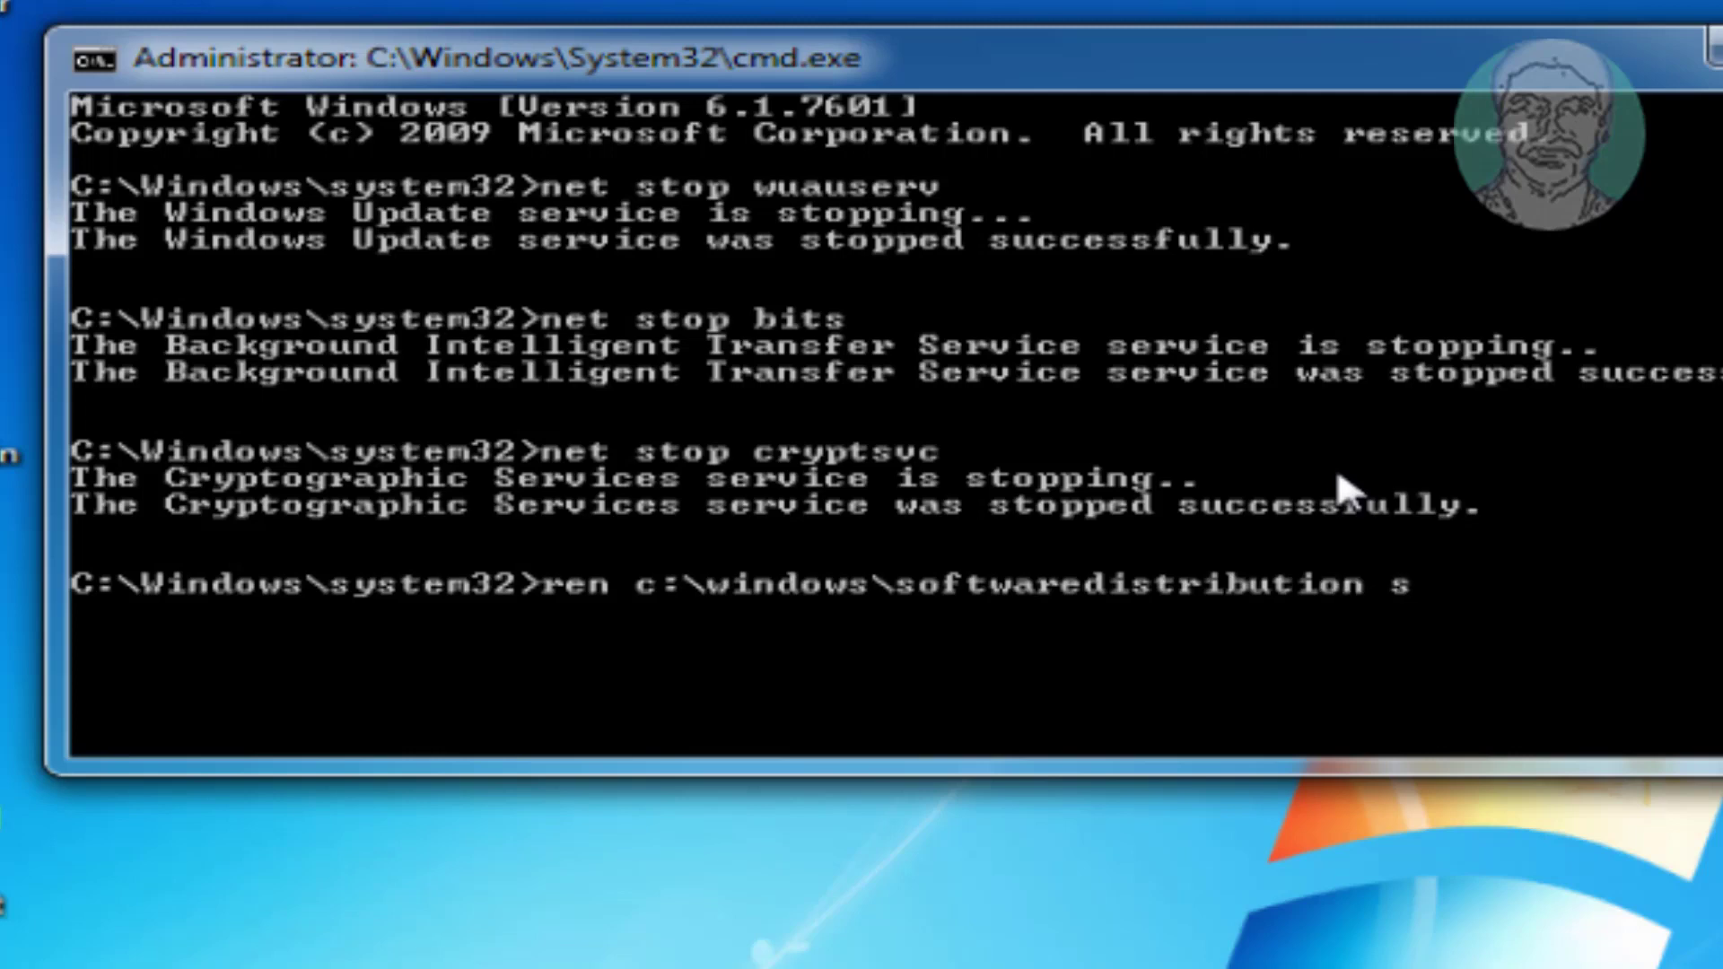
{"action": "type", "text": "oftware"}
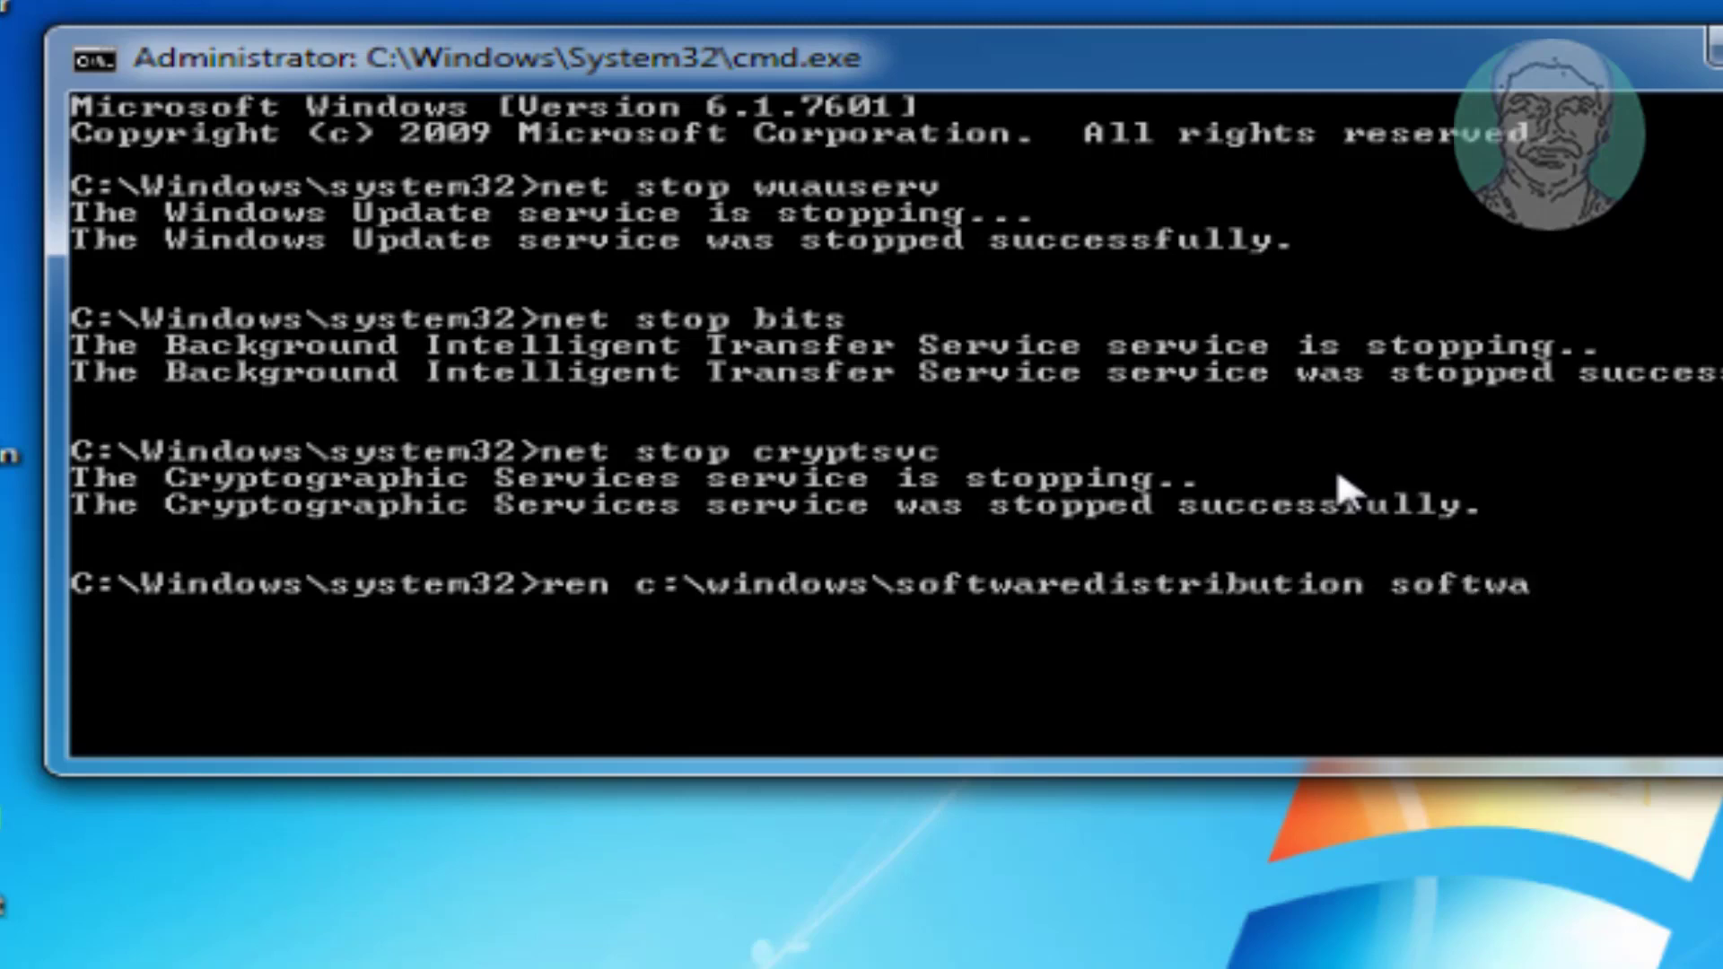
{"action": "type", "text": "distribu"}
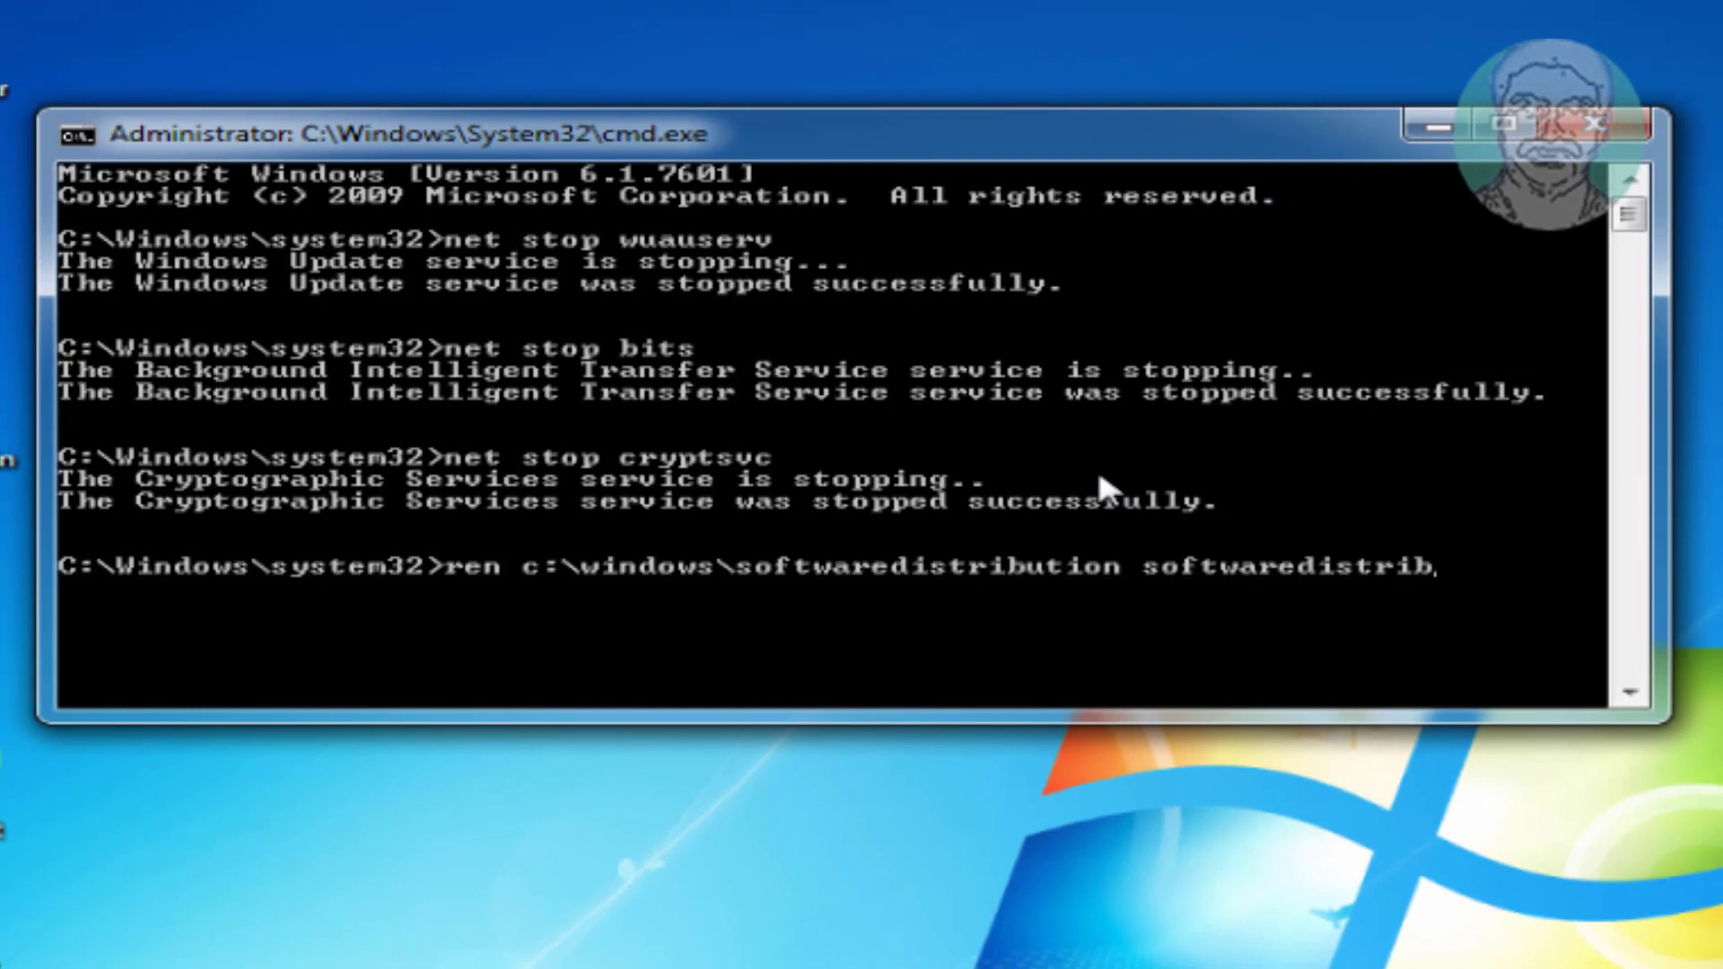
{"action": "type", "text": "tion.o"}
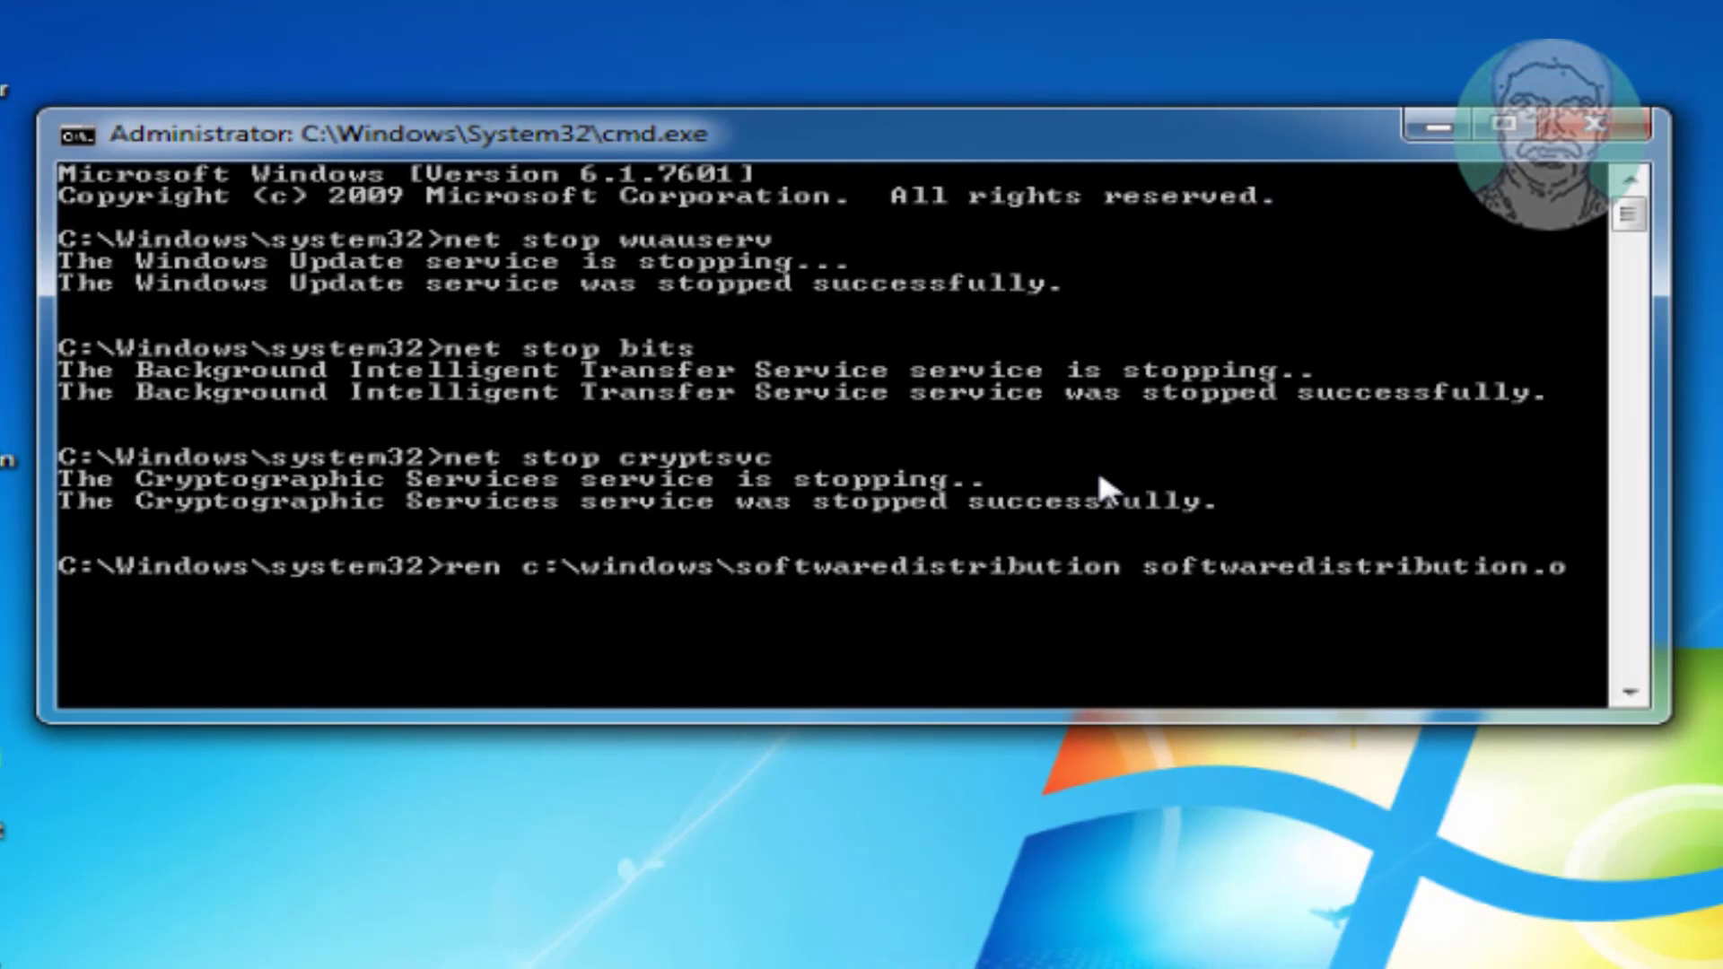
{"action": "type", "text": "ld"}
{"action": "key", "text": "Return"}
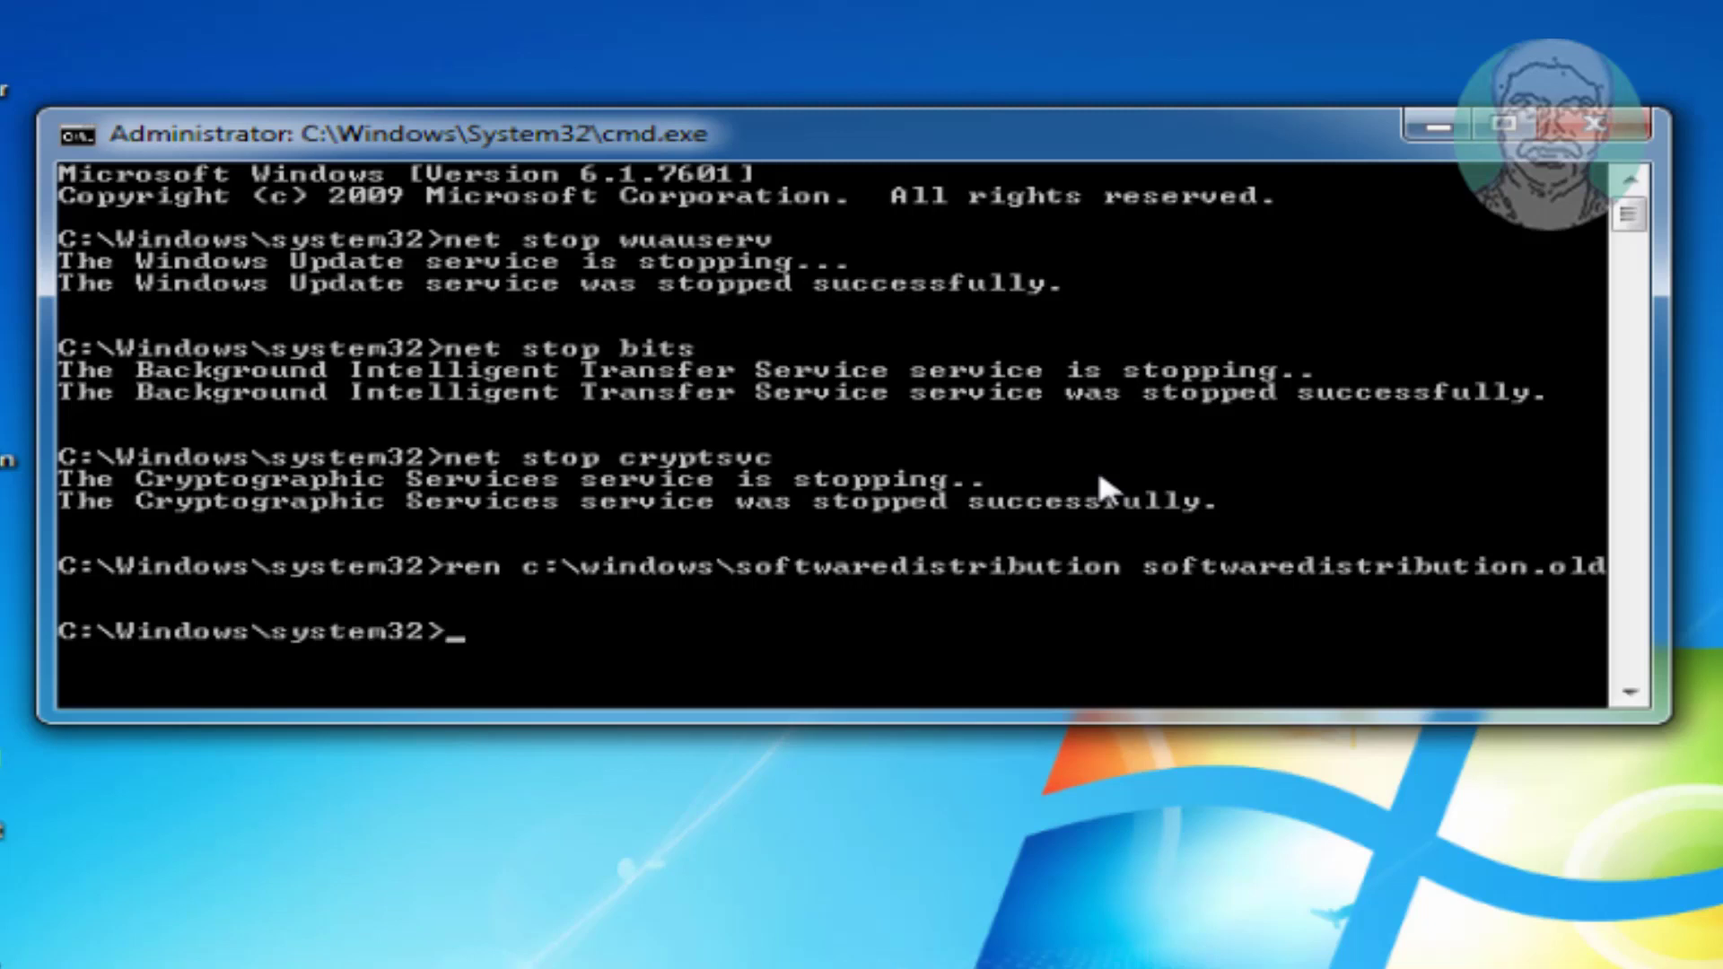
Run ren to rename c:\windows\system32\catroot2 to catroot2.old
{"action": "type", "text": "ren c:\\windows"}
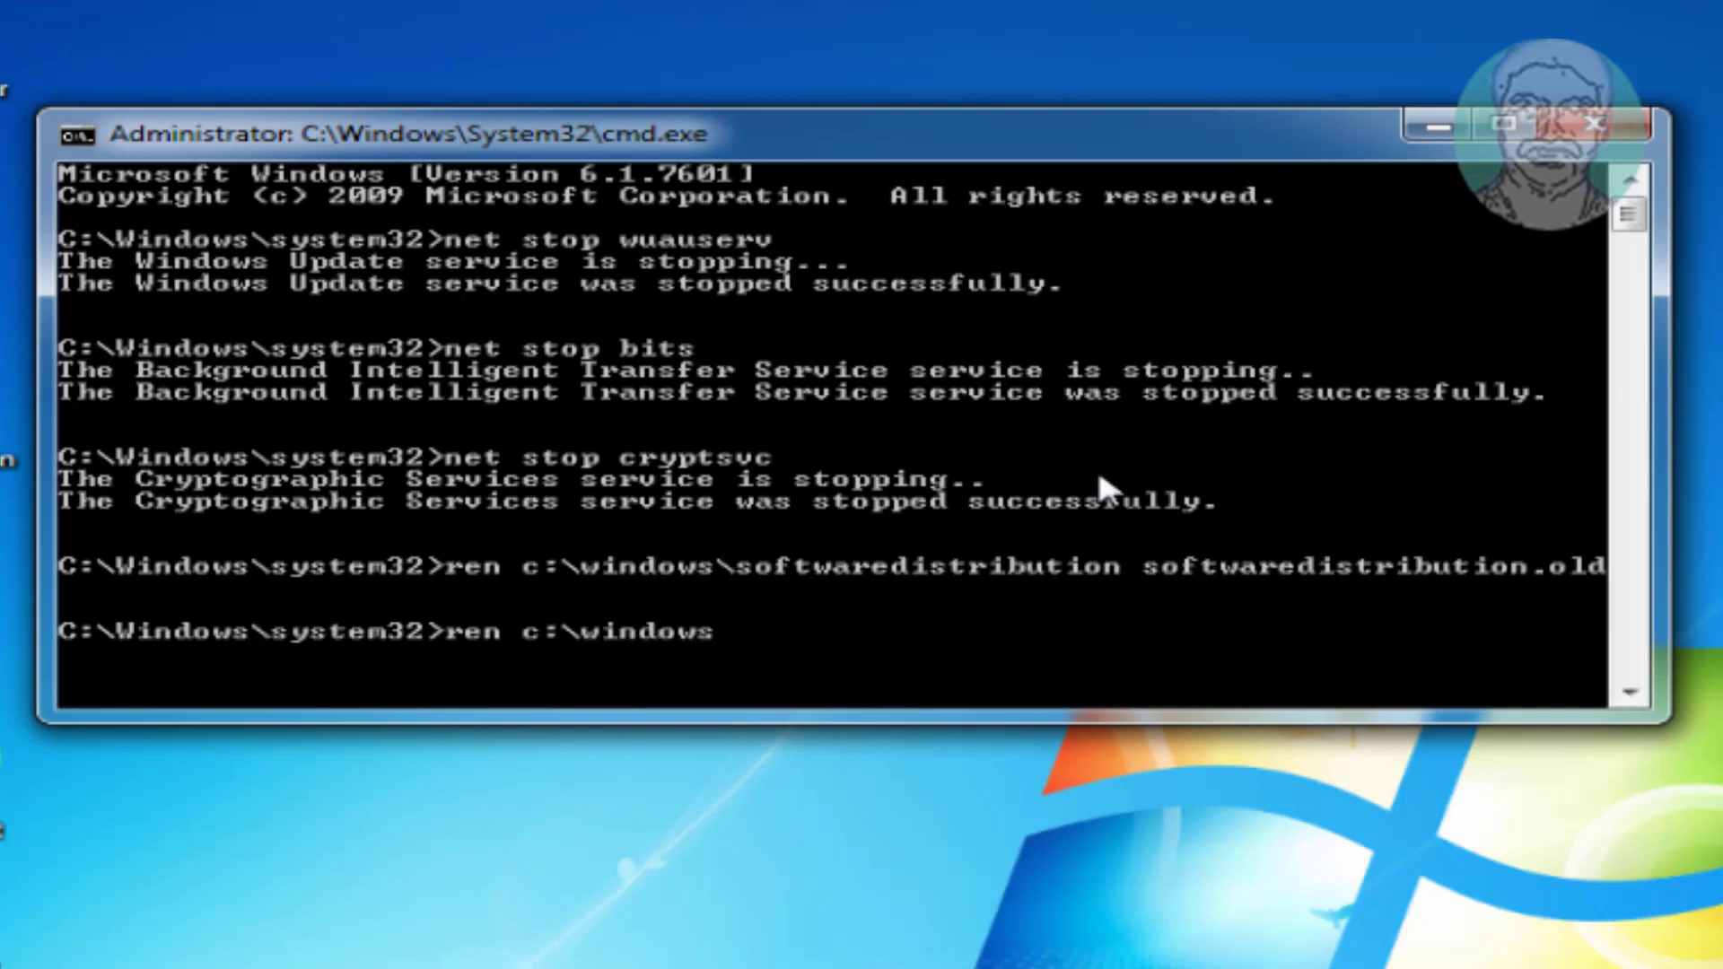
{"action": "type", "text": "\\sy"}
{"action": "type", "text": "ste"}
{"action": "type", "text": "m32\\catroot2 catroot2.old"}
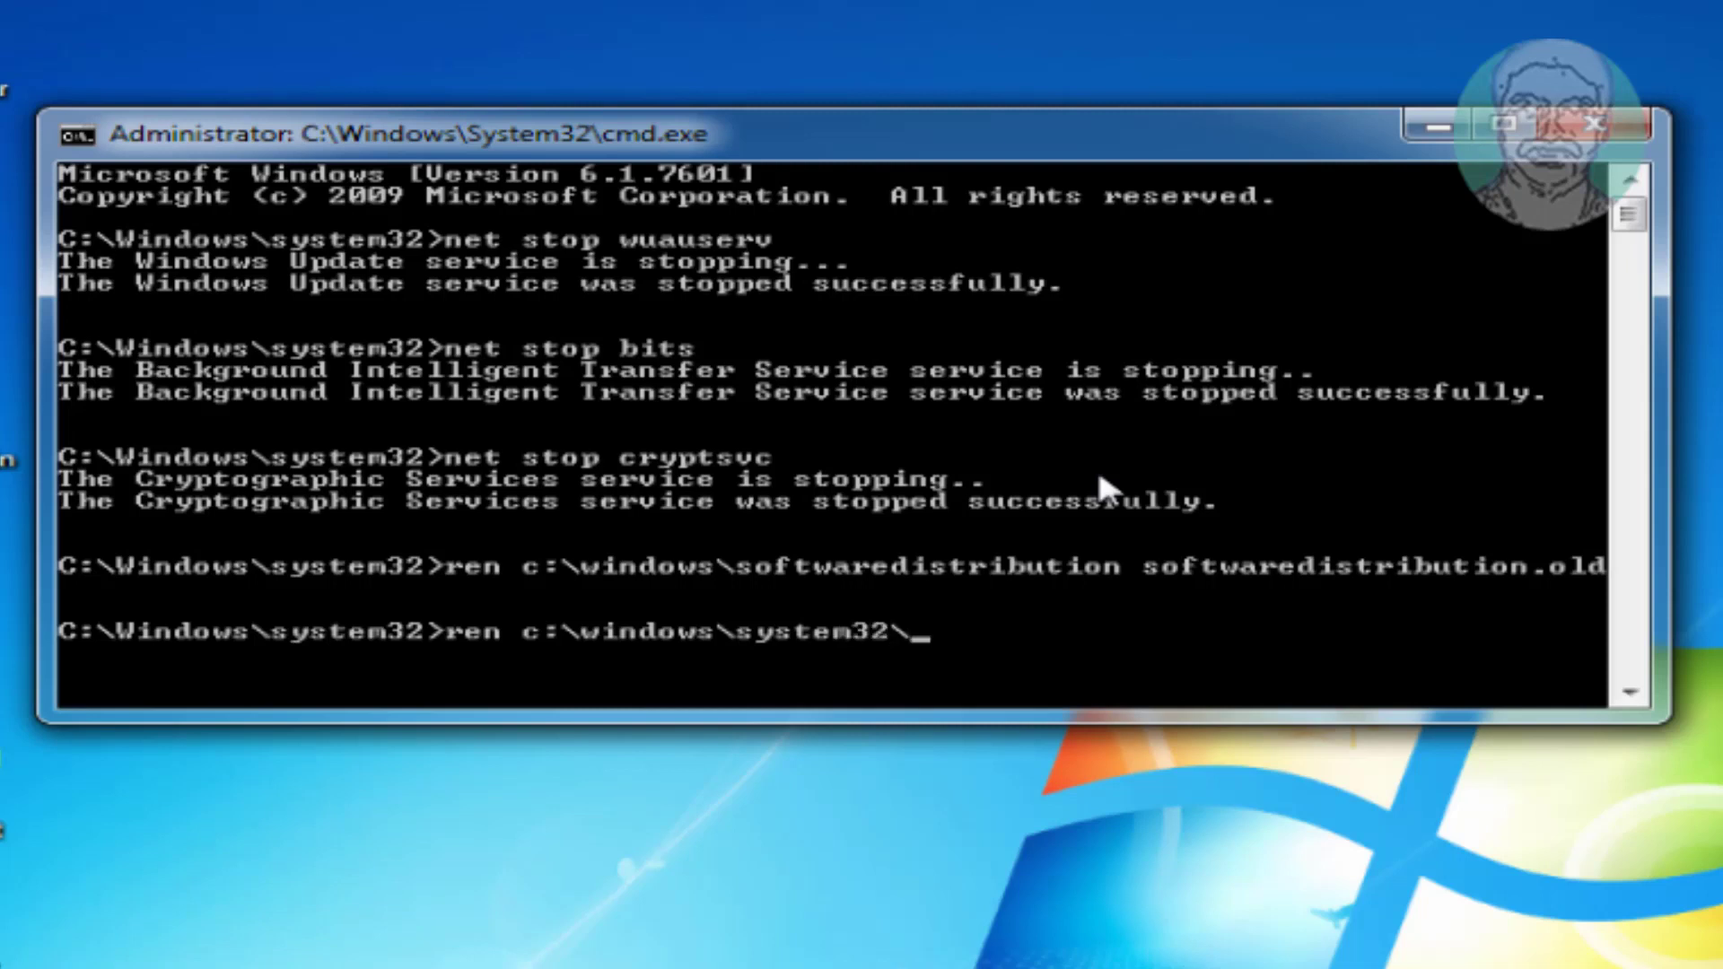
Rename c:\windows\softwaredistribution to softwaredistribution.old and type the catroot2-to-catroot2.old rename command
Run ren to rename c:\windows\system32\catroot2 to catroot2.old
{"action": "type", "text": "catroo"}
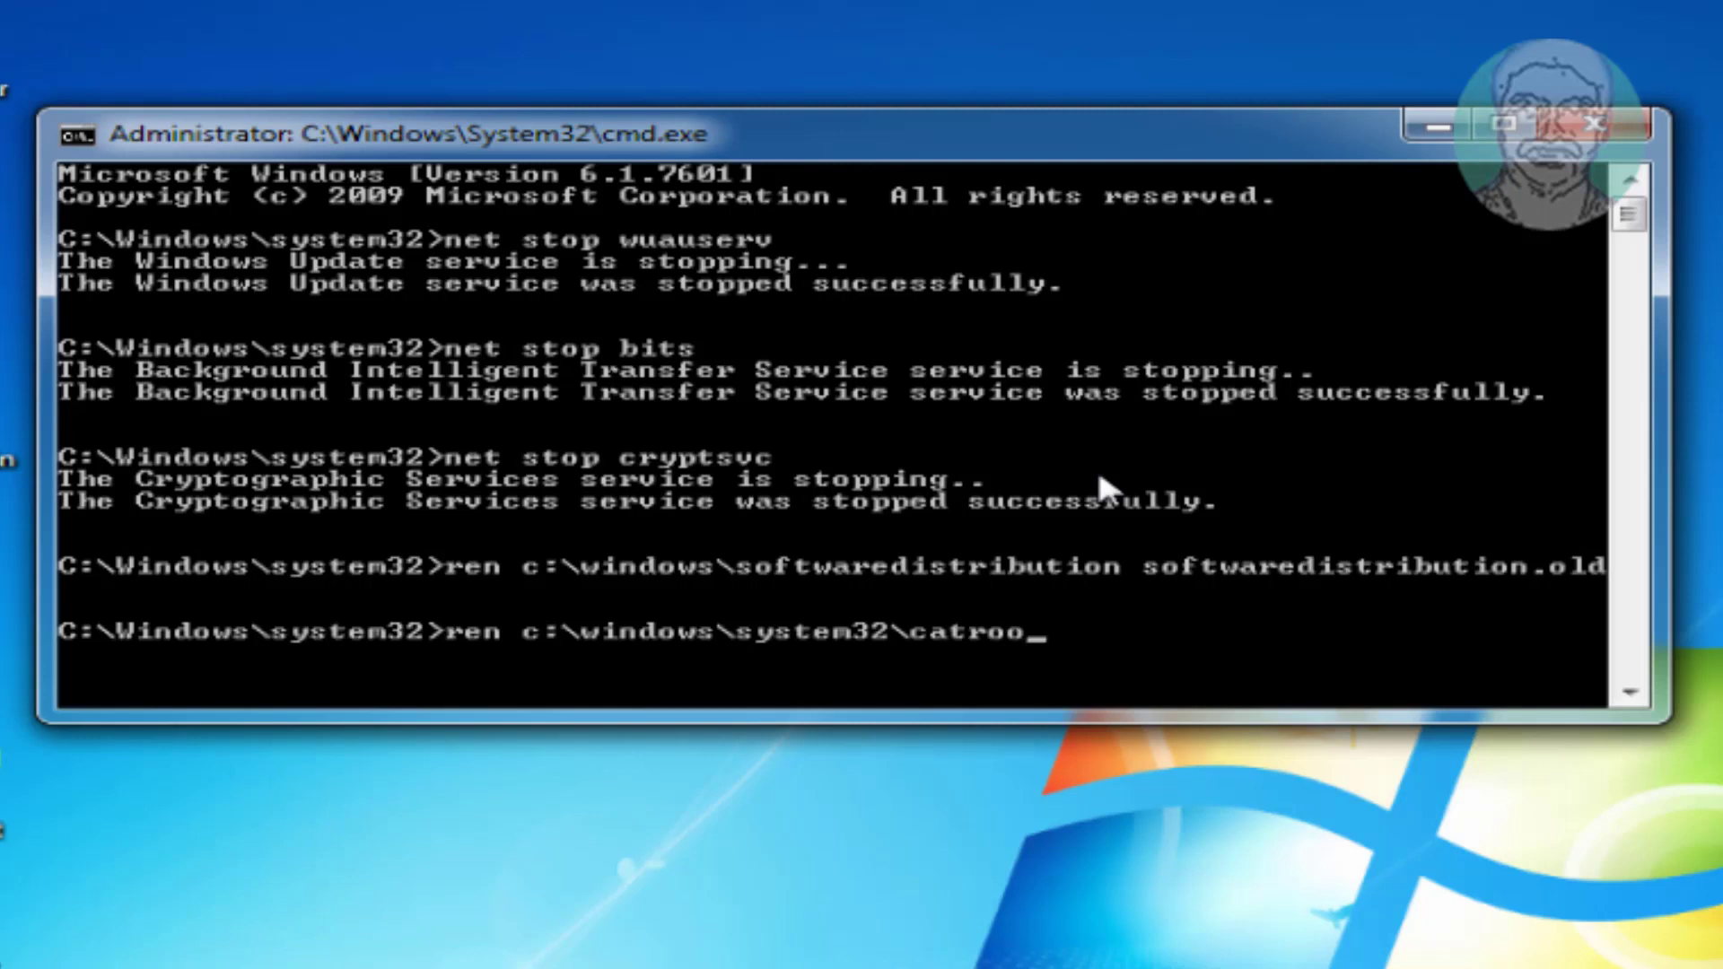
{"action": "type", "text": "t2 catroot2."}
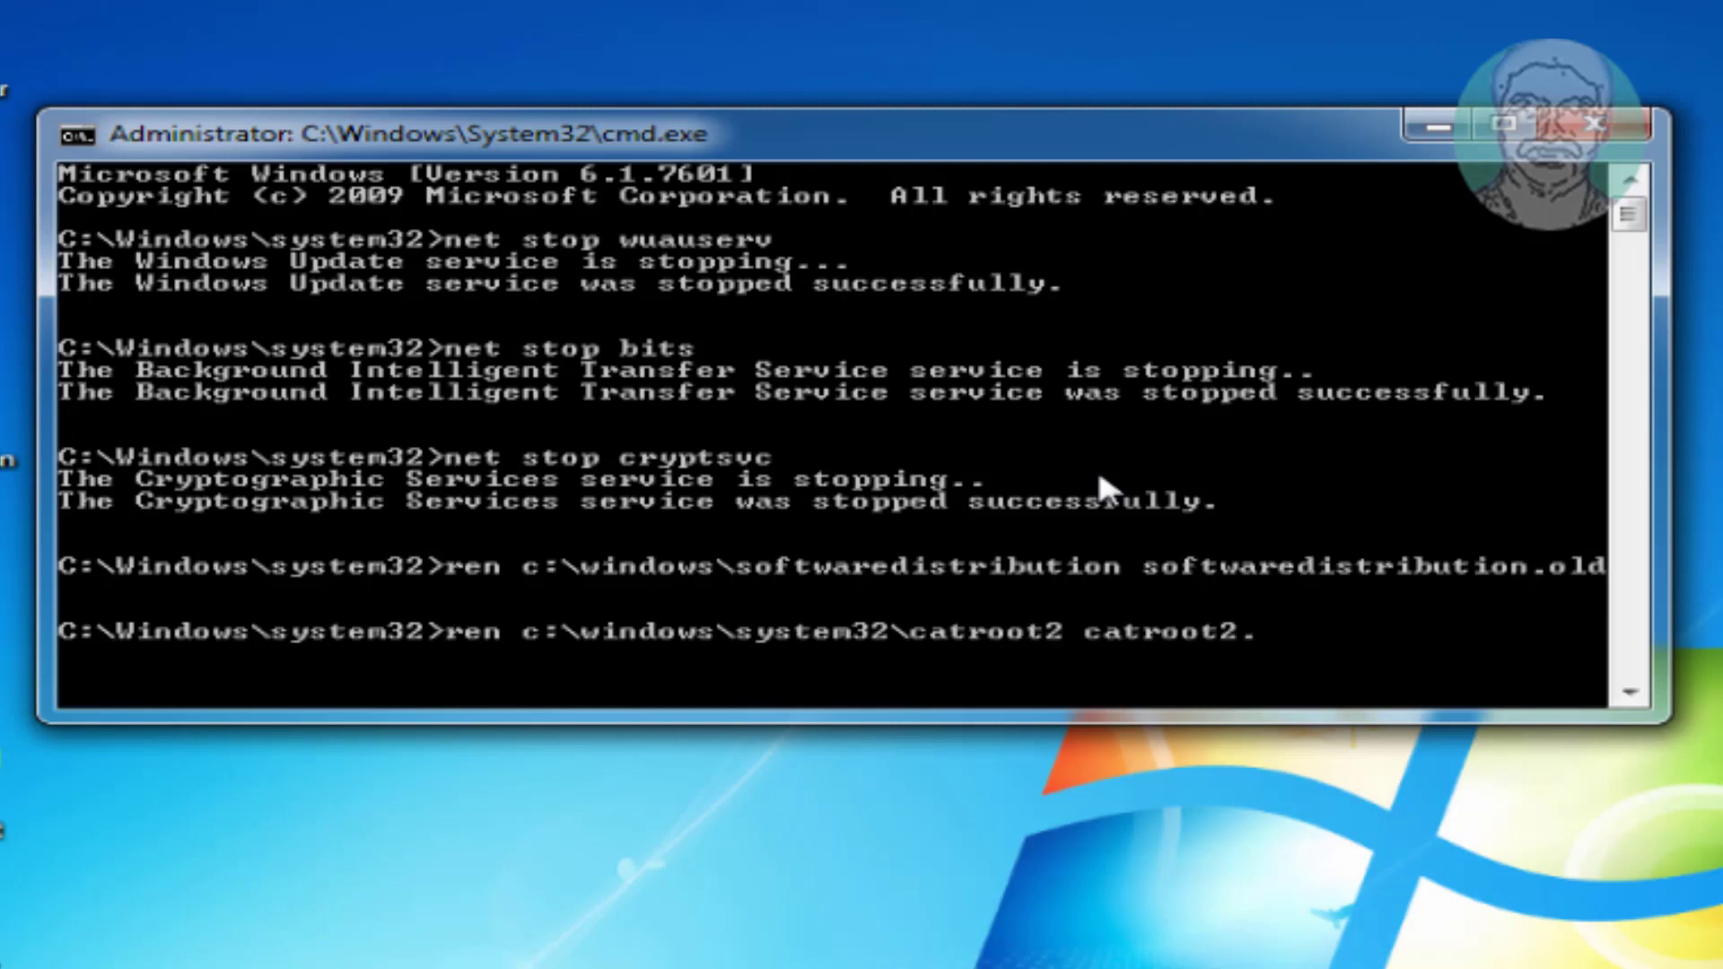
{"action": "type", "text": "old"}
{"action": "key", "text": "Return"}
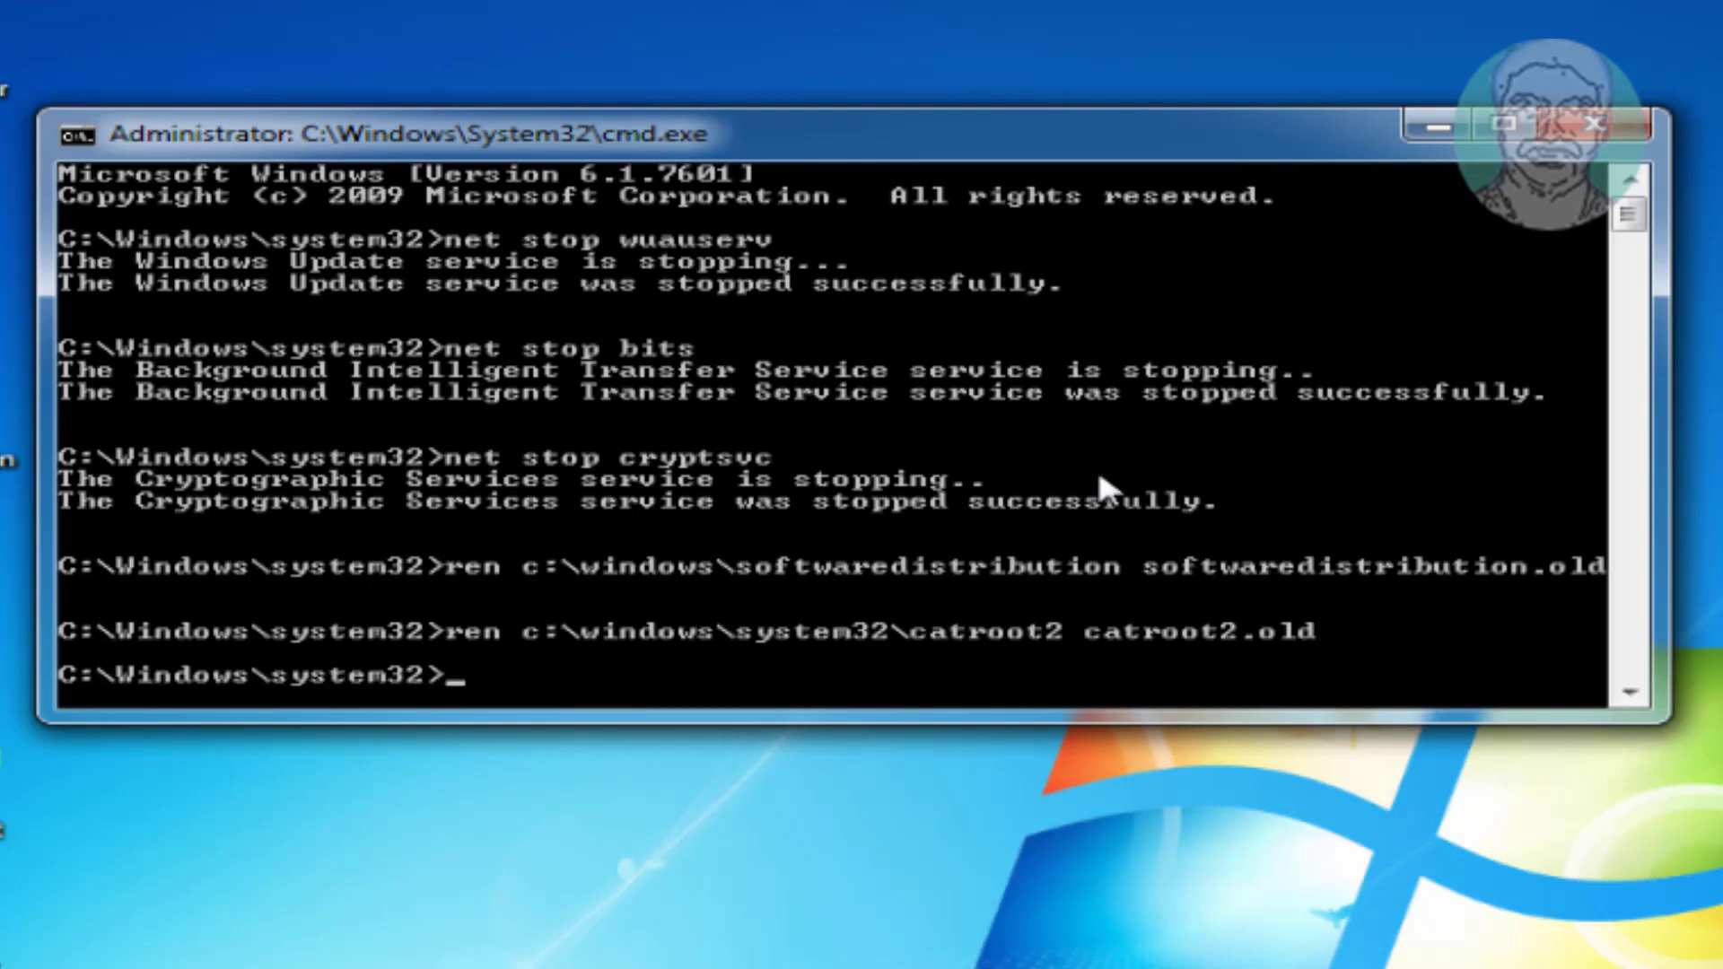
Restart the wuauserv, bits and cryptsvc services with net start, then exit the console
{"action": "type", "text": "net start wu"}
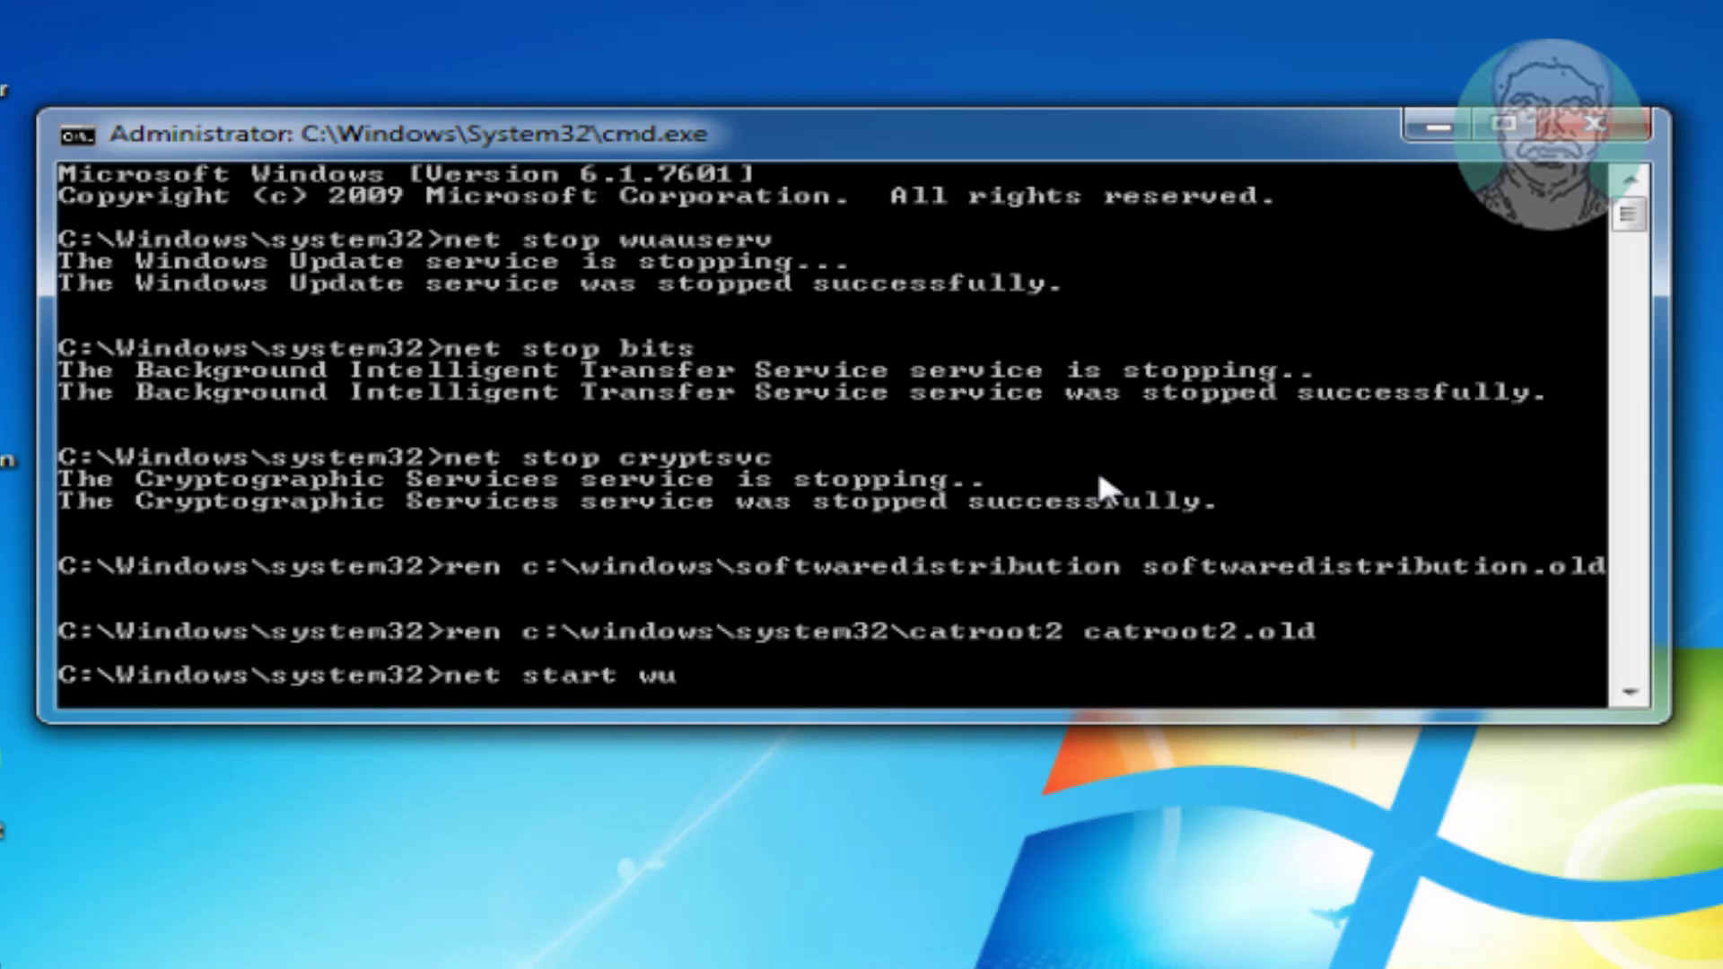
{"action": "type", "text": "auserv"}
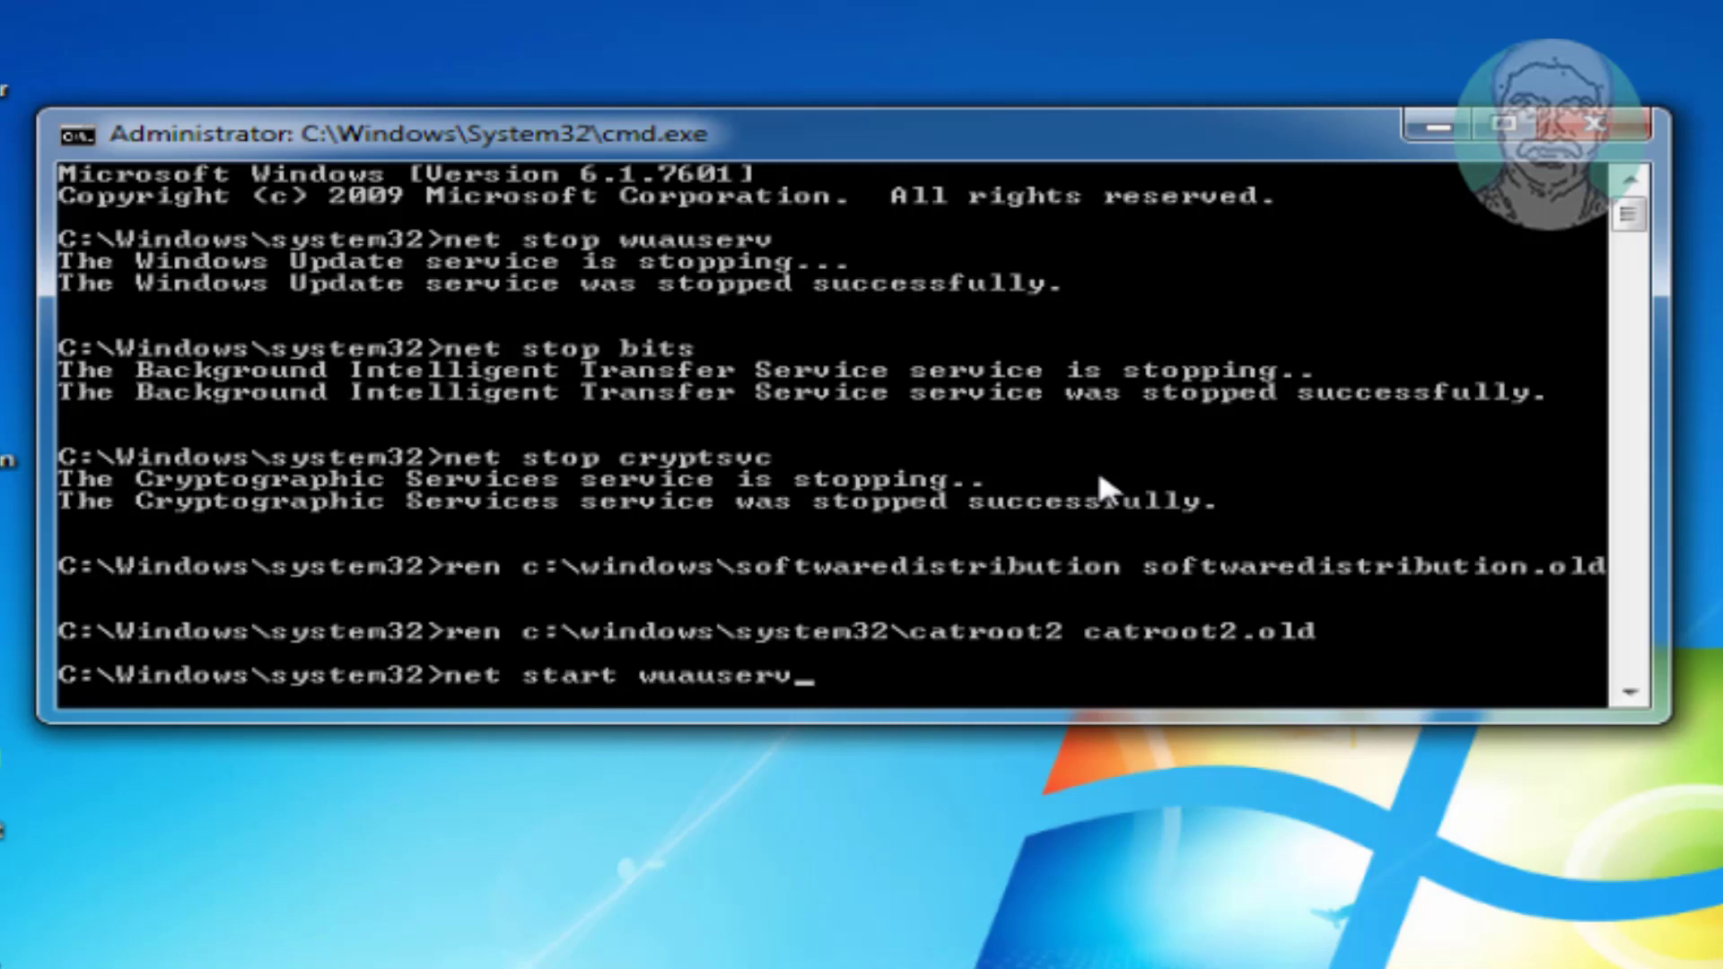
{"action": "key", "text": "Return"}
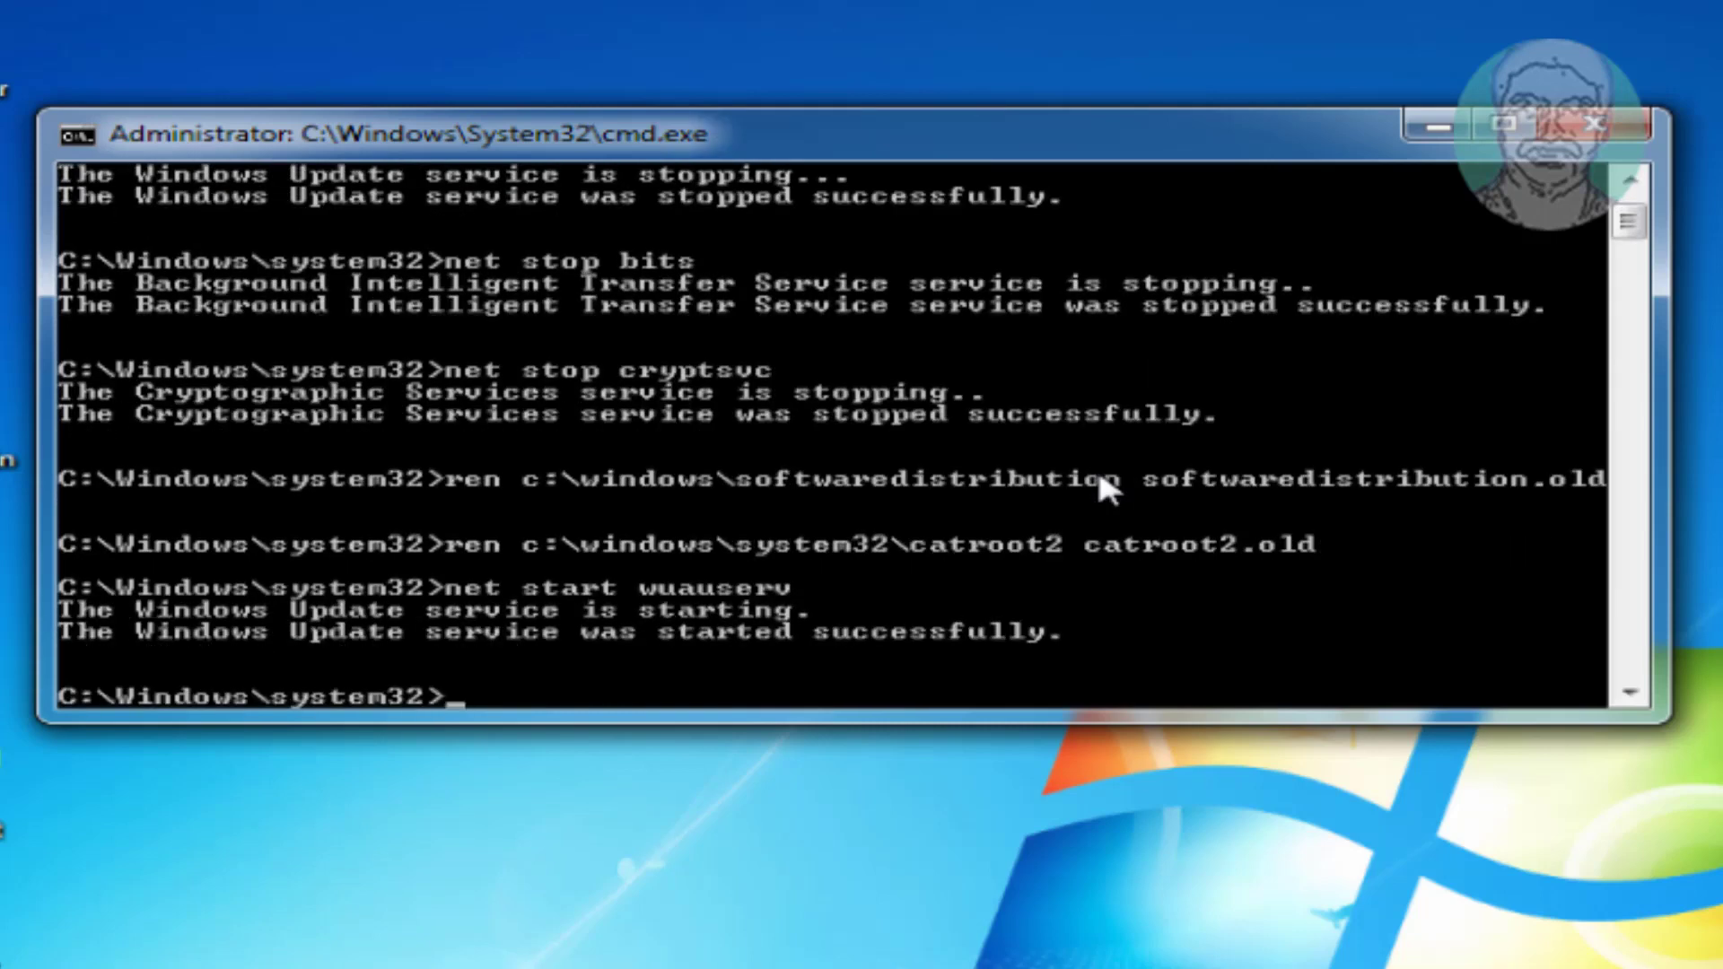
{"action": "type", "text": "net start"}
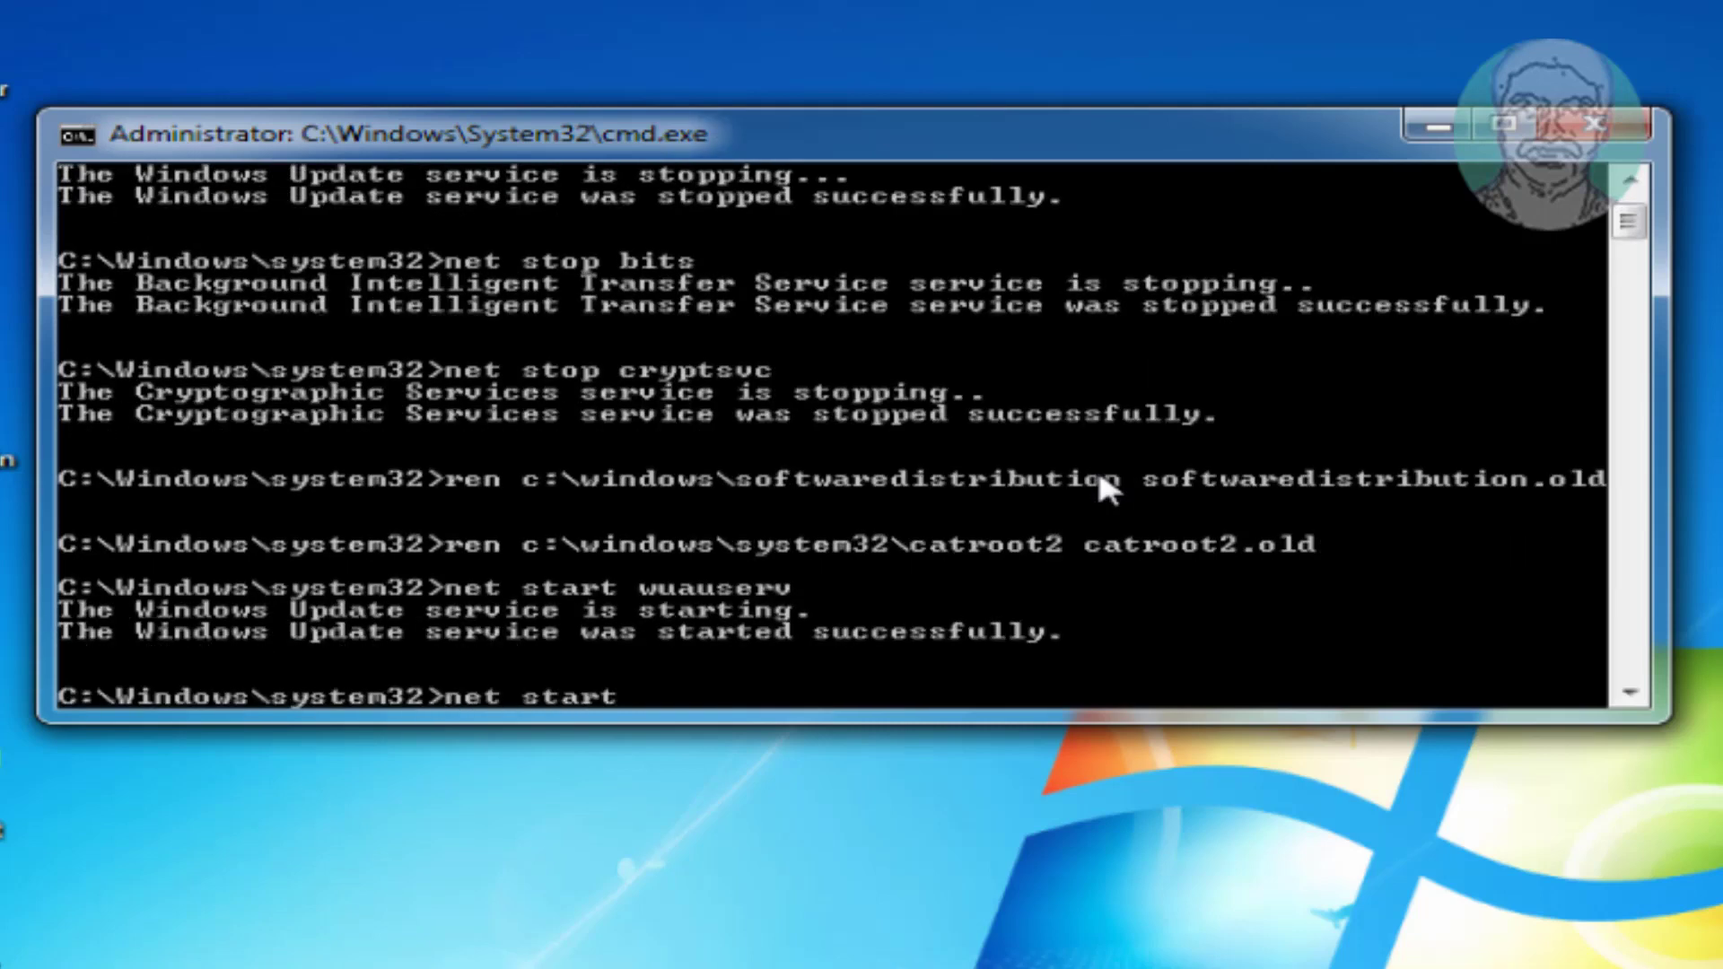
{"action": "type", "text": " bits"}
{"action": "key", "text": "Return"}
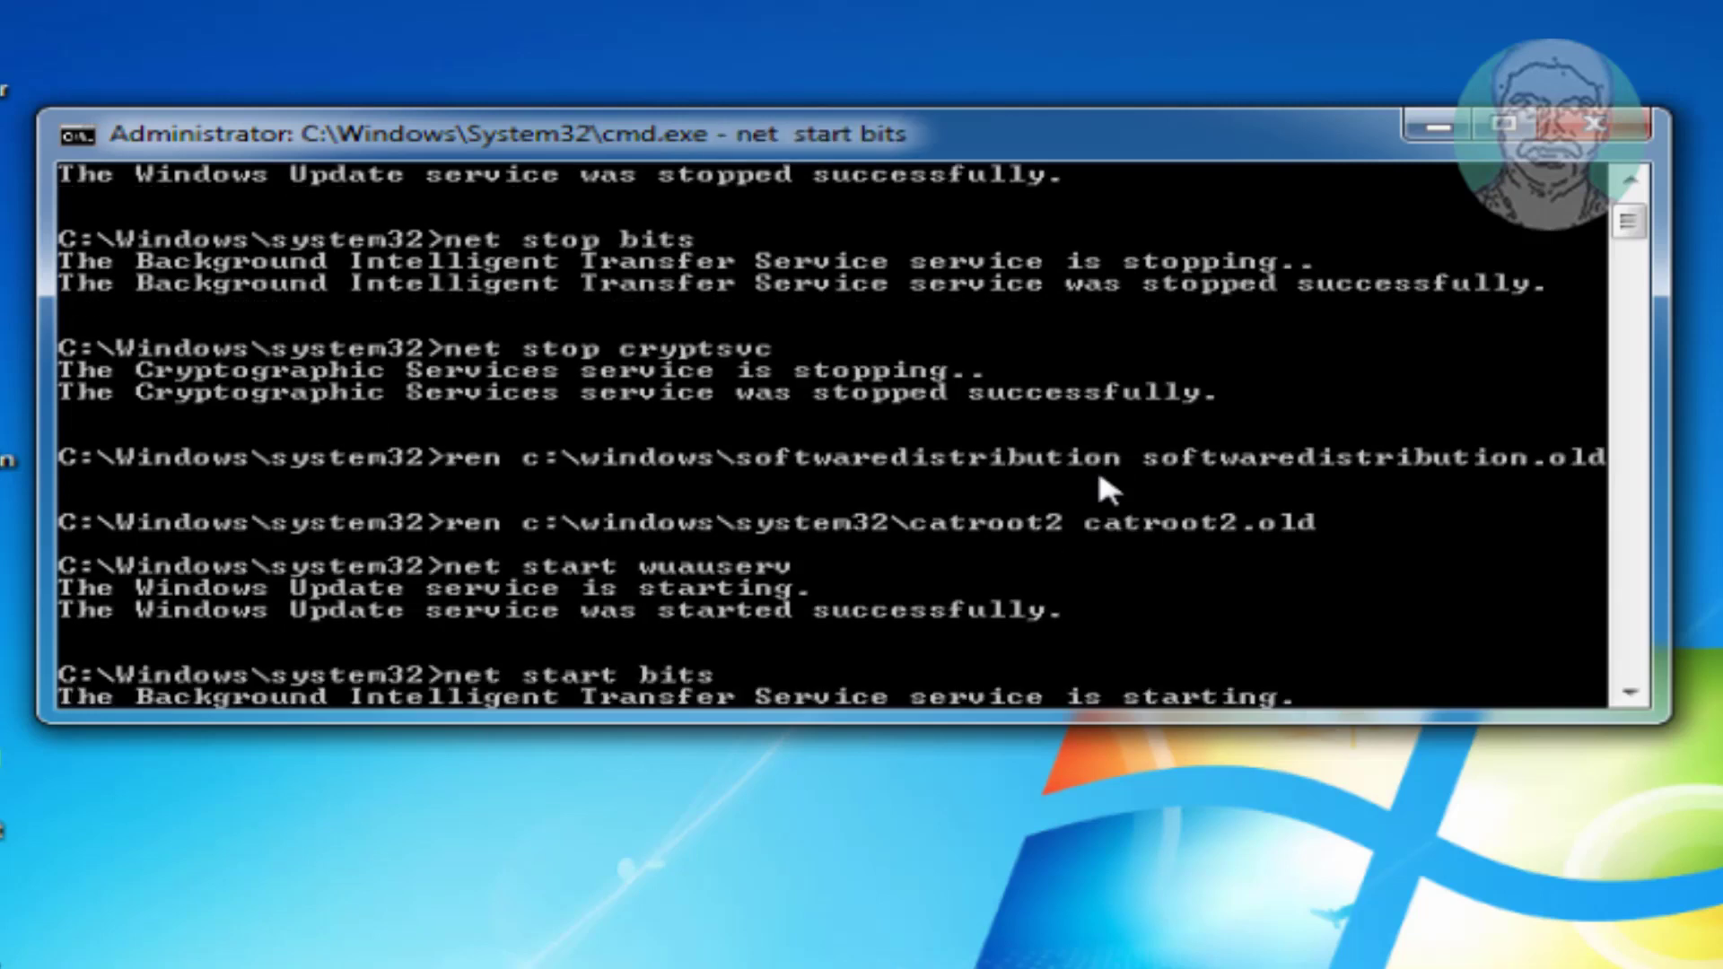
{"action": "type", "text": "net"}
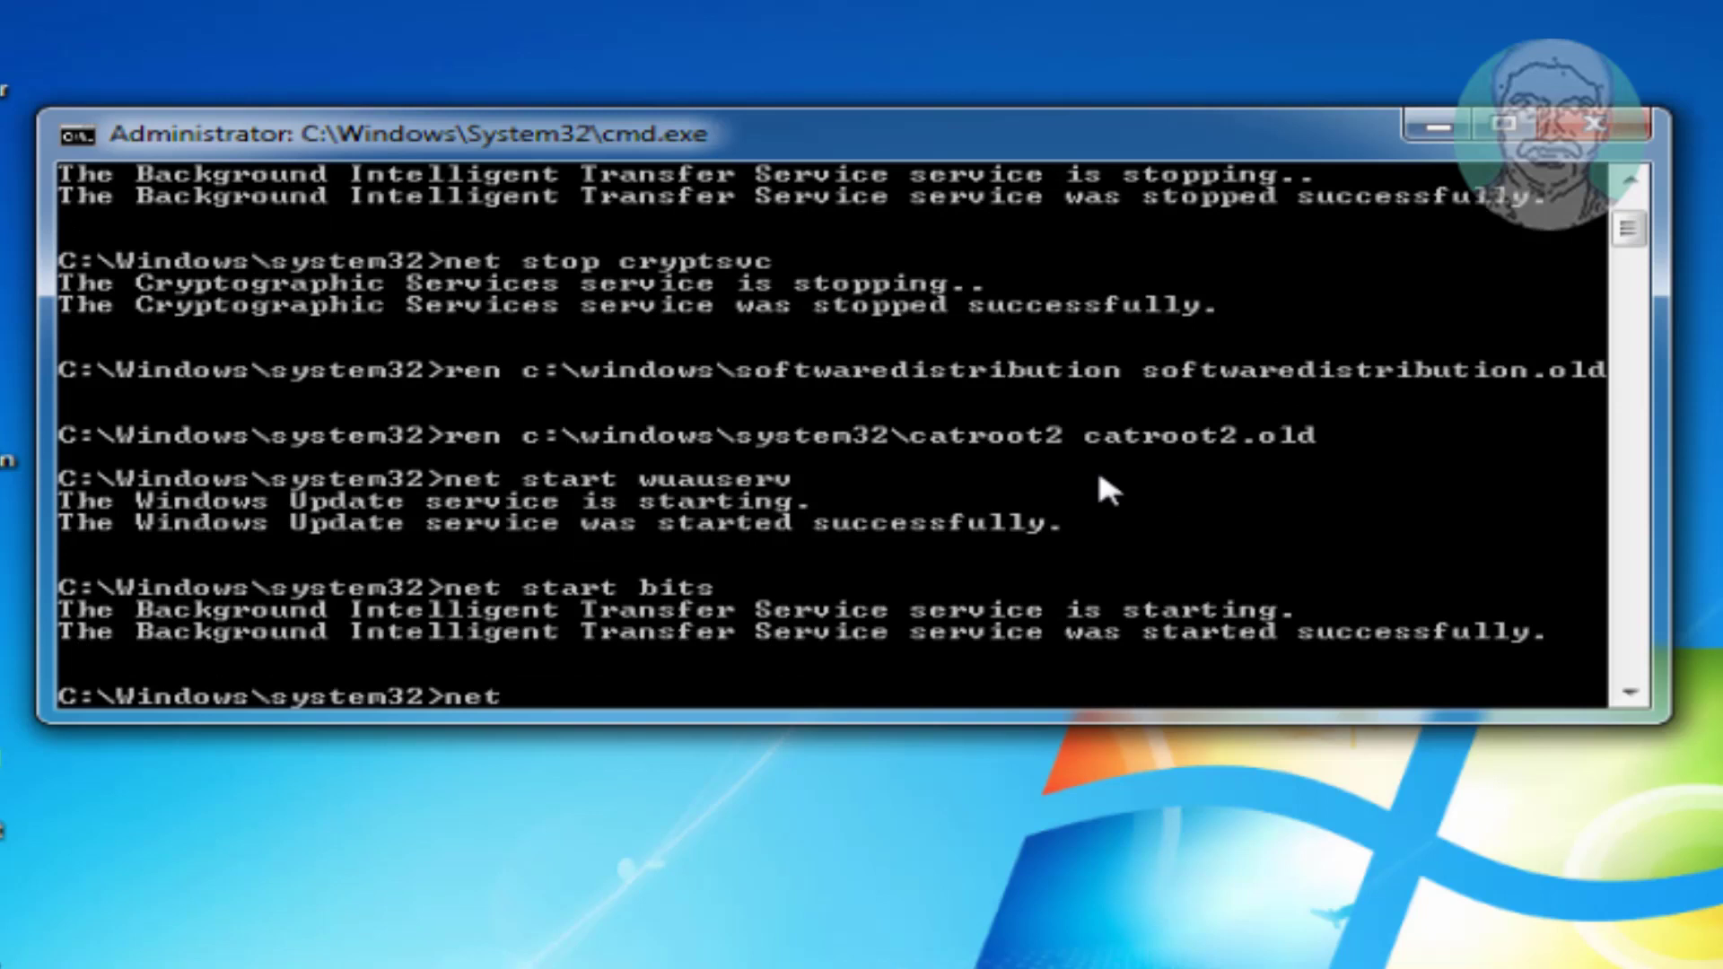
{"action": "type", "text": " start cry"}
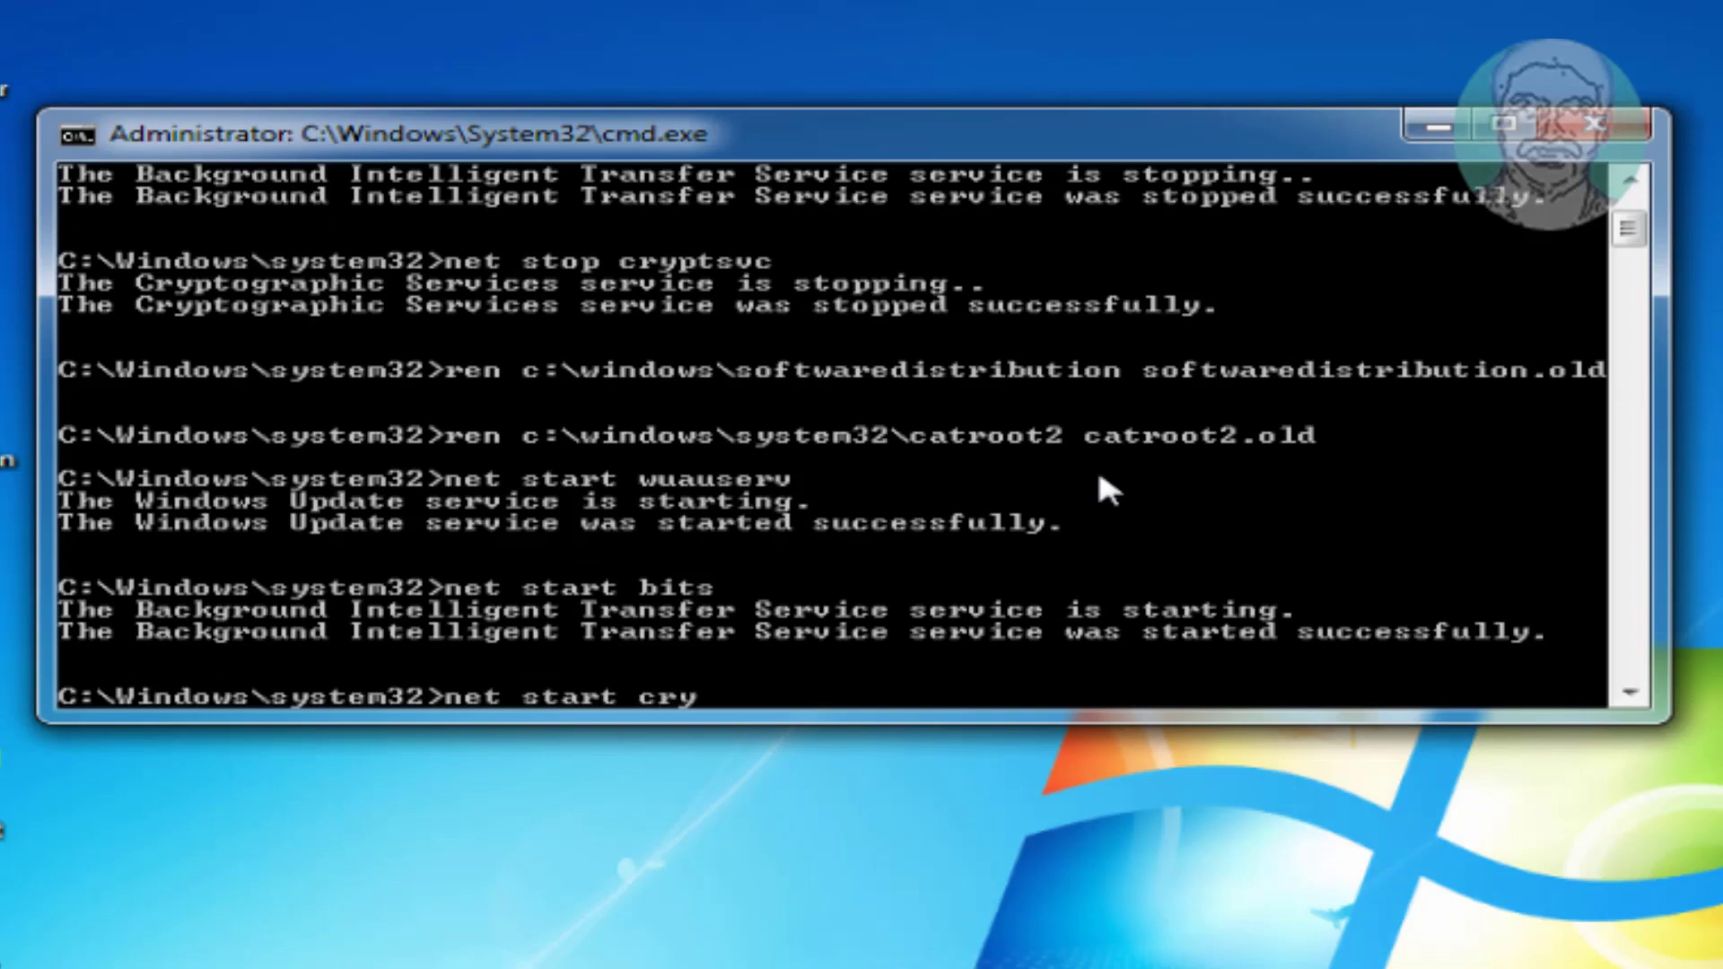
{"action": "type", "text": "ptsvc"}
{"action": "key", "text": "Return"}
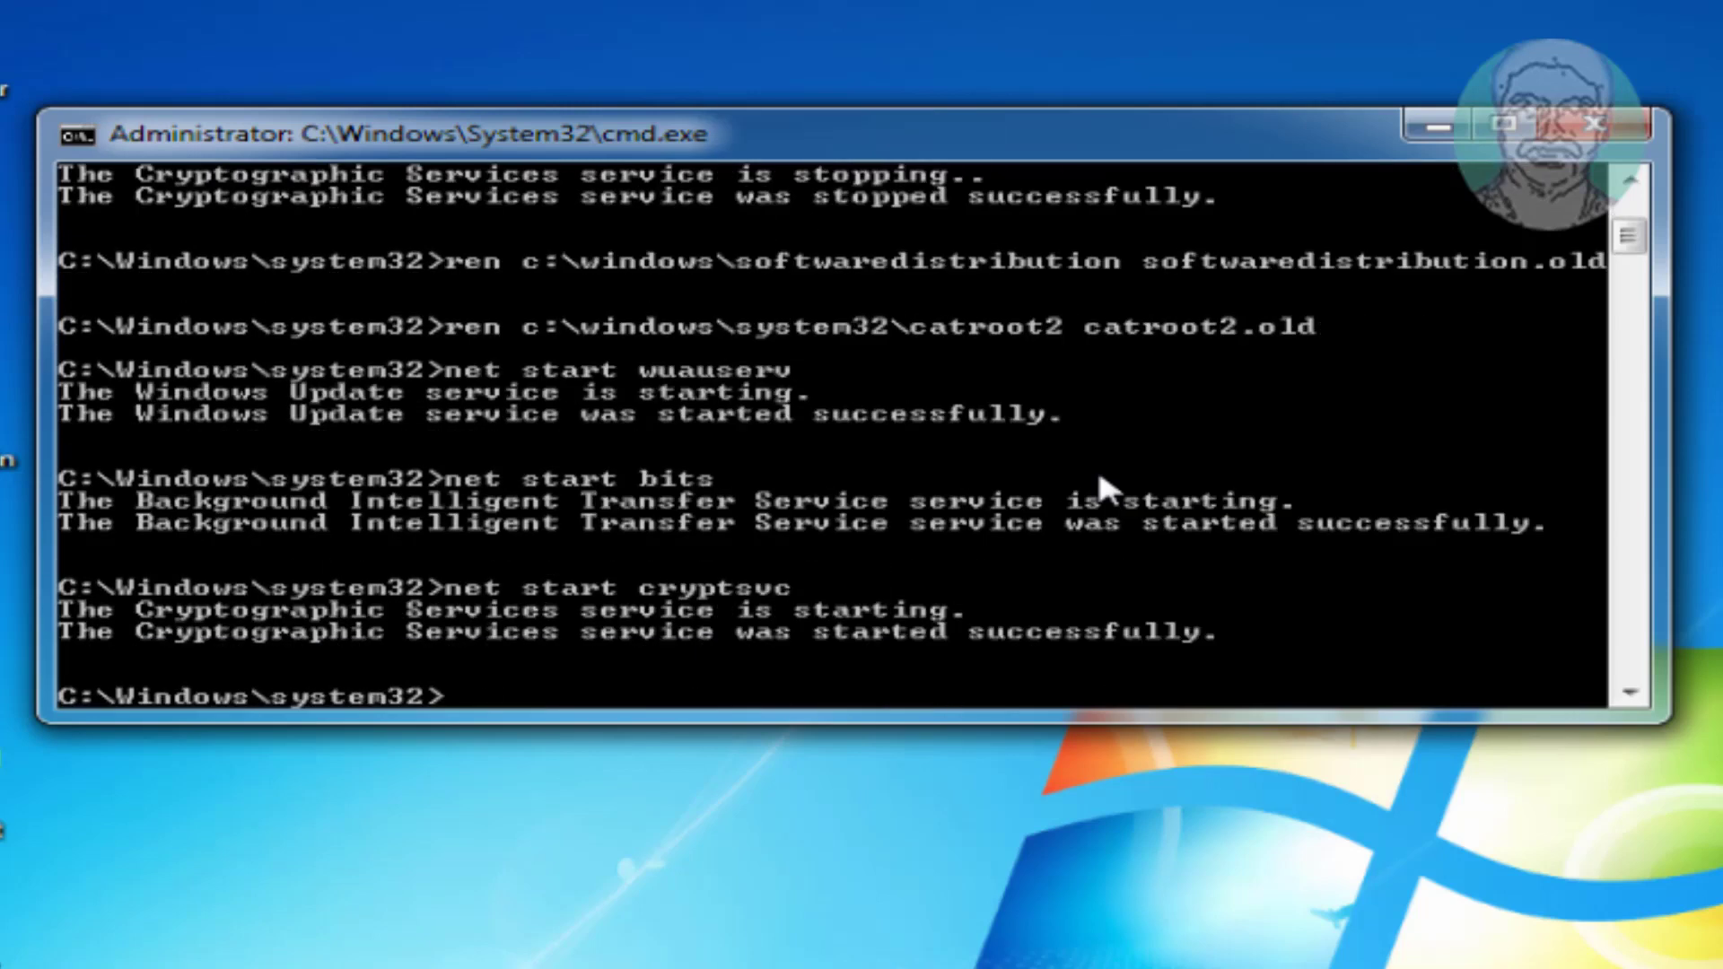
{"action": "key", "text": "Return"}
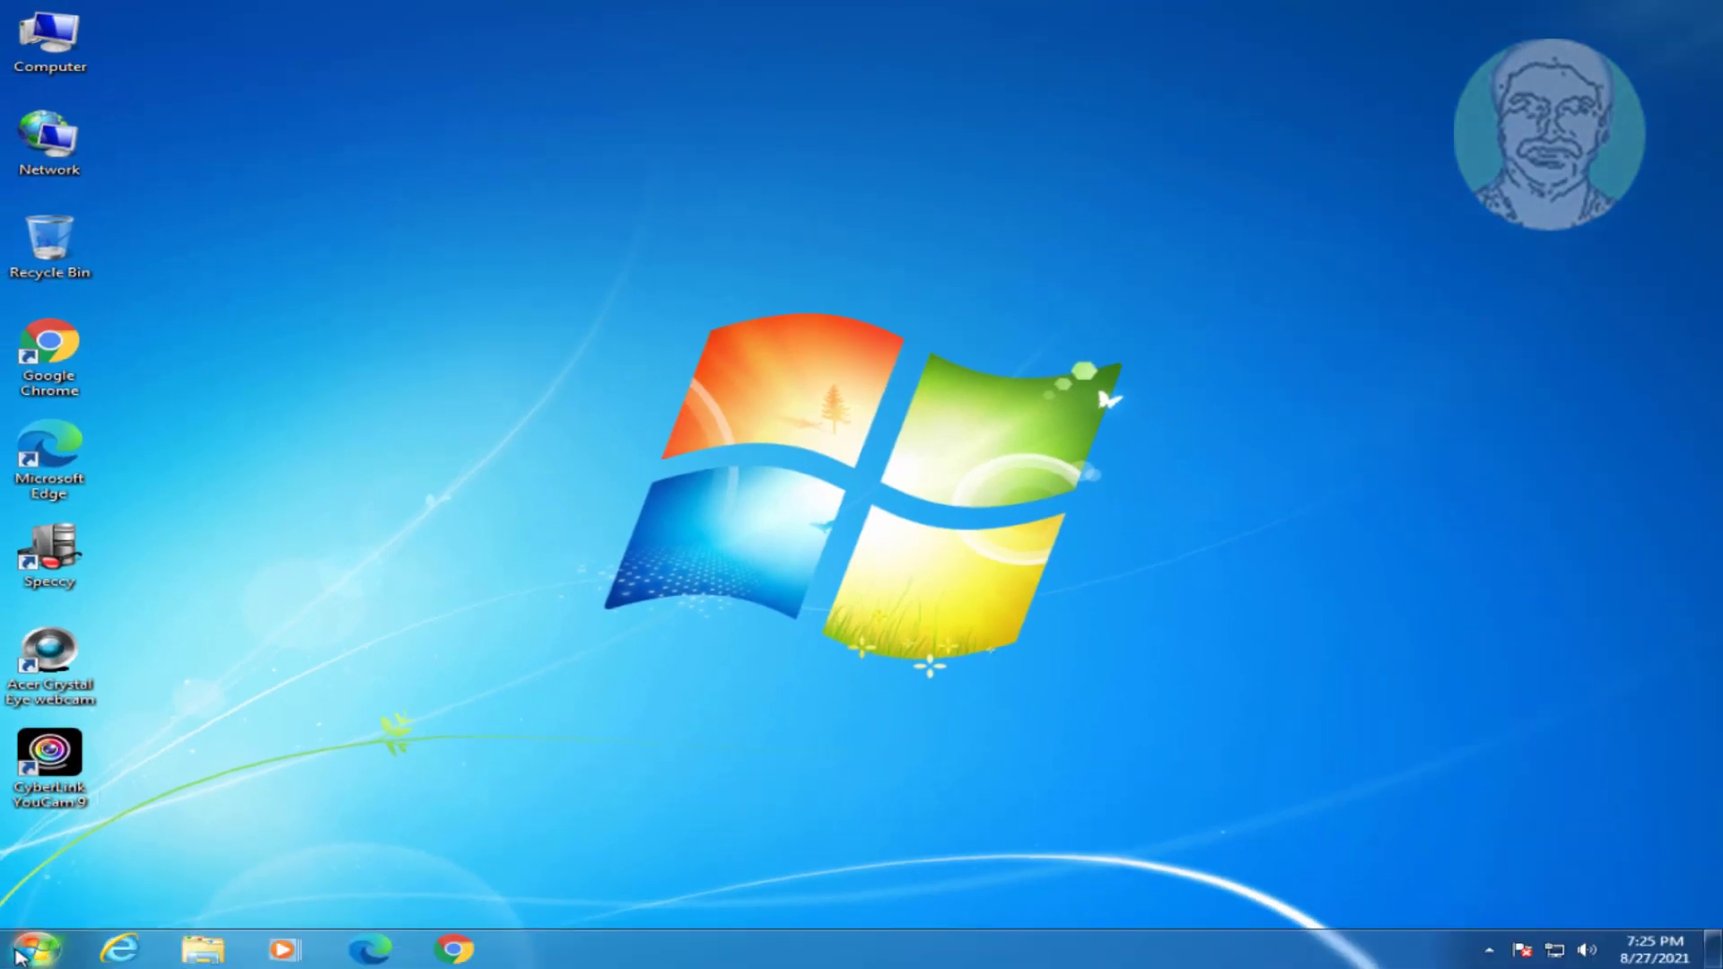
Choose Restart from the Start menu's Shut down options
{"action": "left_click", "coordinate": [36, 950]}
{"action": "left_click", "coordinate": [470, 897]}
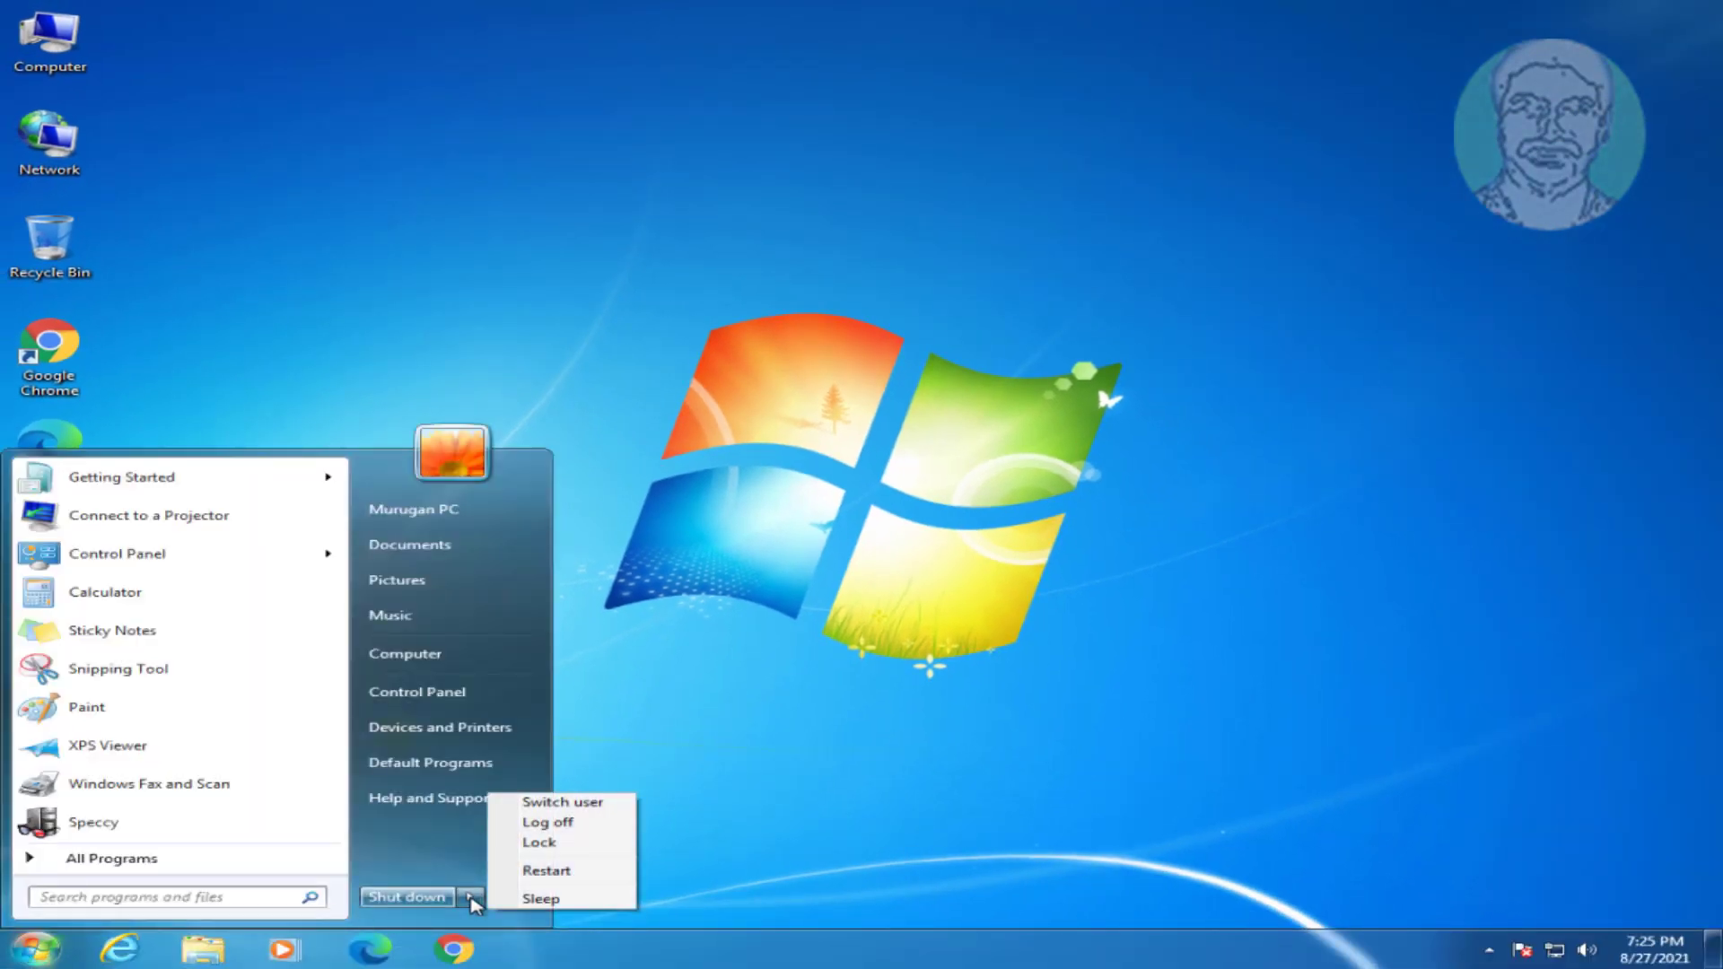
{"action": "left_click", "coordinate": [569, 871]}
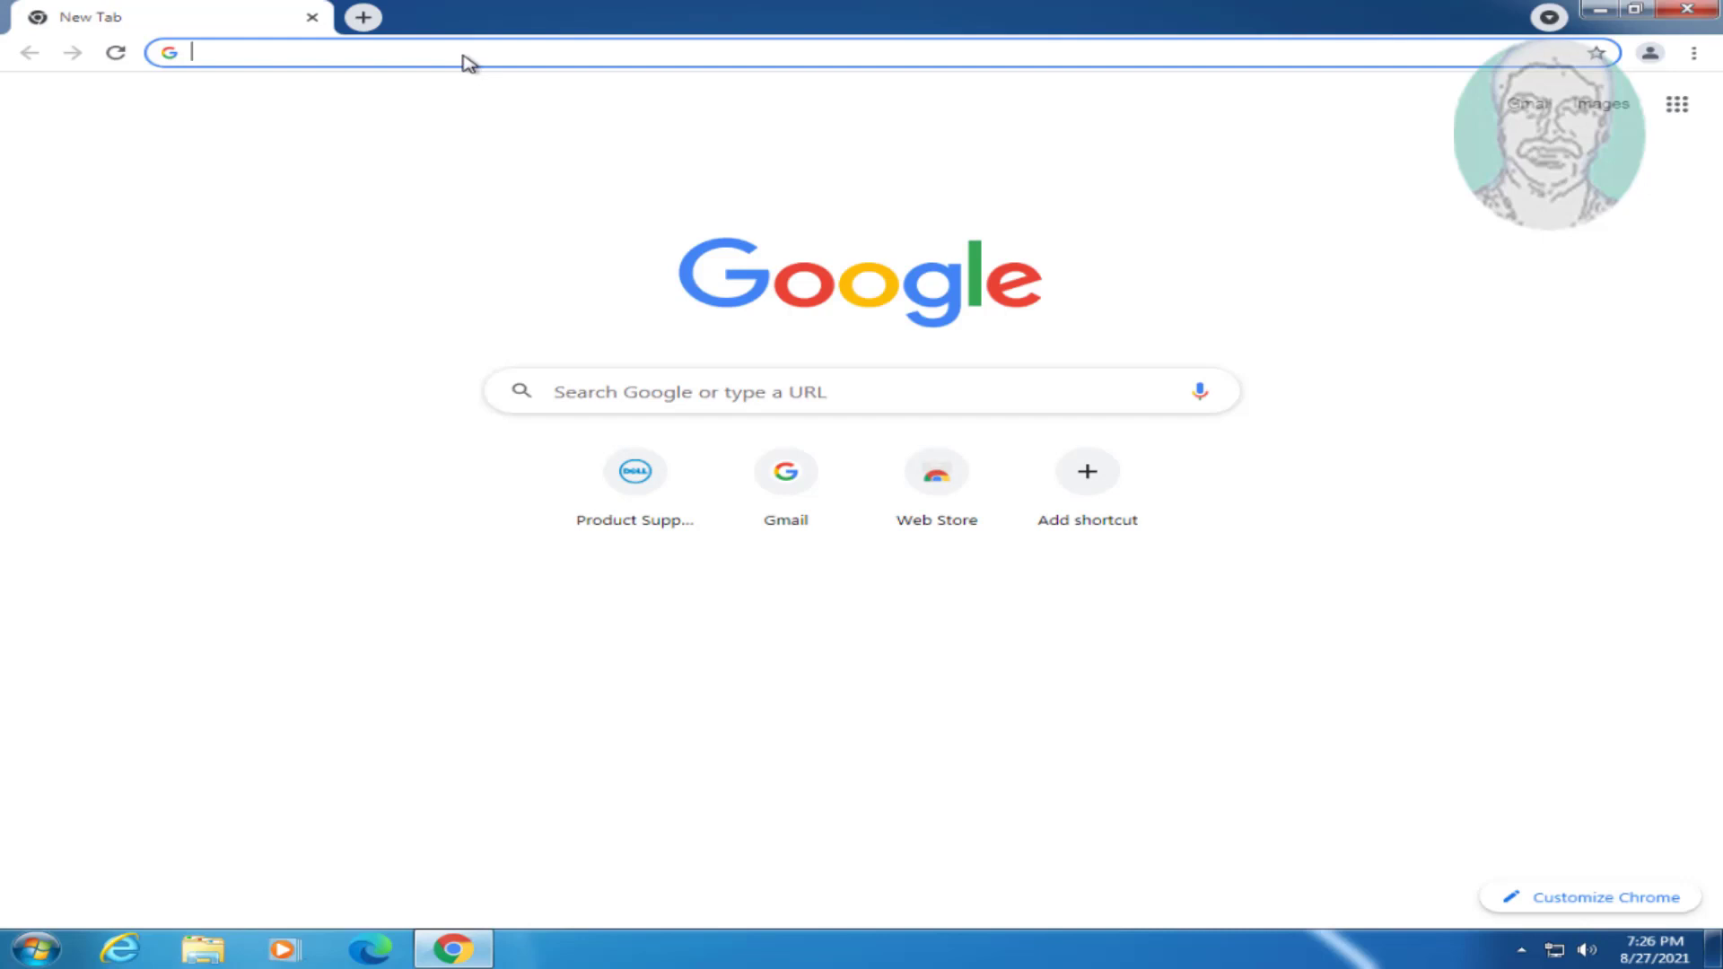
Search Google for 'windows 7 updater' and open the KB3102810 x64 download result
{"action": "type", "text": "windows"}
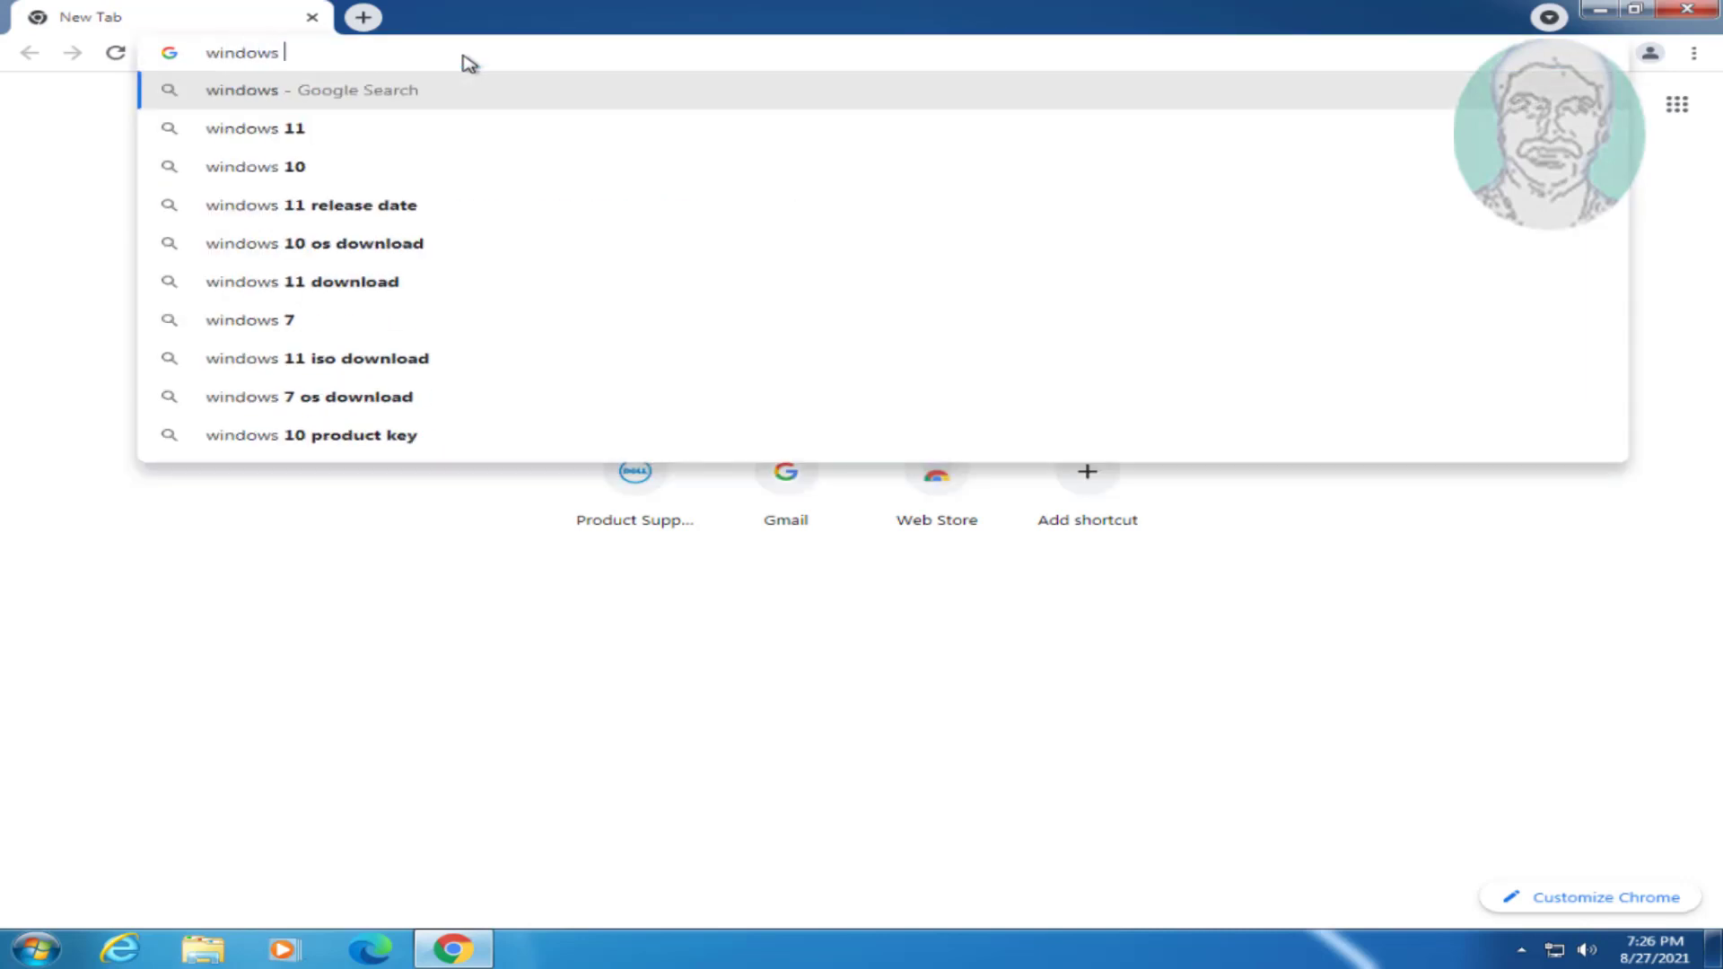
{"action": "type", "text": " 7 upda"}
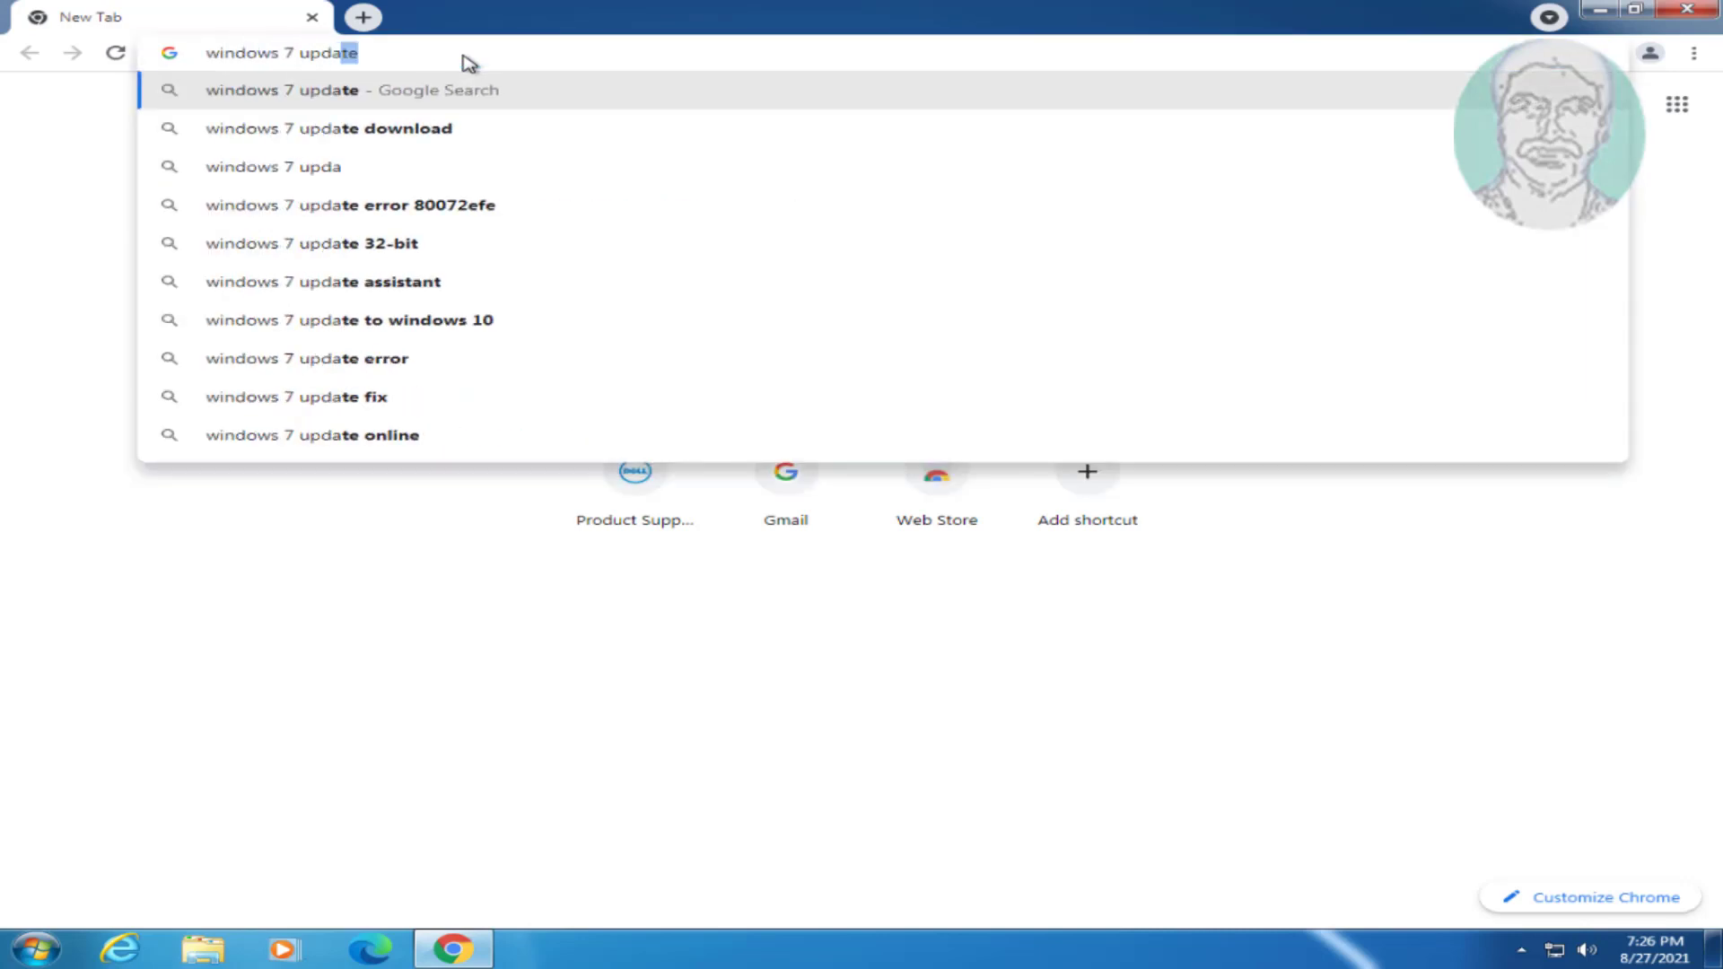
{"action": "type", "text": "ter"}
{"action": "key", "text": "Return"}
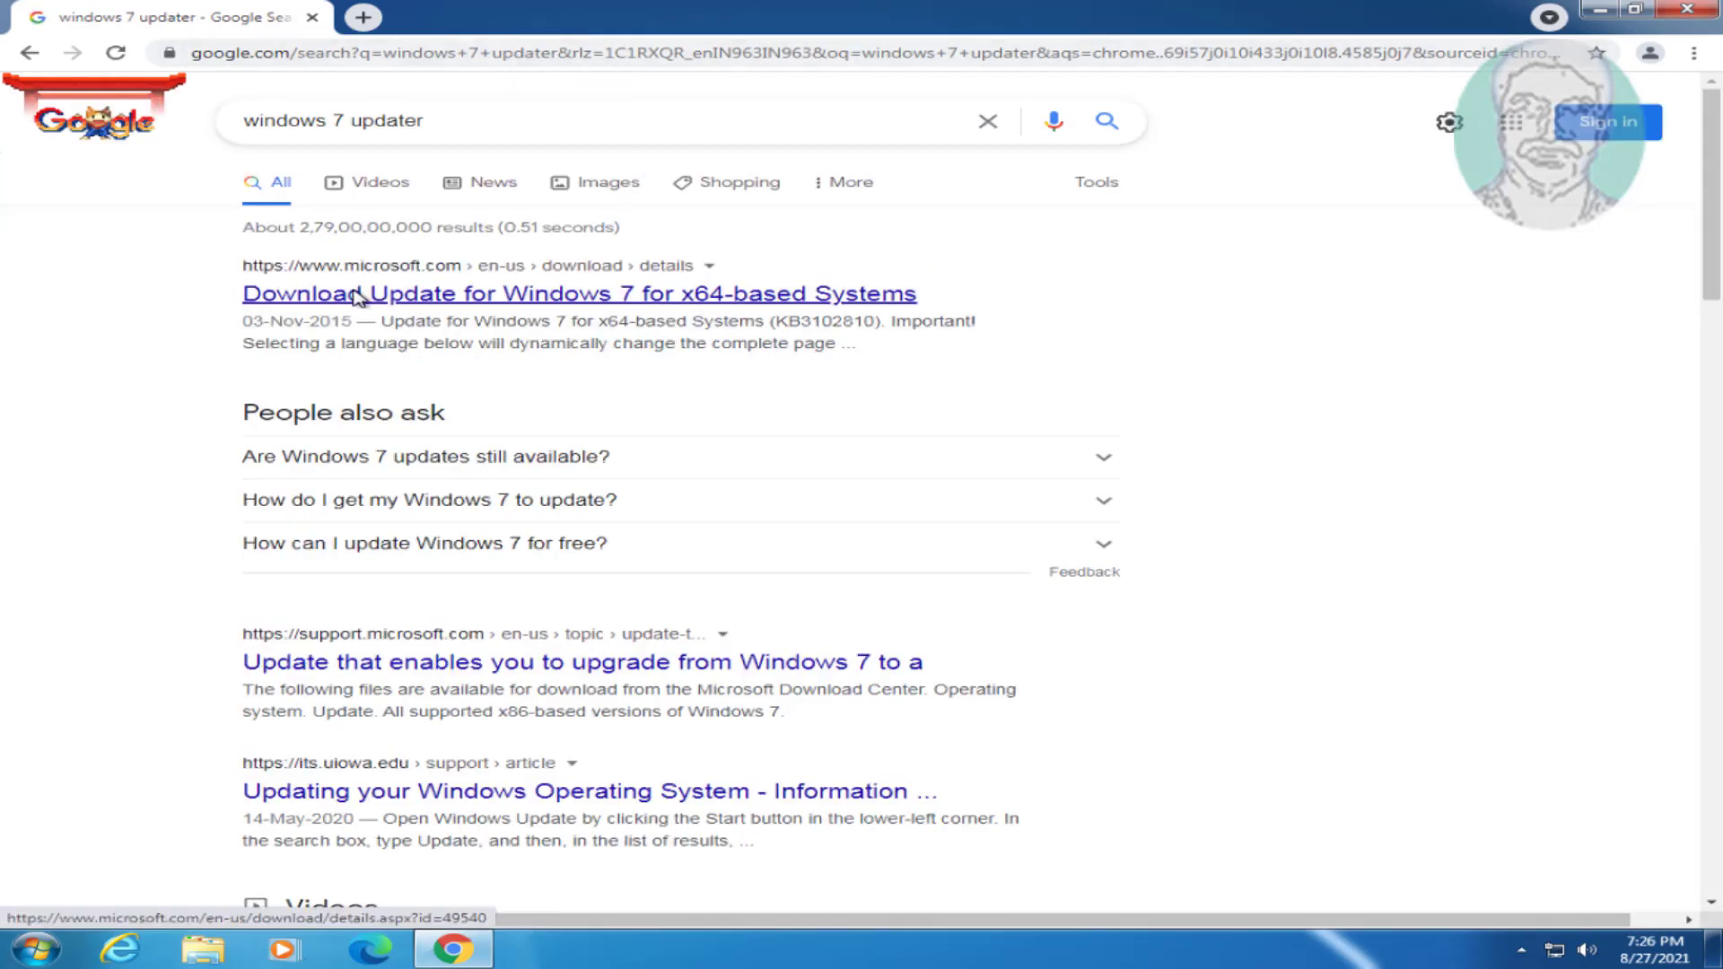
{"action": "left_click", "coordinate": [637, 304]}
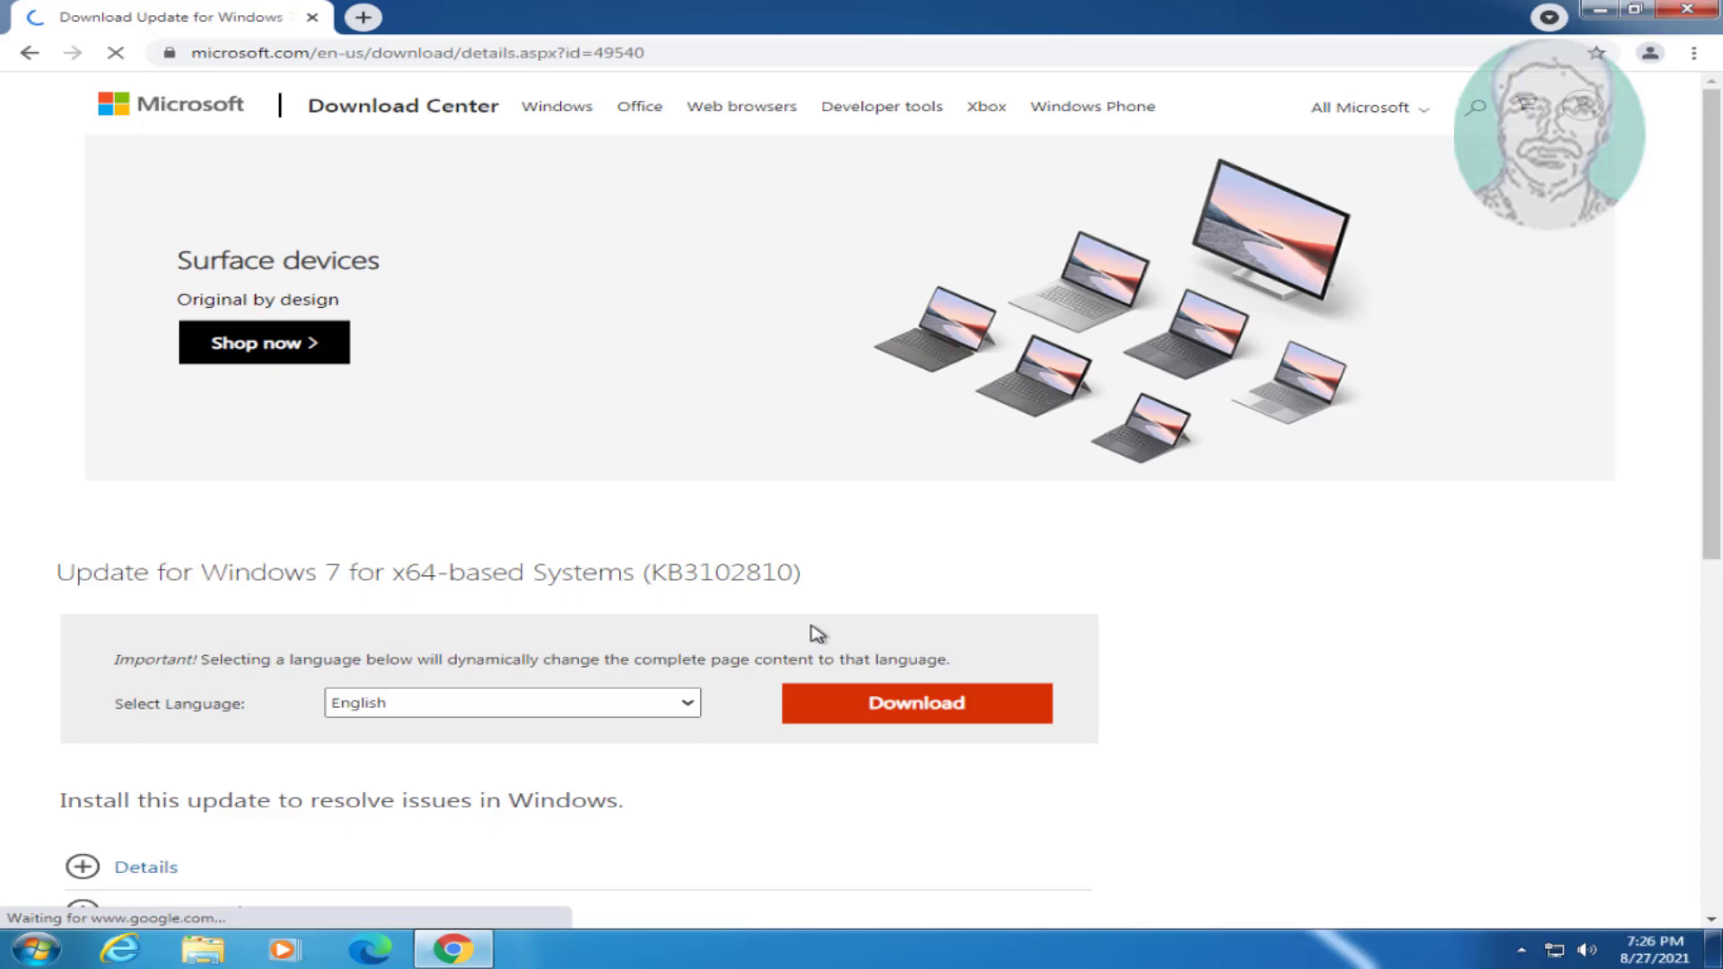
Download the KB3102810 .msu package and open it from Chrome's download bar
{"action": "left_click", "coordinate": [918, 788]}
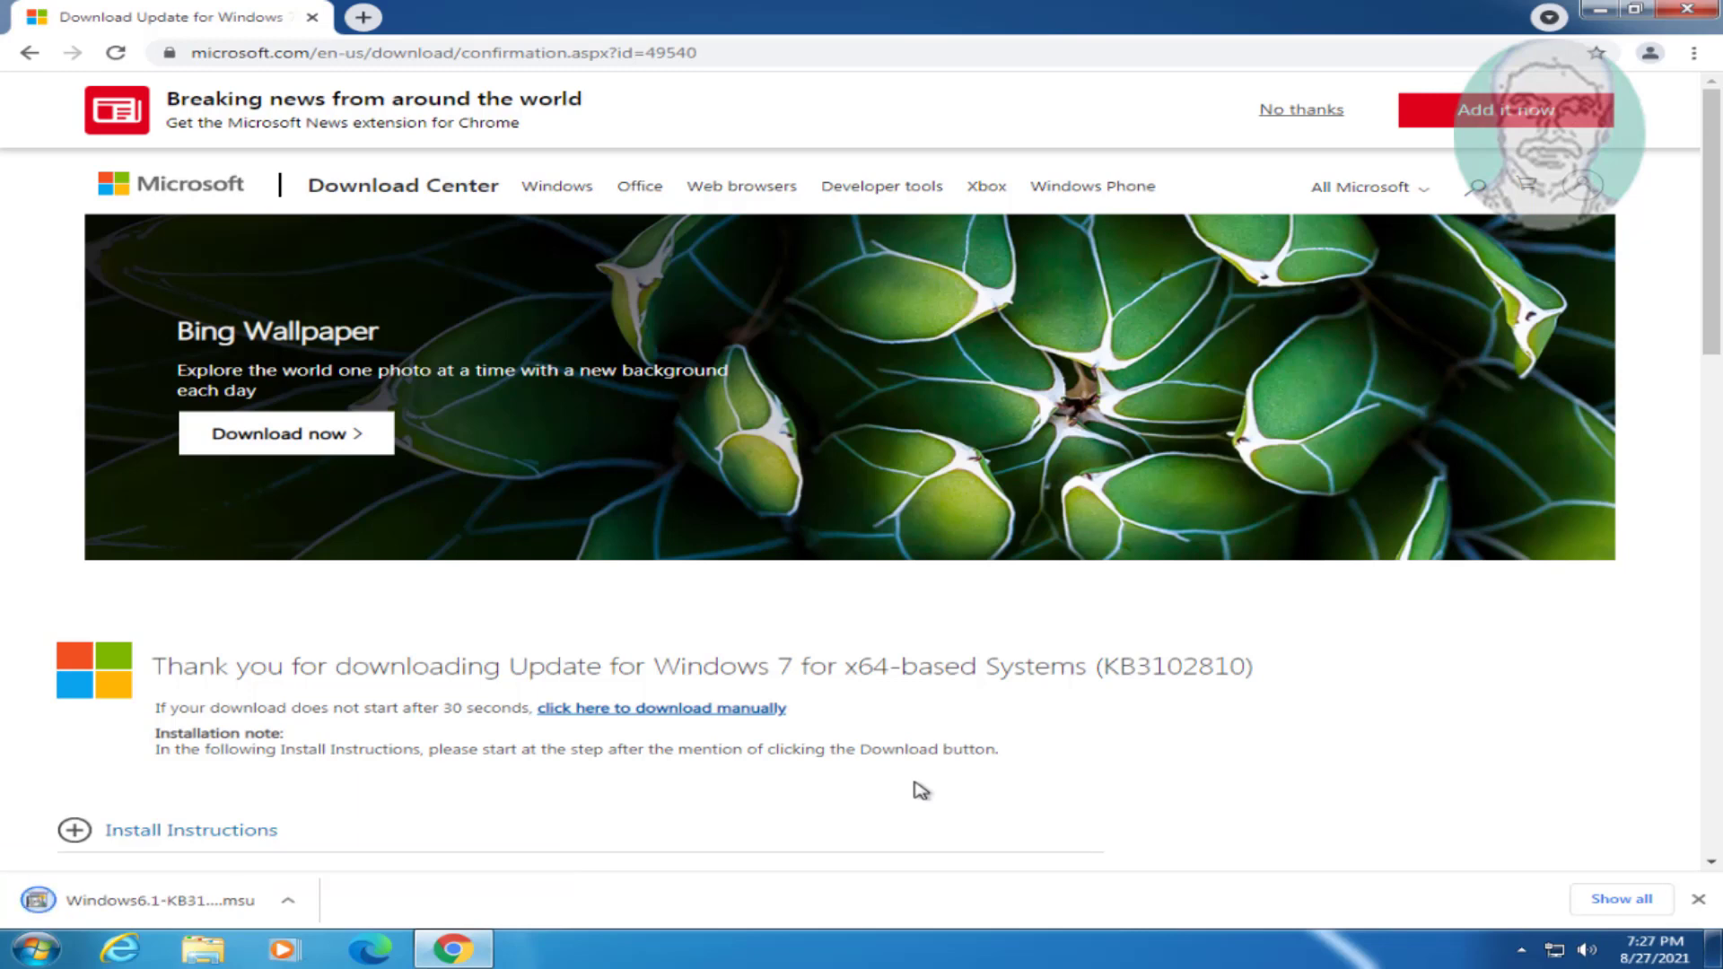
{"action": "left_click", "coordinate": [197, 917]}
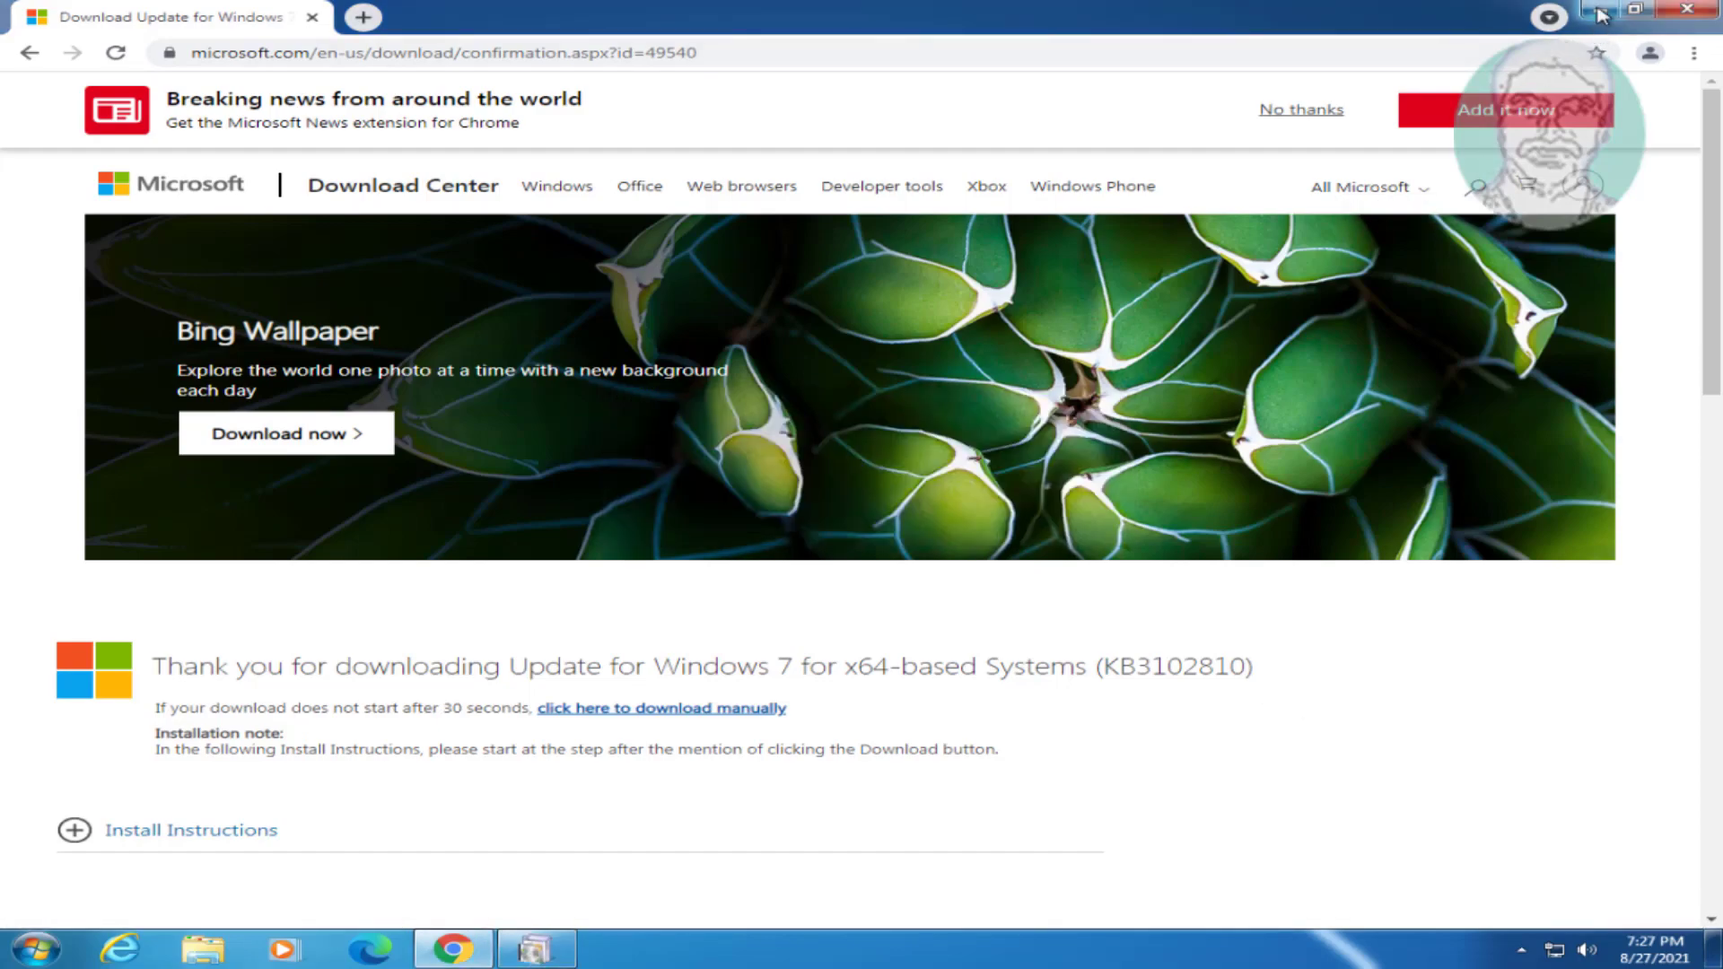
Minimize Chrome and answer Yes to install KB3102810 in the Standalone Installer
{"action": "left_click", "coordinate": [1601, 13]}
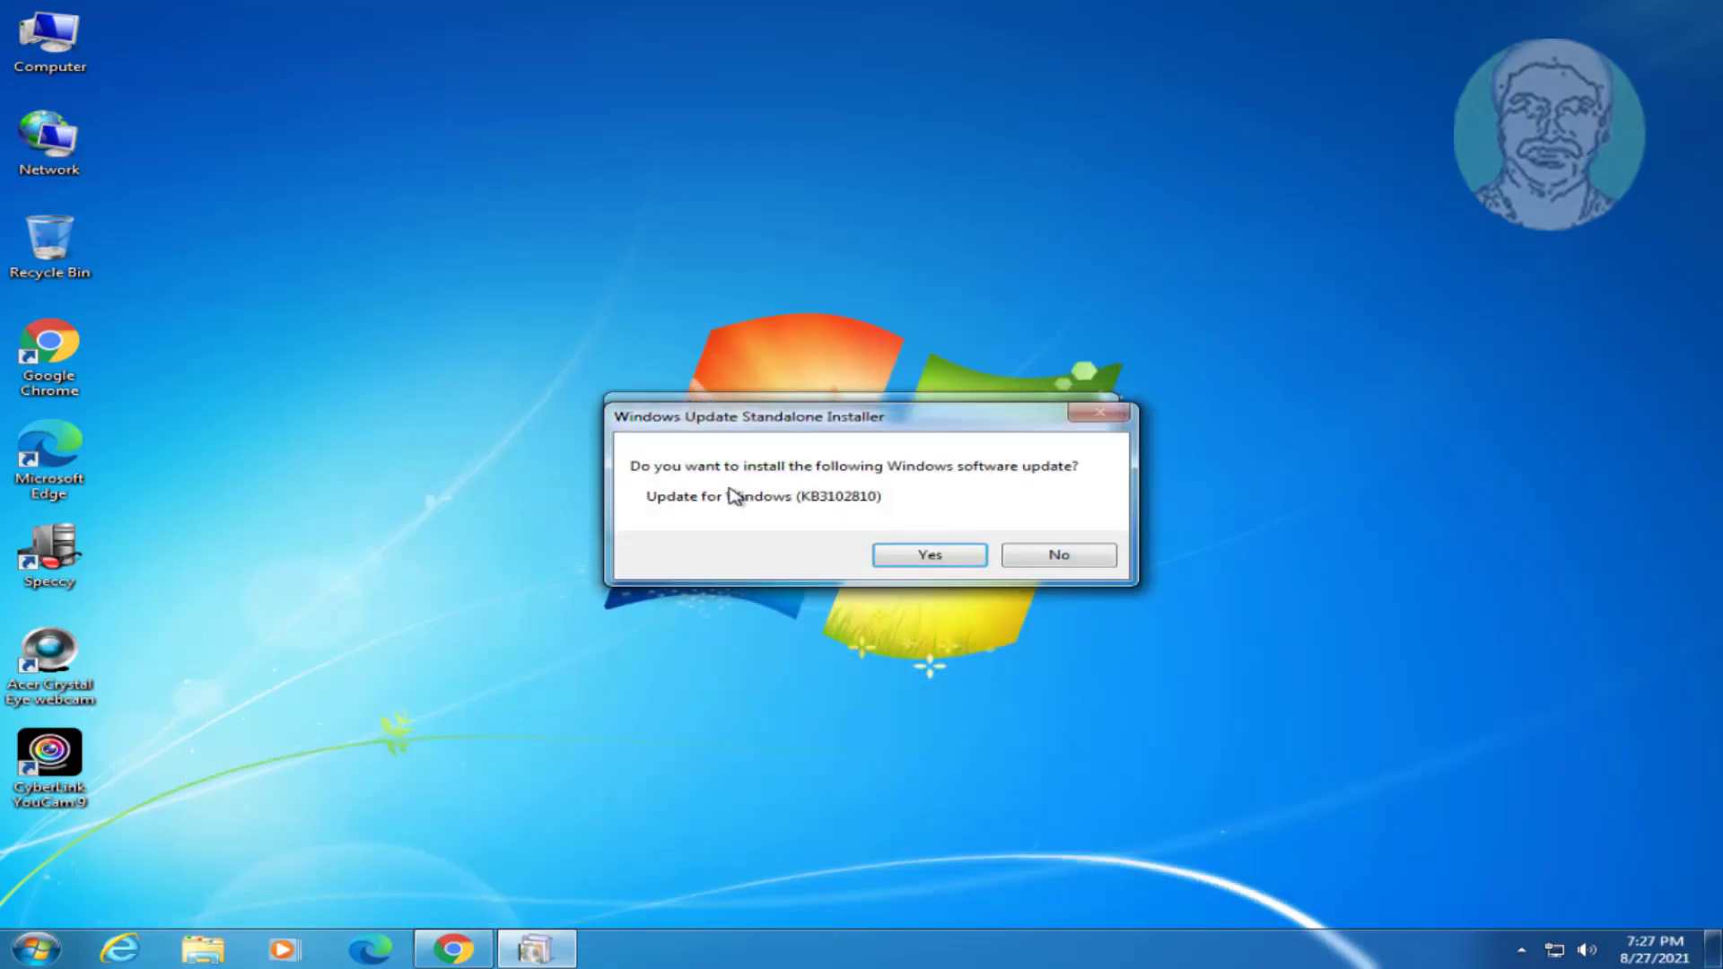
{"action": "left_click", "coordinate": [929, 556]}
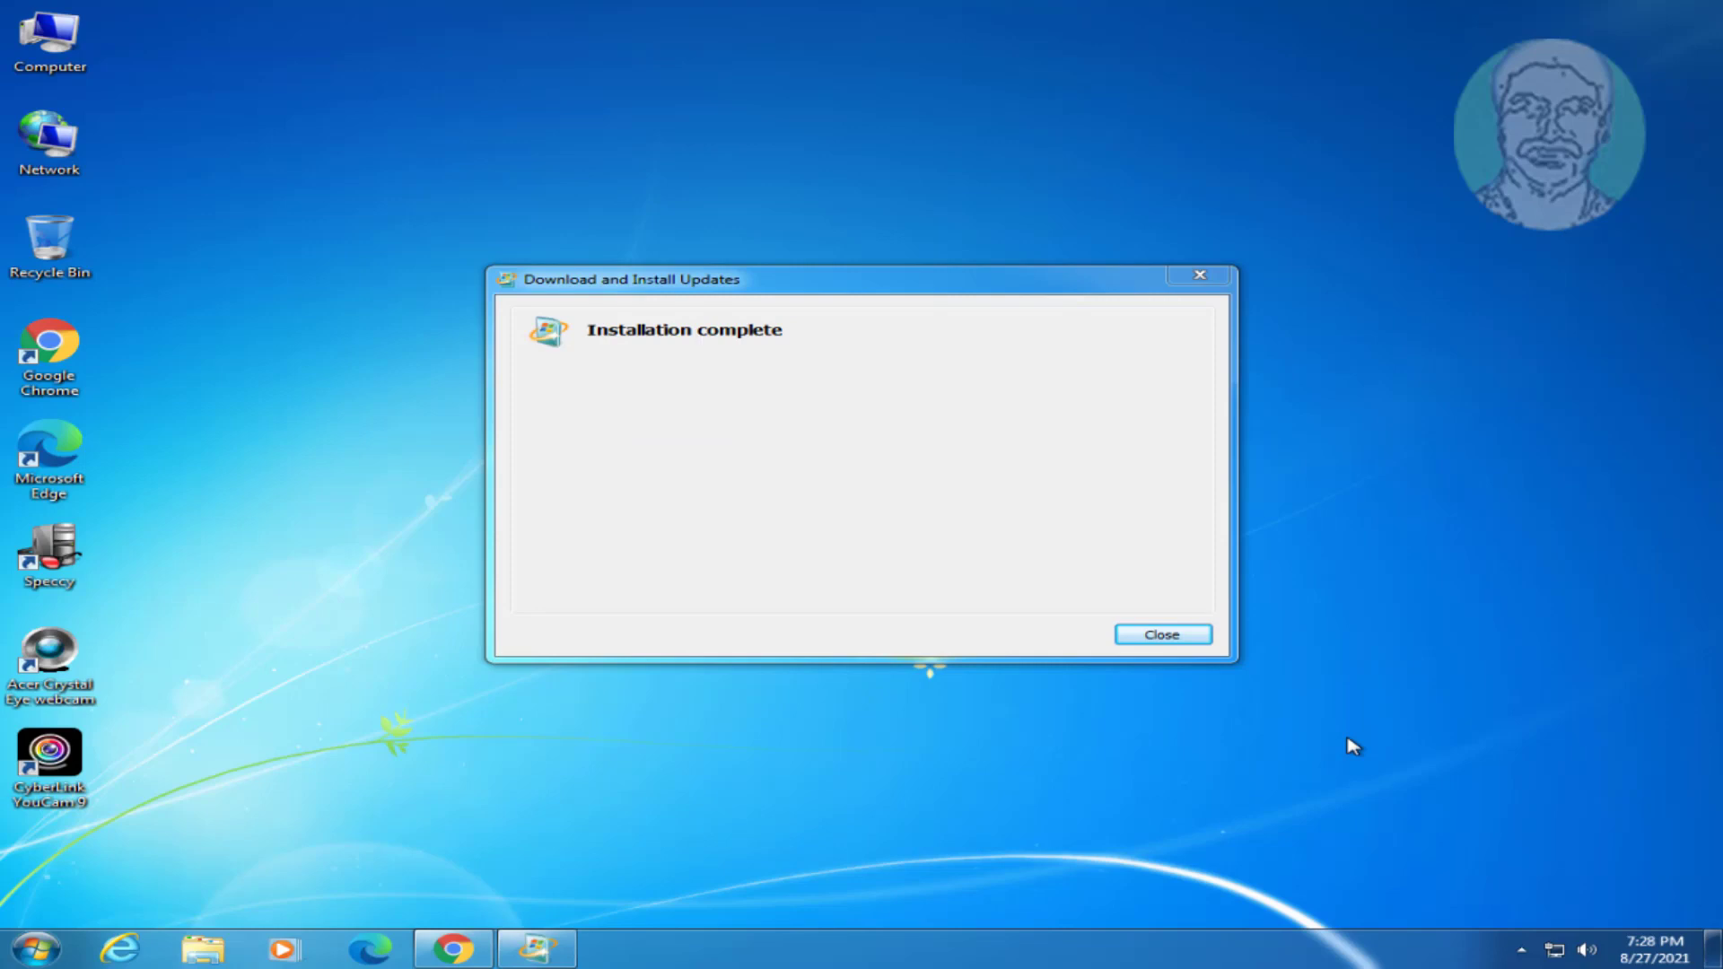
Close the Installation complete dialog and restart Windows via Start > Shut down > Restart
{"action": "left_click", "coordinate": [1155, 648]}
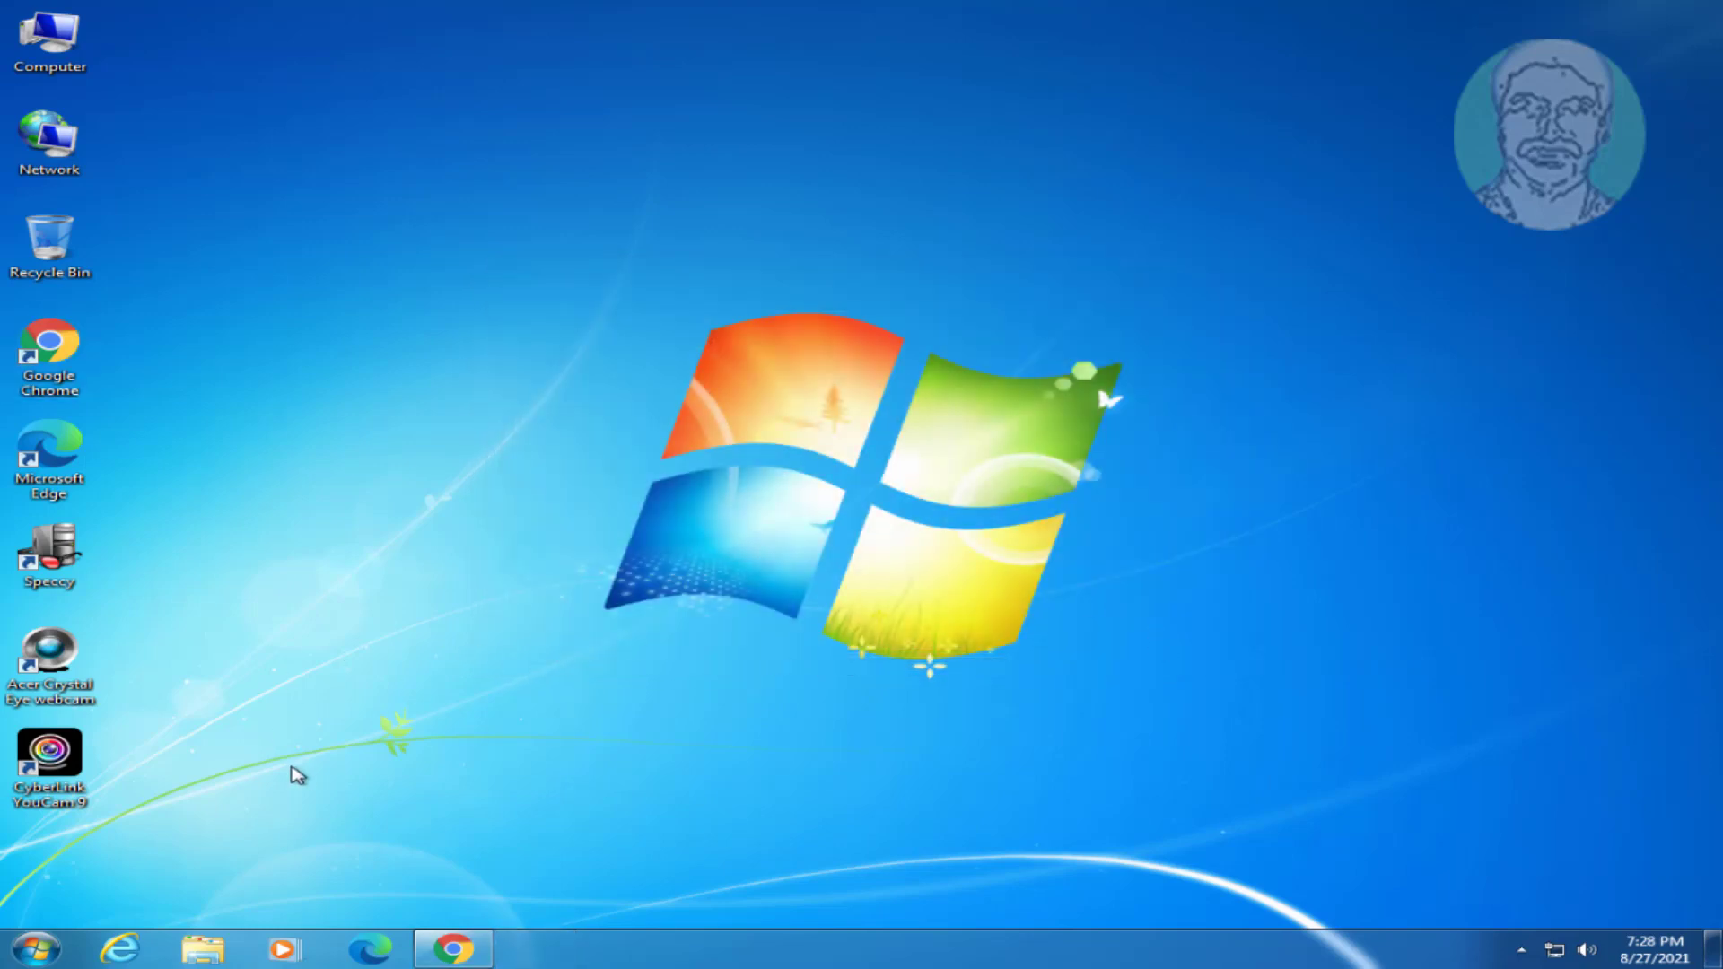
{"action": "left_click", "coordinate": [36, 950]}
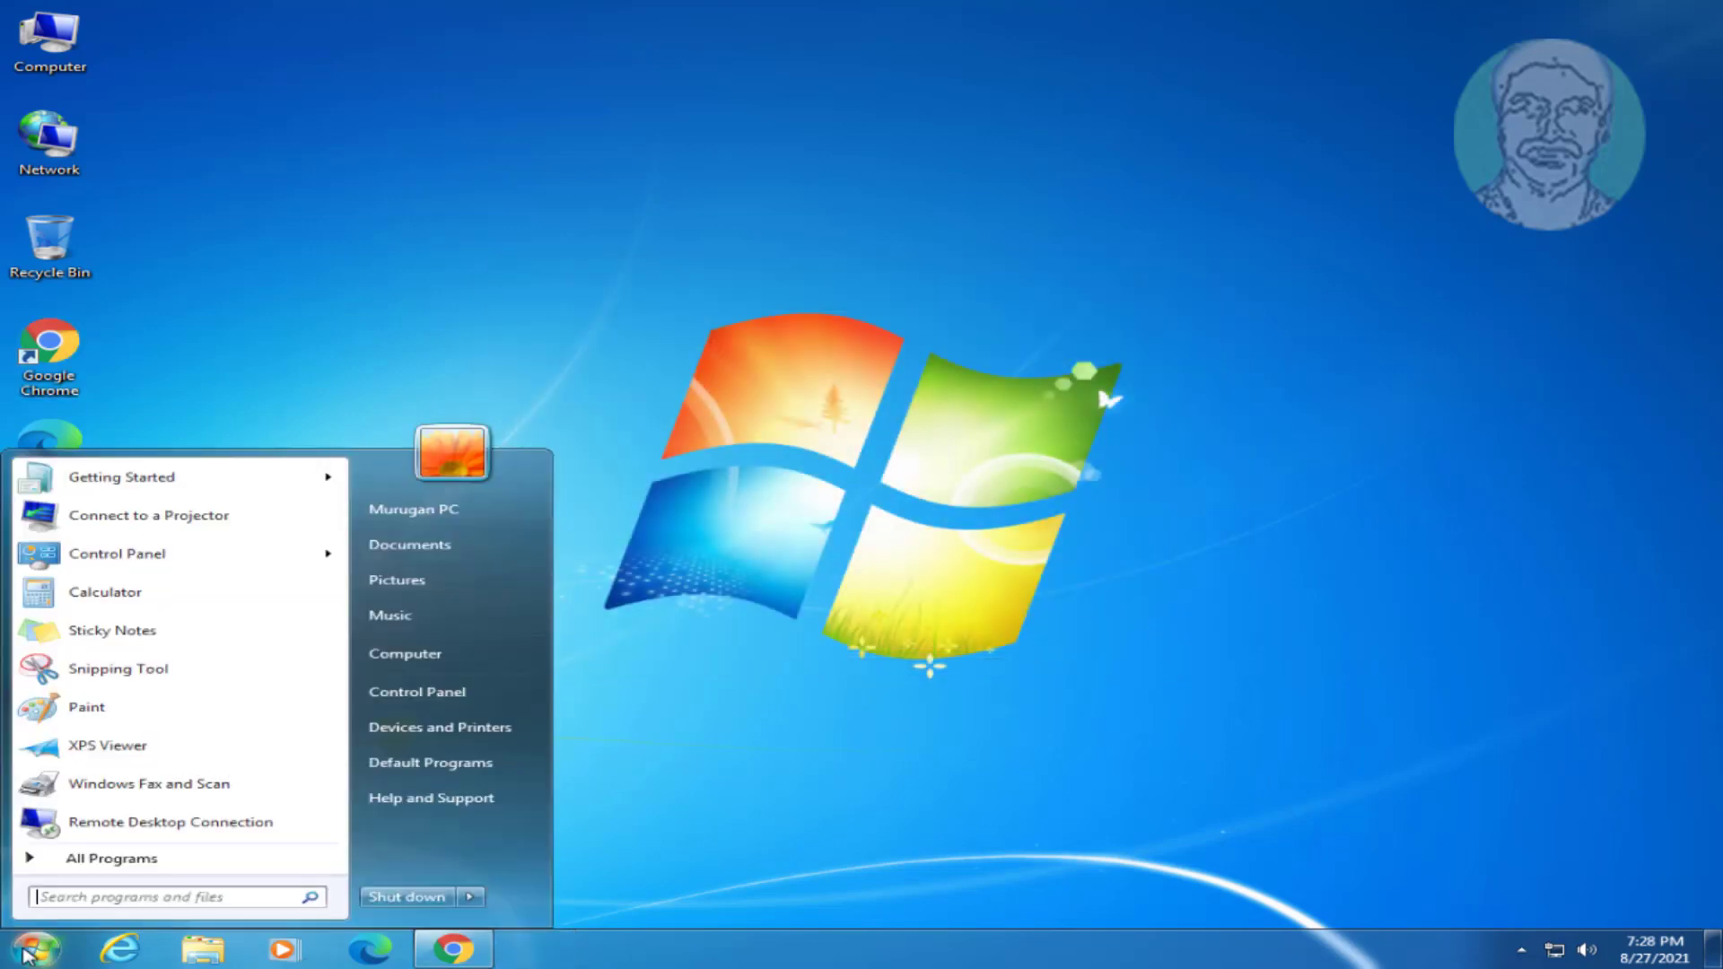
{"action": "left_click", "coordinate": [470, 897]}
{"action": "left_click", "coordinate": [539, 873]}
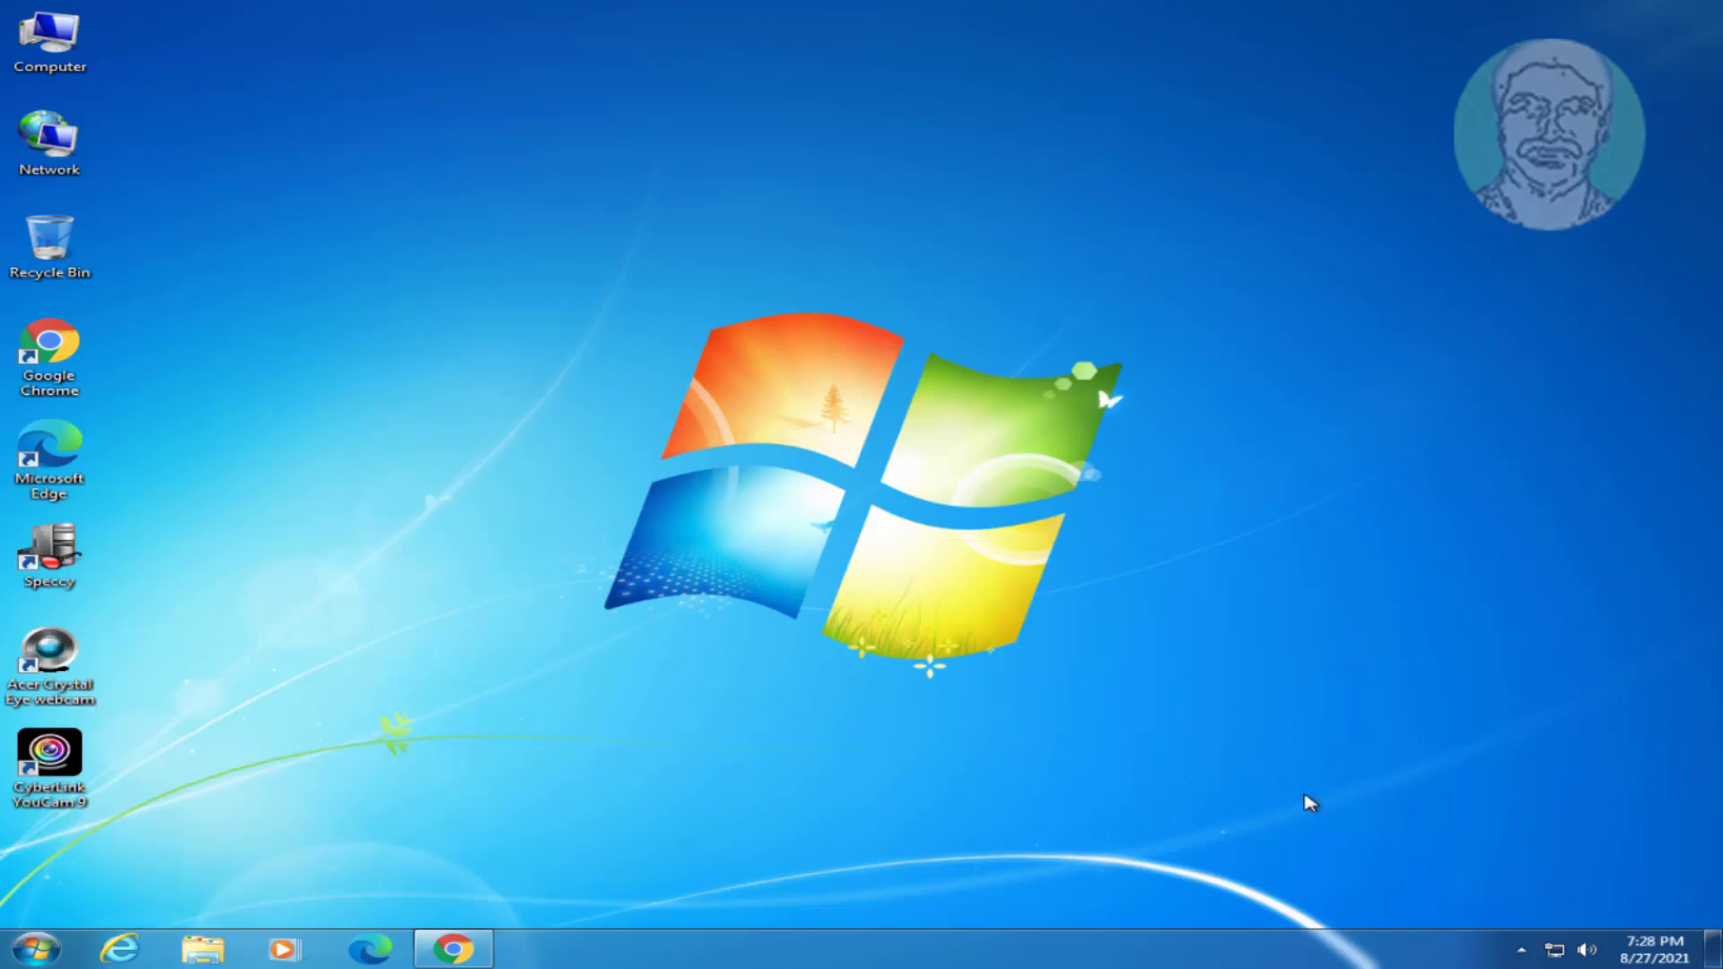